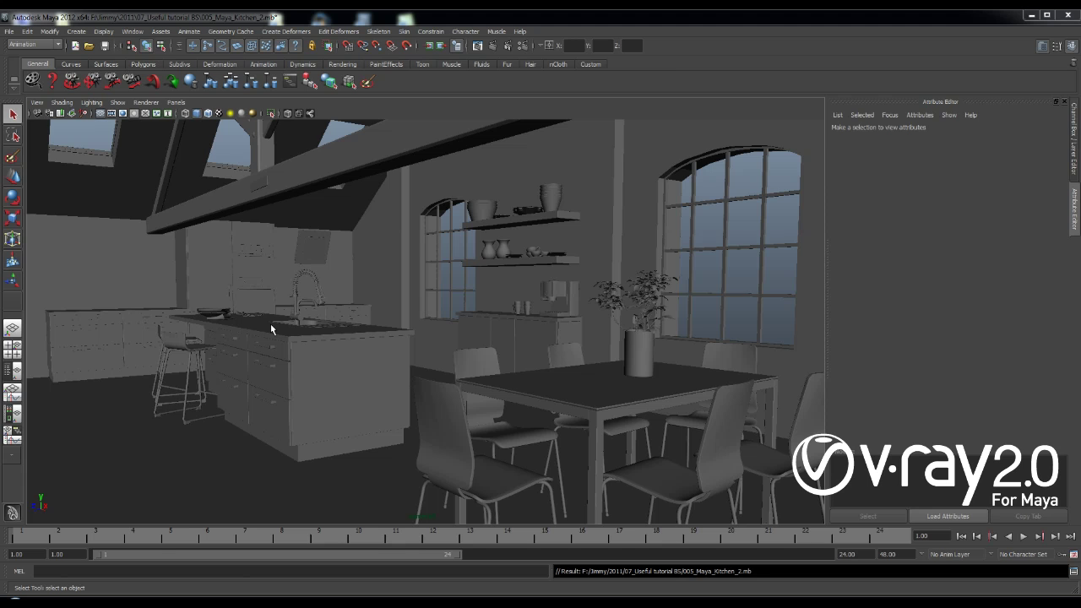
Inspect the house exterior through the perspective camera, then return to the camera1 kitchen view
{"action": "left_click", "coordinate": [270, 325]}
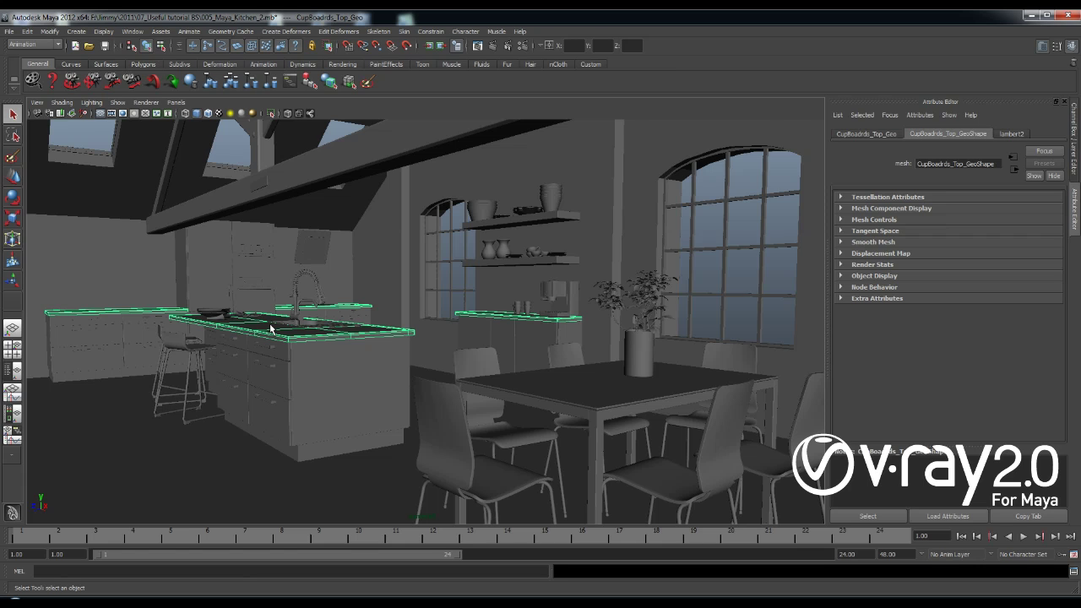
{"action": "key", "text": "p"}
{"action": "left_click", "coordinate": [176, 102]}
{"action": "mouse_move", "coordinate": [197, 114]}
{"action": "left_click", "coordinate": [272, 124]}
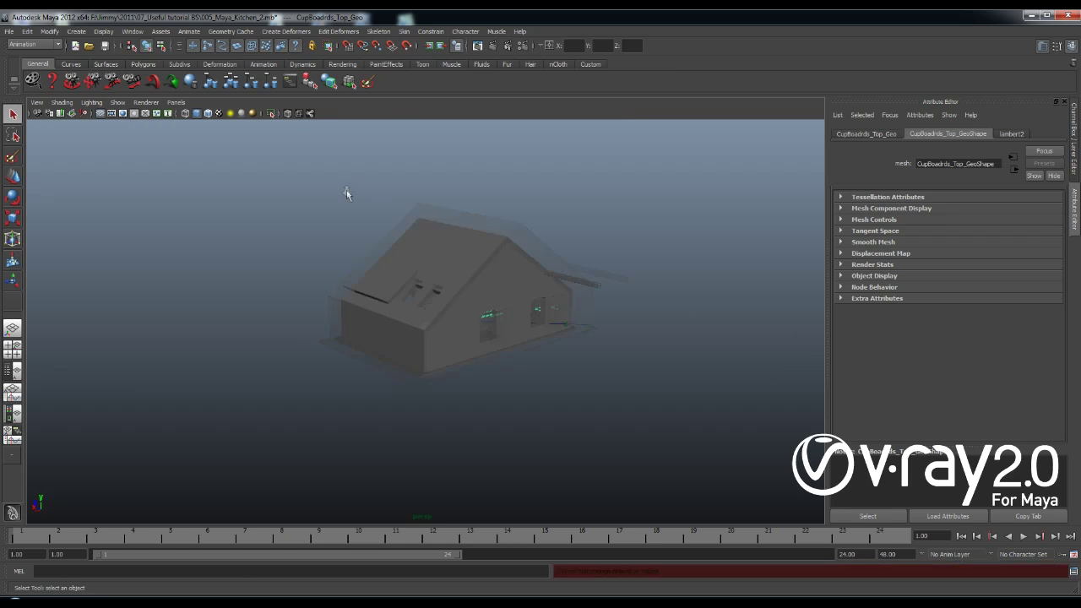
{"action": "left_click_drag", "start_coordinate": [349, 193], "coordinate": [380, 268], "text": "alt"}
{"action": "left_click", "coordinate": [176, 102]}
{"action": "mouse_move", "coordinate": [200, 114]}
{"action": "left_click", "coordinate": [278, 114]}
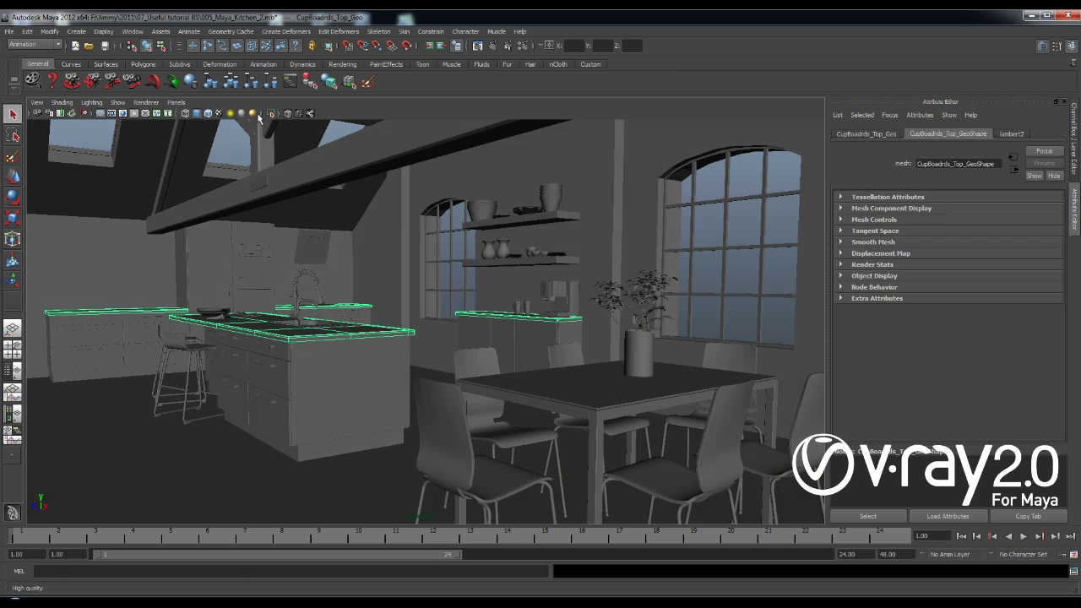
Render the camera1 kitchen view with V-Ray and move the frame buffer aside
{"action": "left_click", "coordinate": [323, 144]}
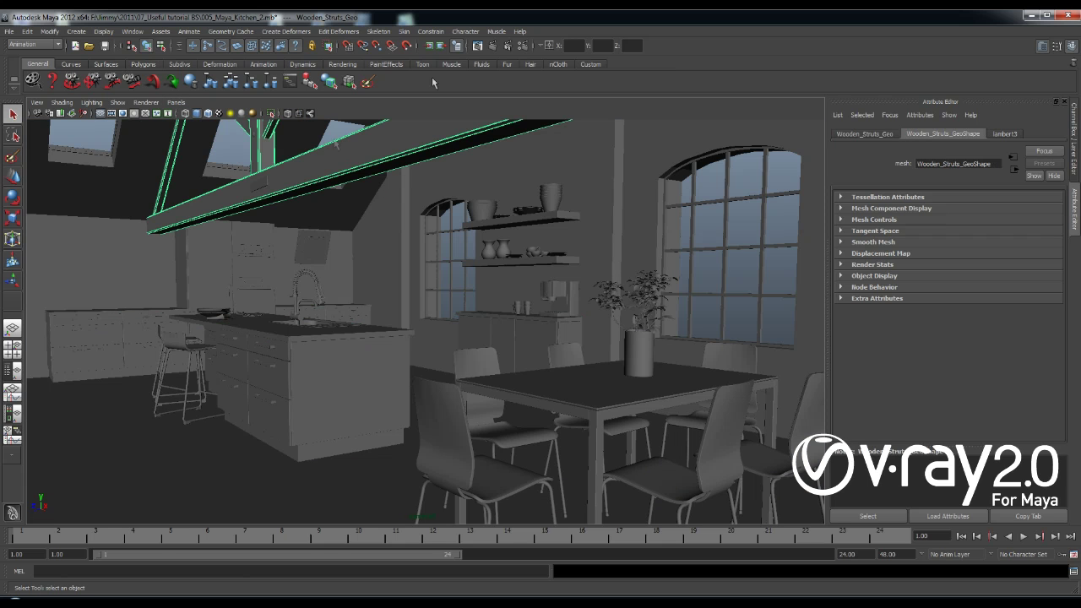
{"action": "left_click", "coordinate": [497, 46]}
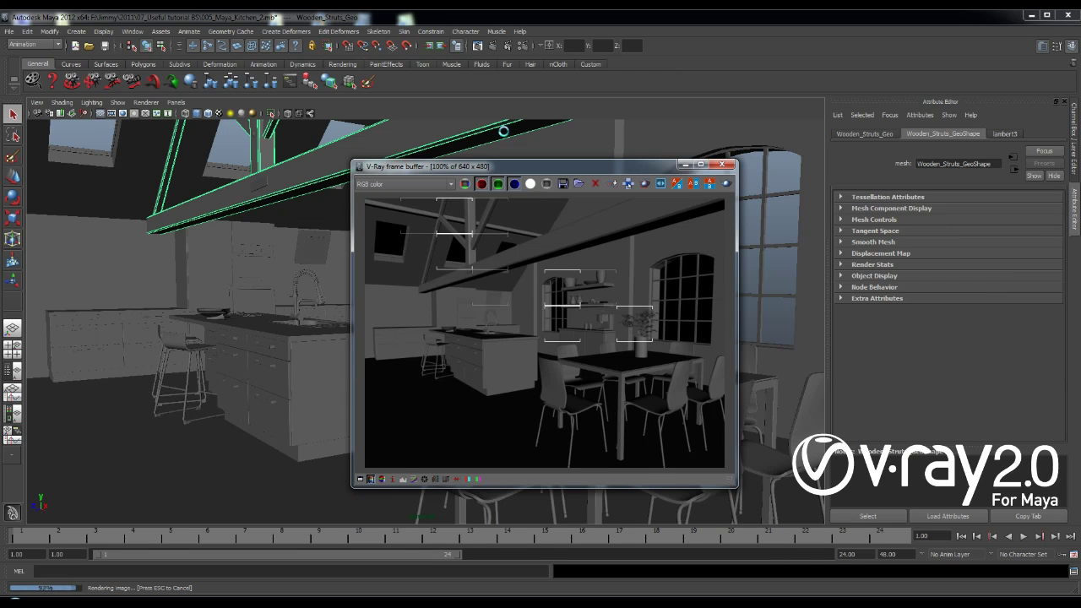
{"action": "left_click_drag", "start_coordinate": [512, 169], "coordinate": [597, 144]}
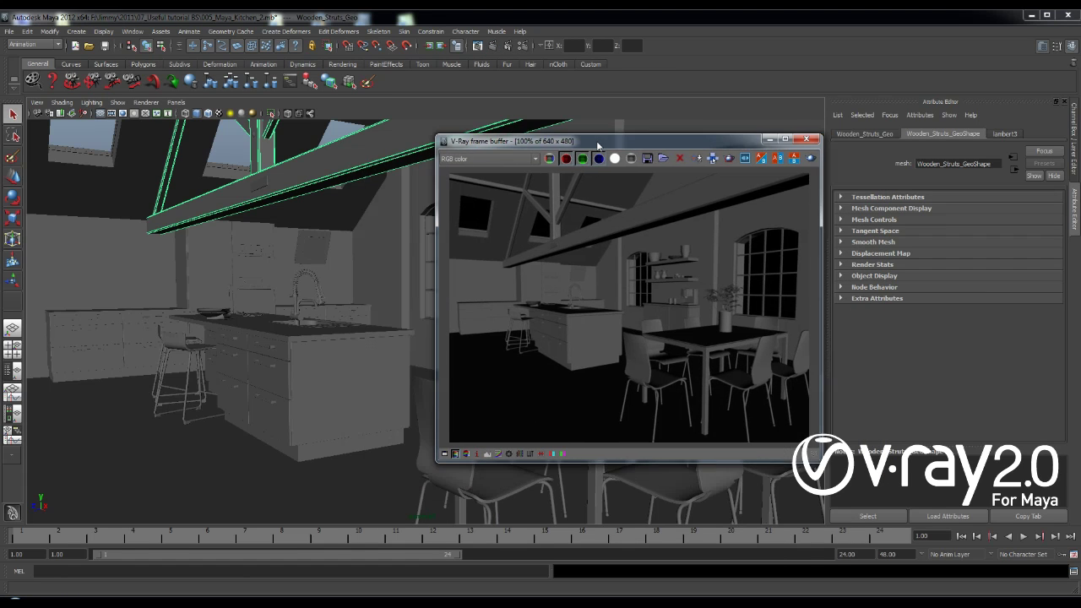
Switch the workspace to the four-view layout
{"action": "left_click", "coordinate": [377, 197]}
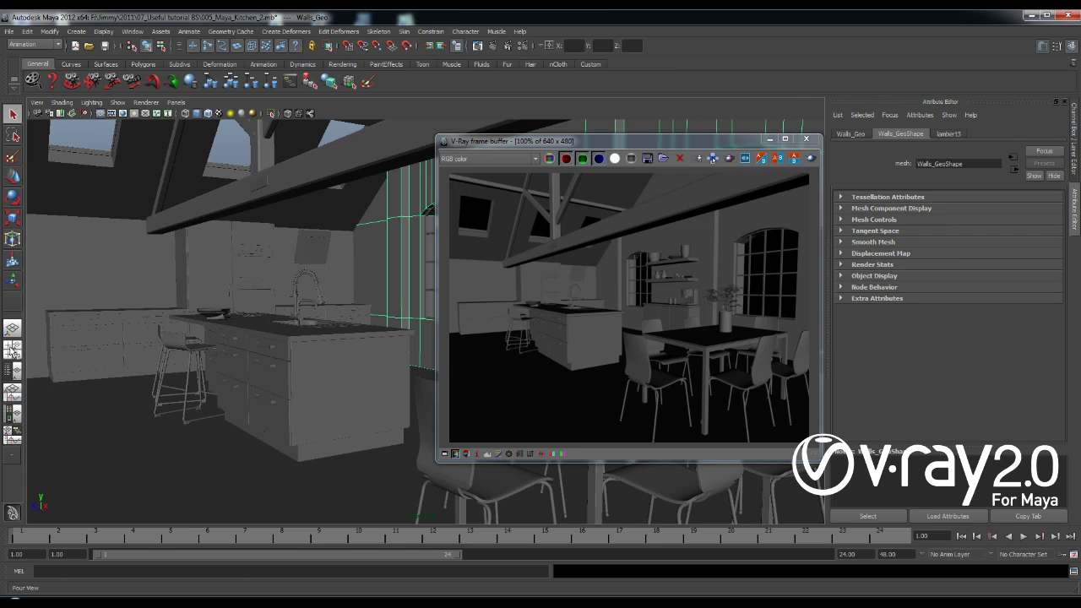
{"action": "left_click", "coordinate": [12, 349]}
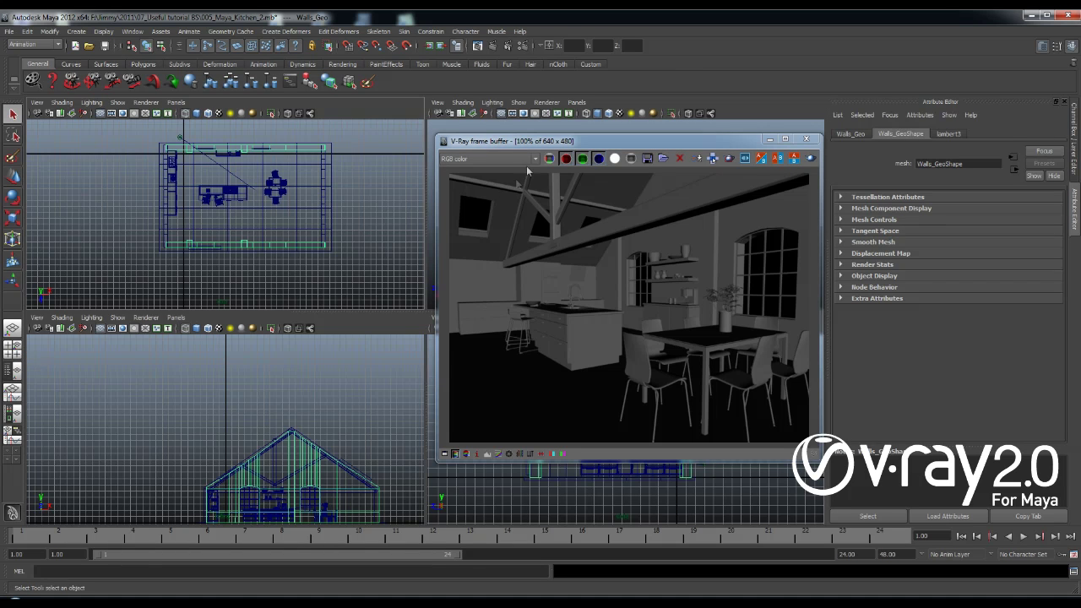
{"action": "left_click_drag", "start_coordinate": [538, 141], "coordinate": [594, 137]}
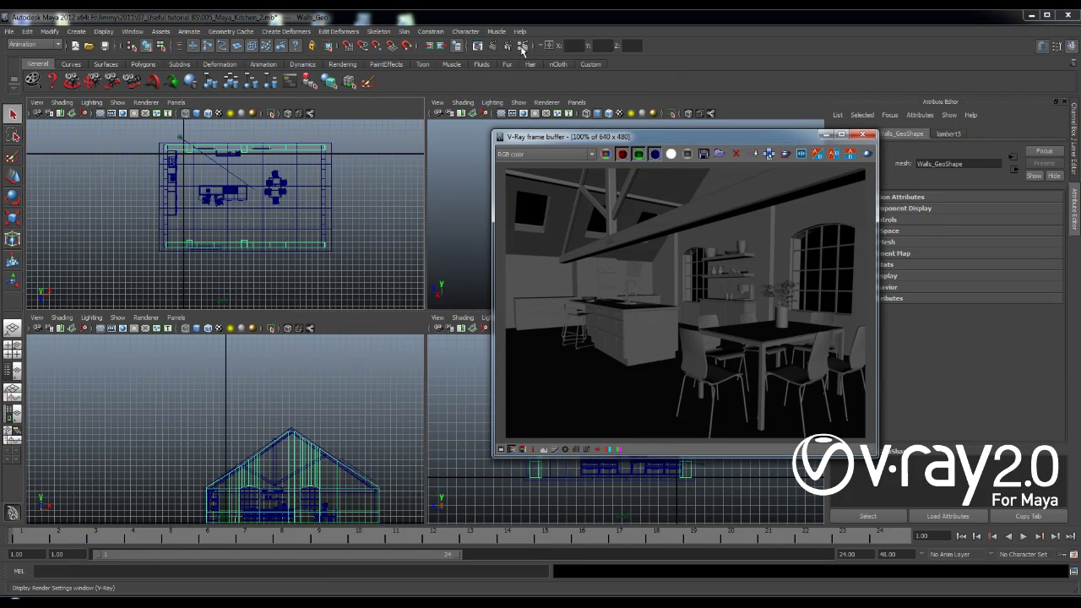
Add a V-Ray sun and a V-Ray sky from Render Settings' Sun and Sky options
{"action": "left_click", "coordinate": [521, 47]}
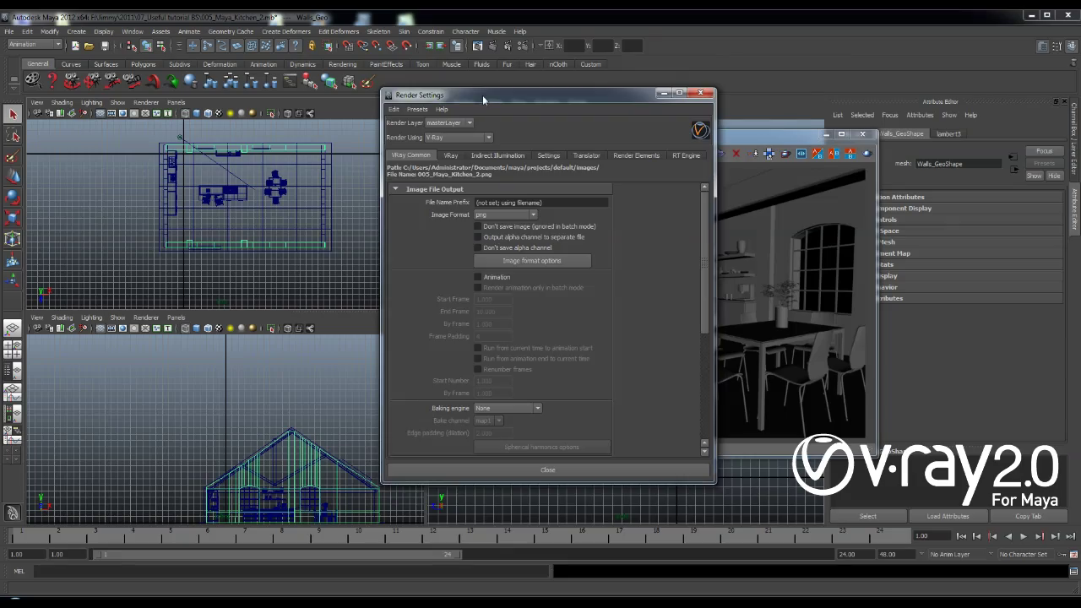
{"action": "left_click_drag", "start_coordinate": [482, 95], "coordinate": [571, 84]}
{"action": "left_click", "coordinate": [541, 145]}
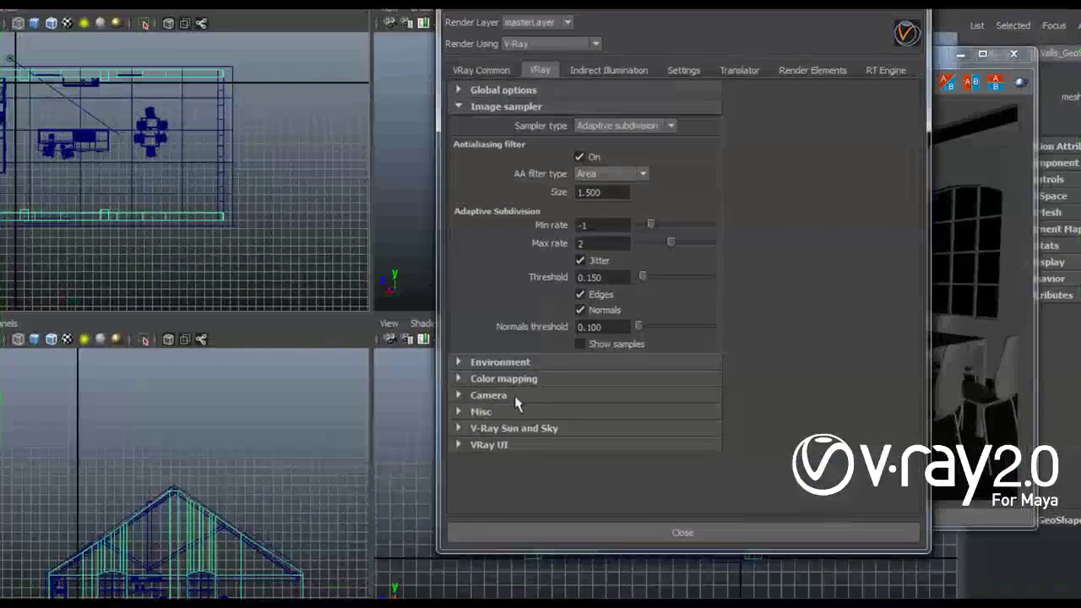
{"action": "left_click", "coordinate": [495, 429]}
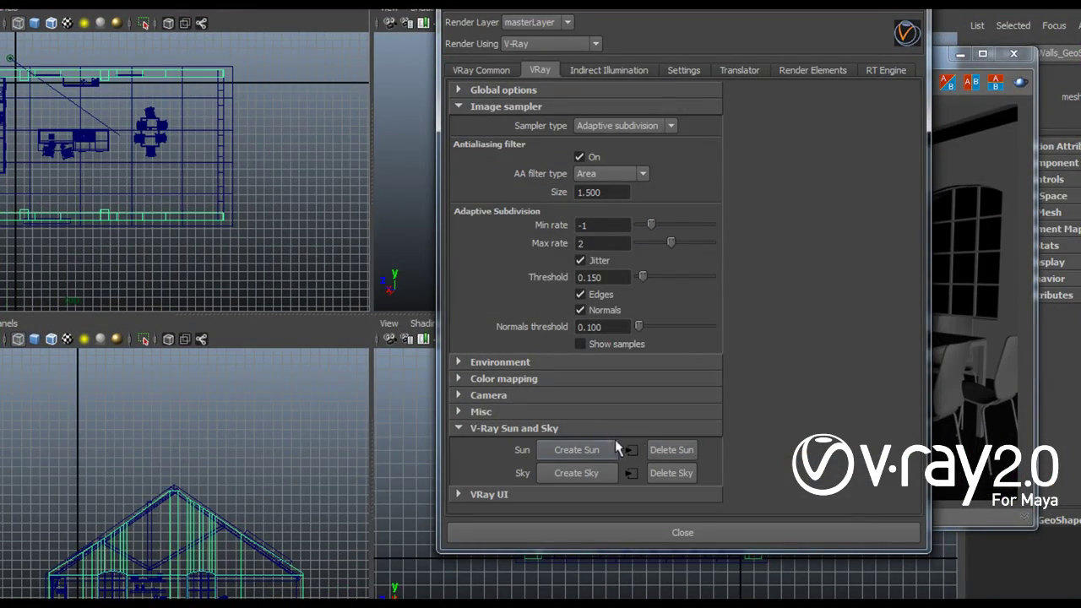
{"action": "left_click", "coordinate": [583, 452]}
{"action": "left_click", "coordinate": [576, 474]}
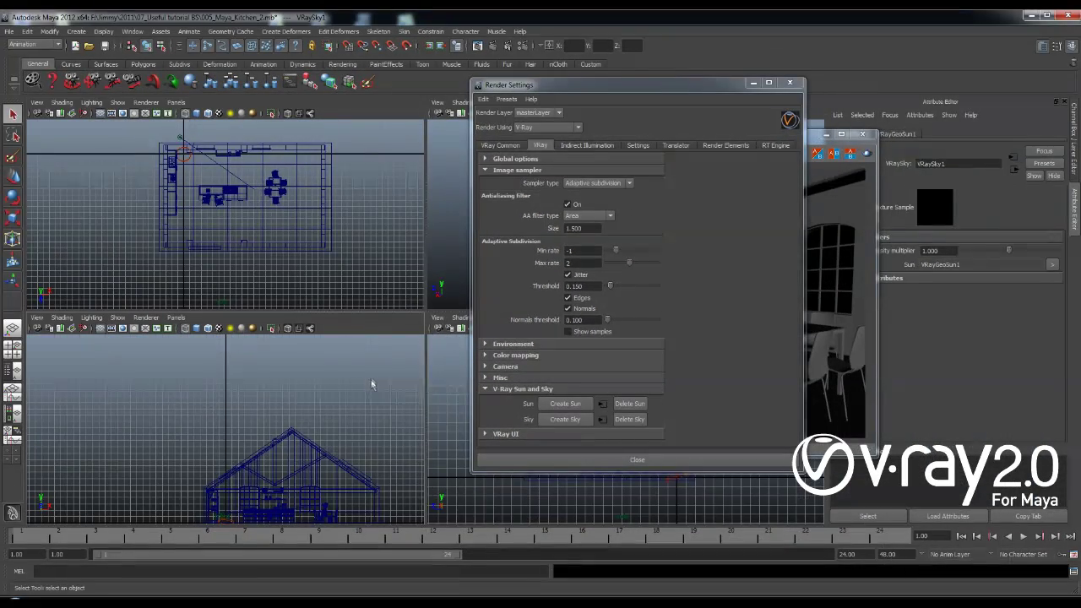
Move the sun up and left of the house in the front view, then close Render Settings
{"action": "middle_click_drag", "start_coordinate": [373, 397], "coordinate": [370, 364], "text": "alt"}
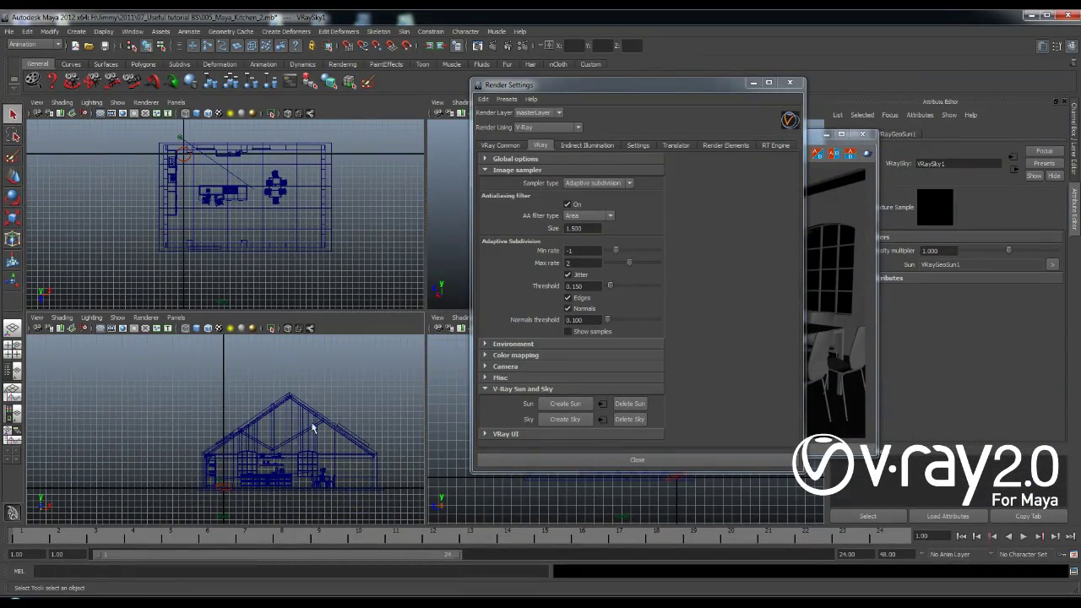
{"action": "left_click", "coordinate": [225, 487]}
{"action": "key", "text": "w"}
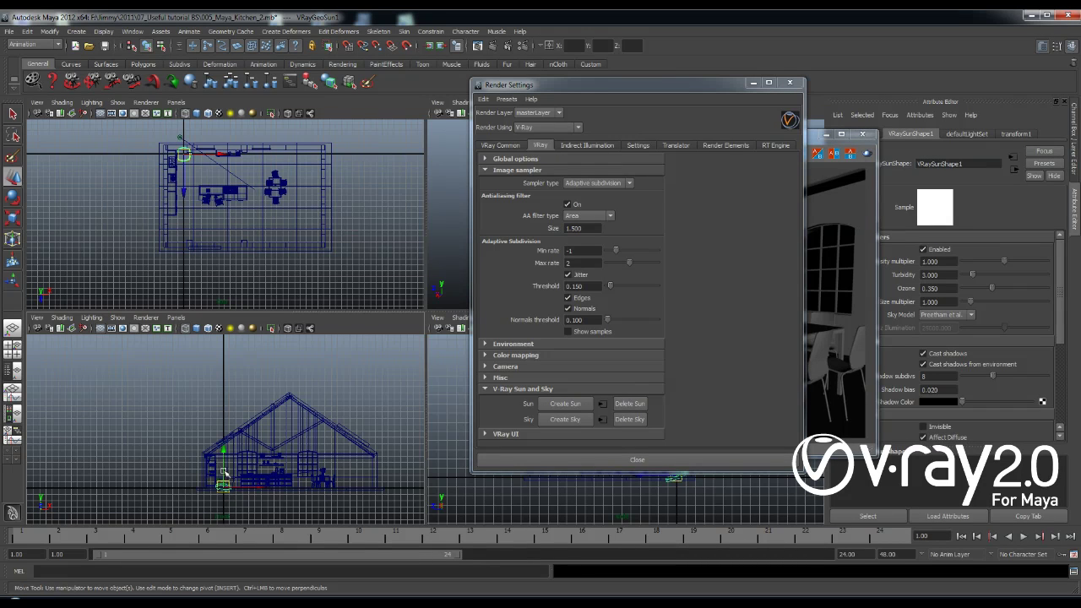
{"action": "left_click_drag", "start_coordinate": [224, 474], "coordinate": [160, 360]}
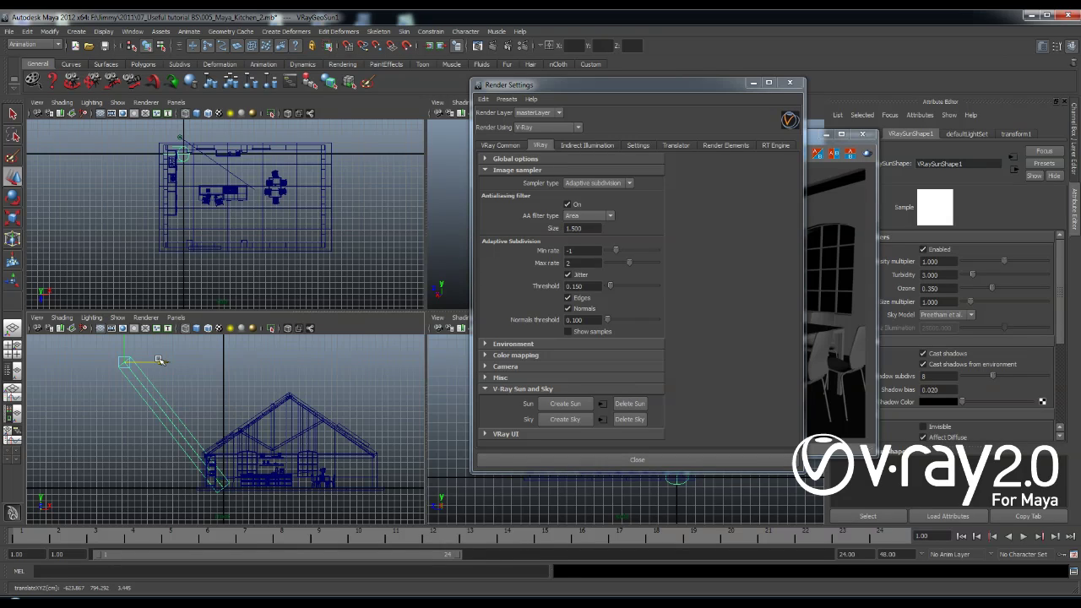
{"action": "left_click_drag", "start_coordinate": [127, 345], "coordinate": [131, 350]}
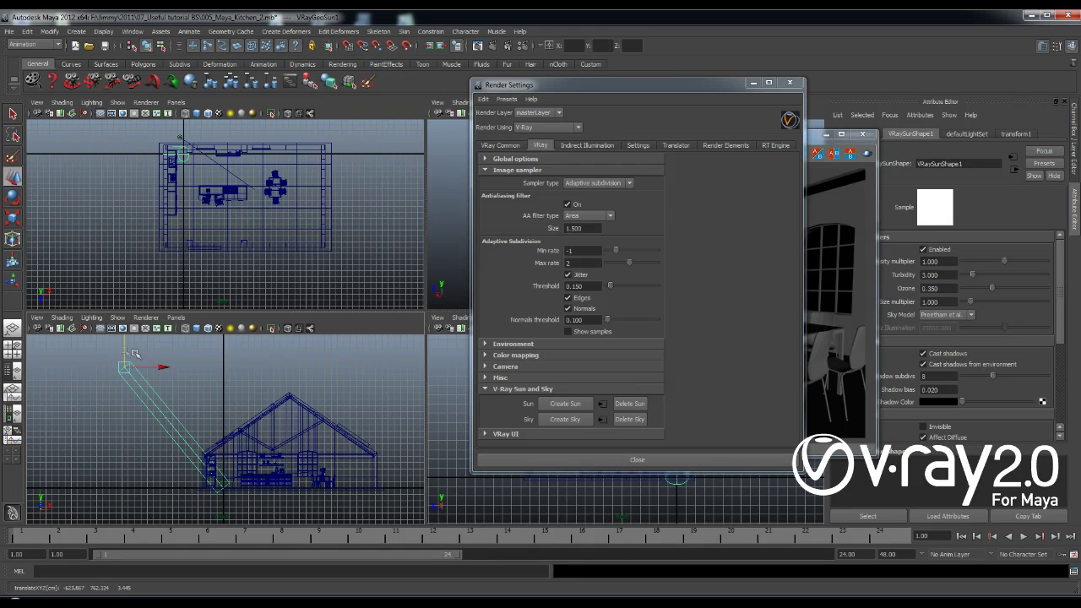
{"action": "left_click", "coordinate": [792, 85]}
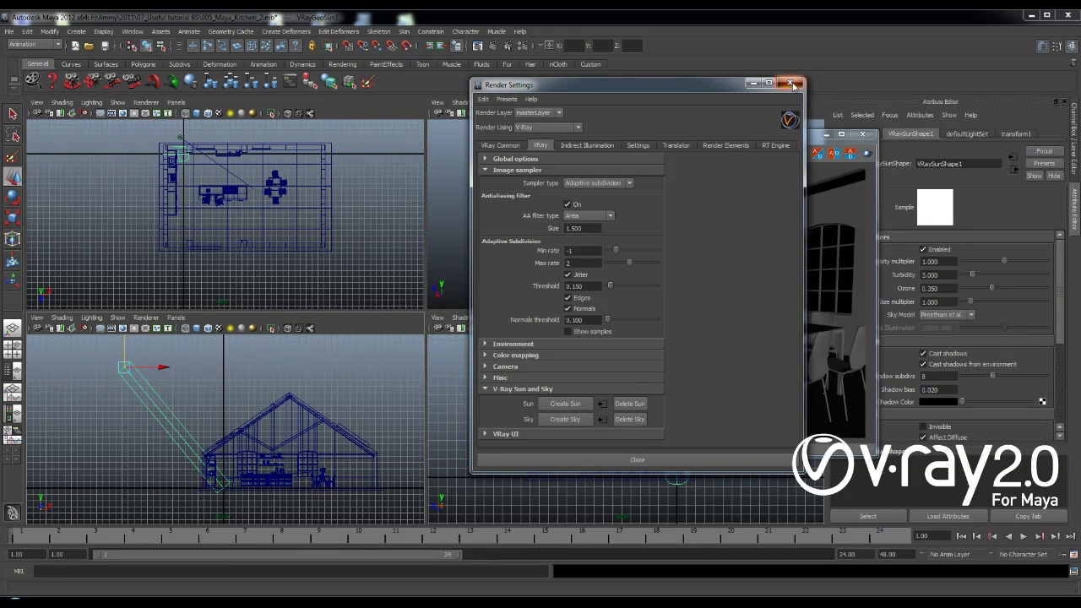
{"action": "left_click", "coordinate": [792, 84]}
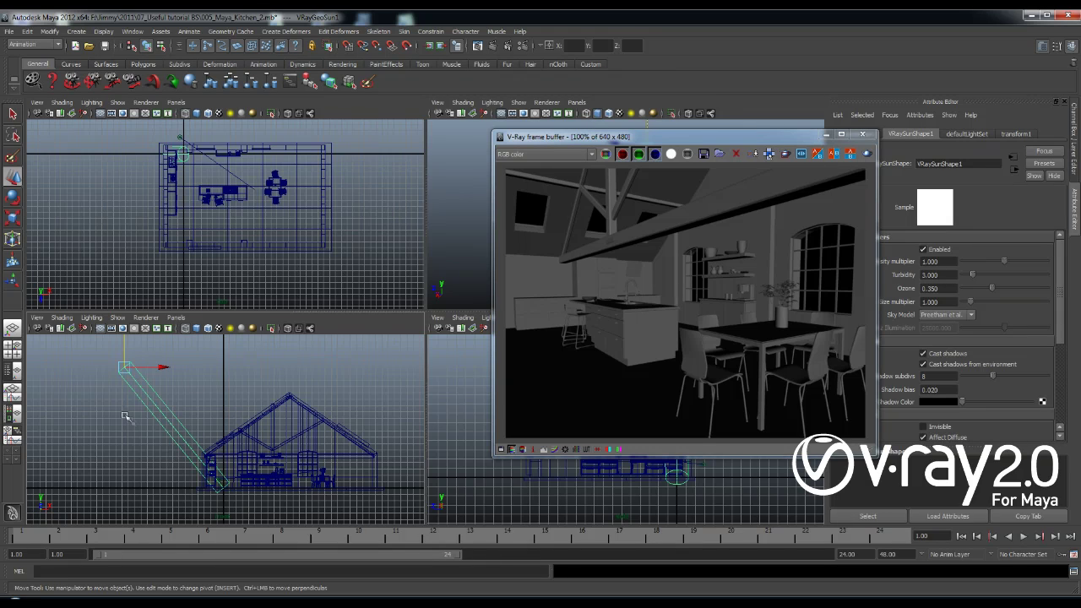
Re-render the kitchen with the new sun and sample pixel values across the dark result
{"action": "left_click_drag", "start_coordinate": [616, 137], "coordinate": [599, 141]}
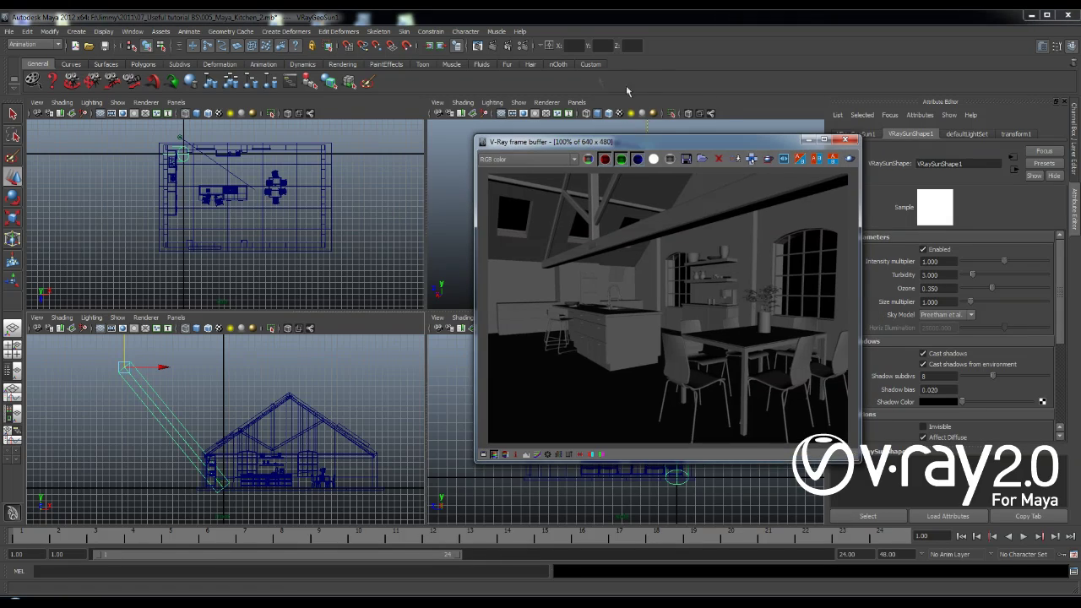
{"action": "left_click", "coordinate": [849, 161]}
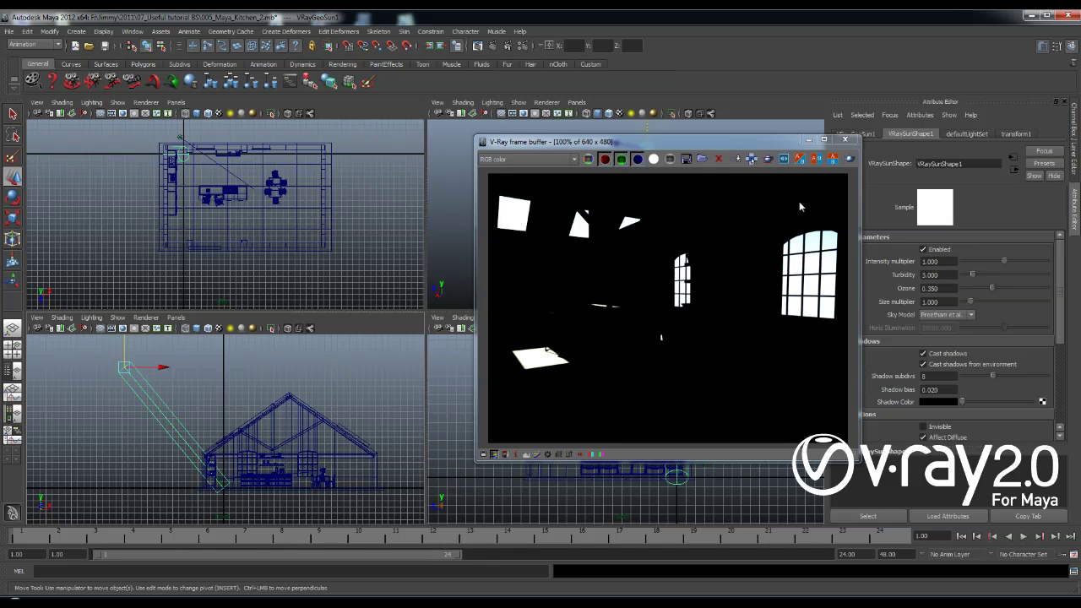
{"action": "right_click", "coordinate": [526, 216]}
{"action": "right_click_drag", "start_coordinate": [516, 223], "coordinate": [512, 224]}
{"action": "right_click_drag", "start_coordinate": [575, 235], "coordinate": [581, 234]}
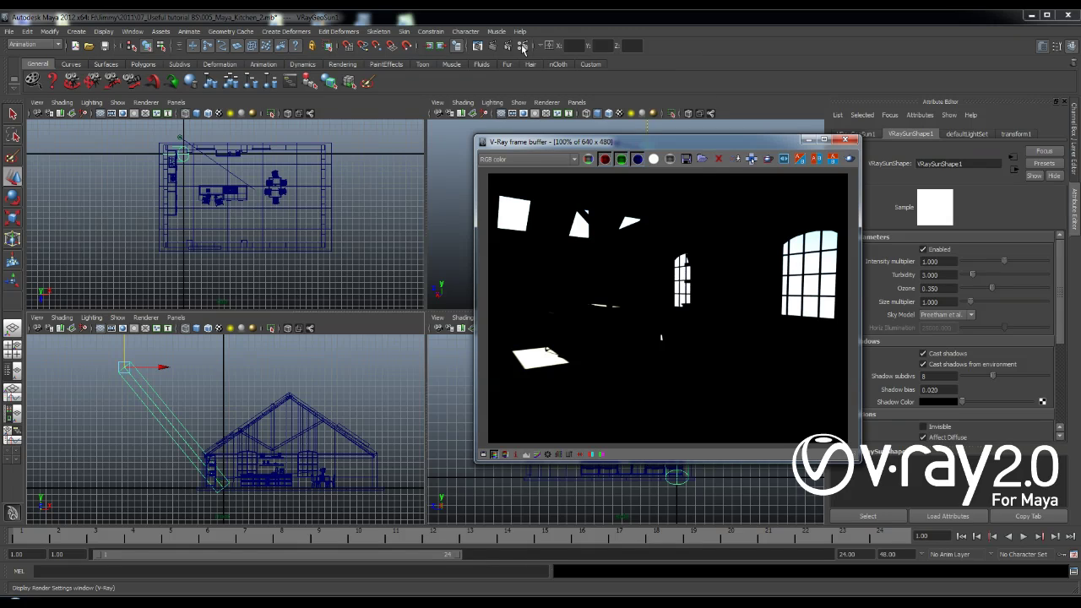
{"action": "right_click", "coordinate": [512, 216]}
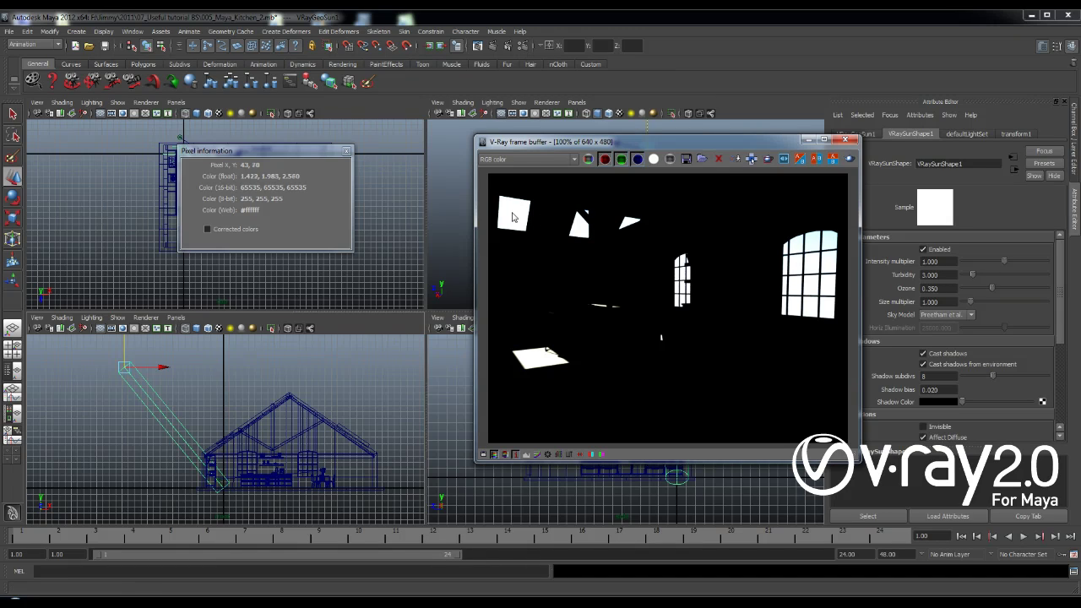
Turn on global illumination with Irradiance map primary and Light cache secondary bounces
{"action": "left_click", "coordinate": [523, 48]}
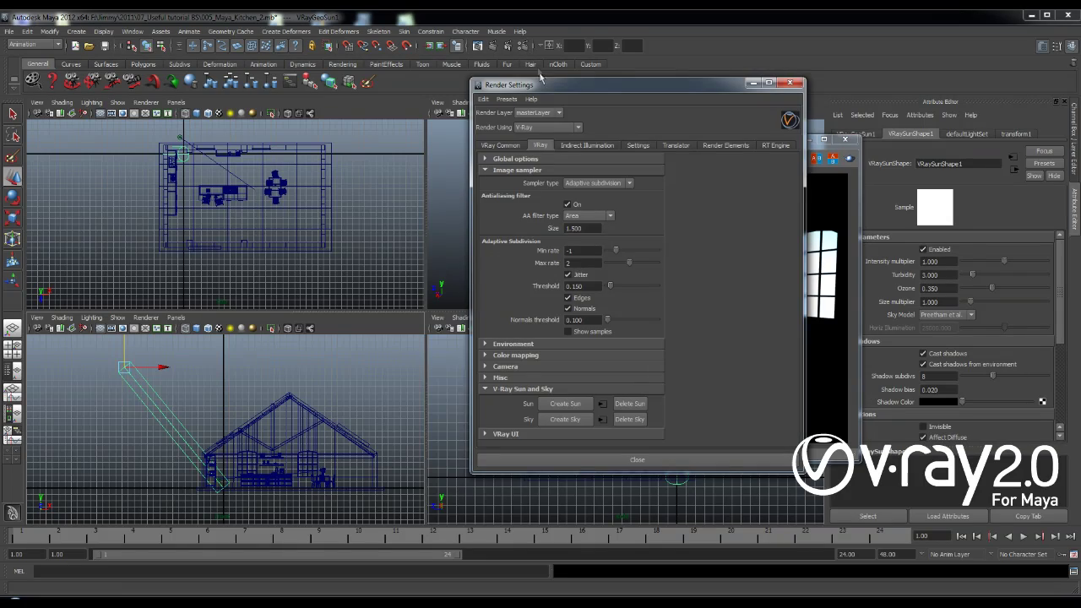
{"action": "left_click_drag", "start_coordinate": [549, 91], "coordinate": [181, 77]}
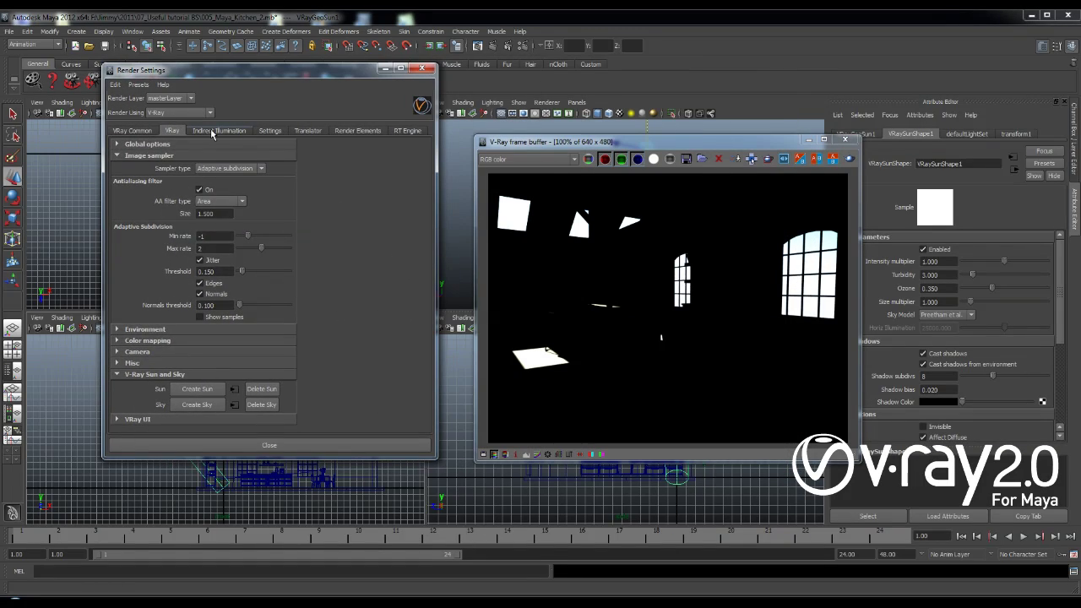
{"action": "left_click", "coordinate": [211, 131]}
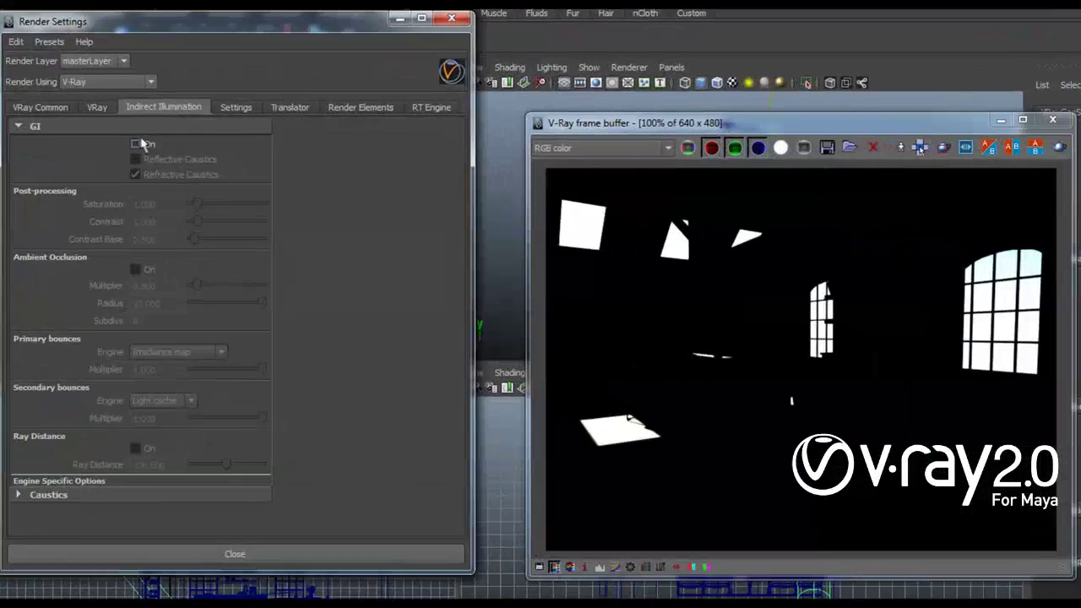
{"action": "left_click", "coordinate": [138, 144]}
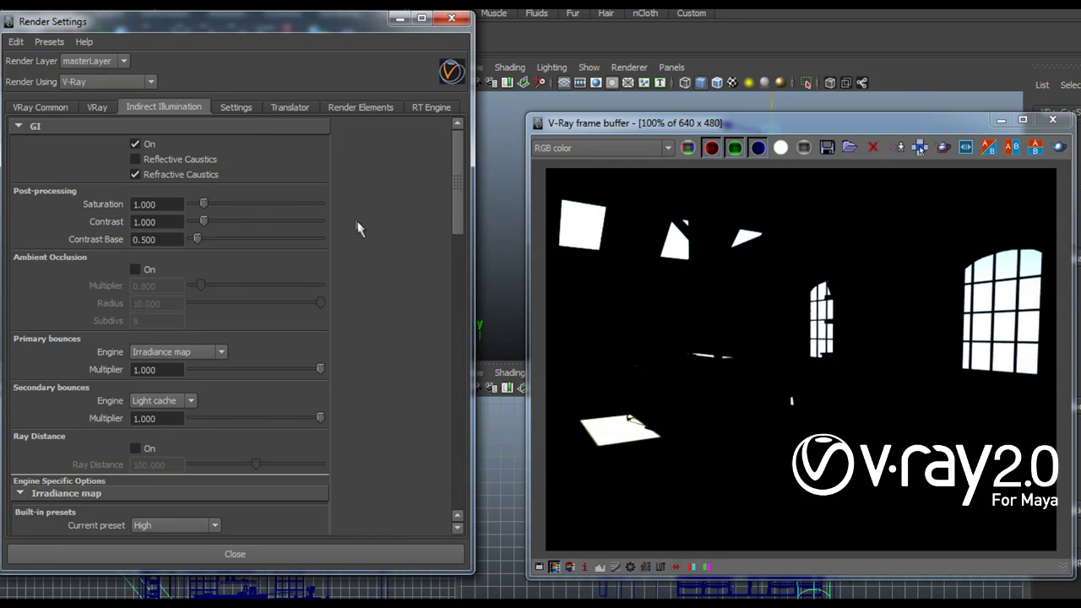
{"action": "left_click_drag", "start_coordinate": [455, 203], "coordinate": [456, 208]}
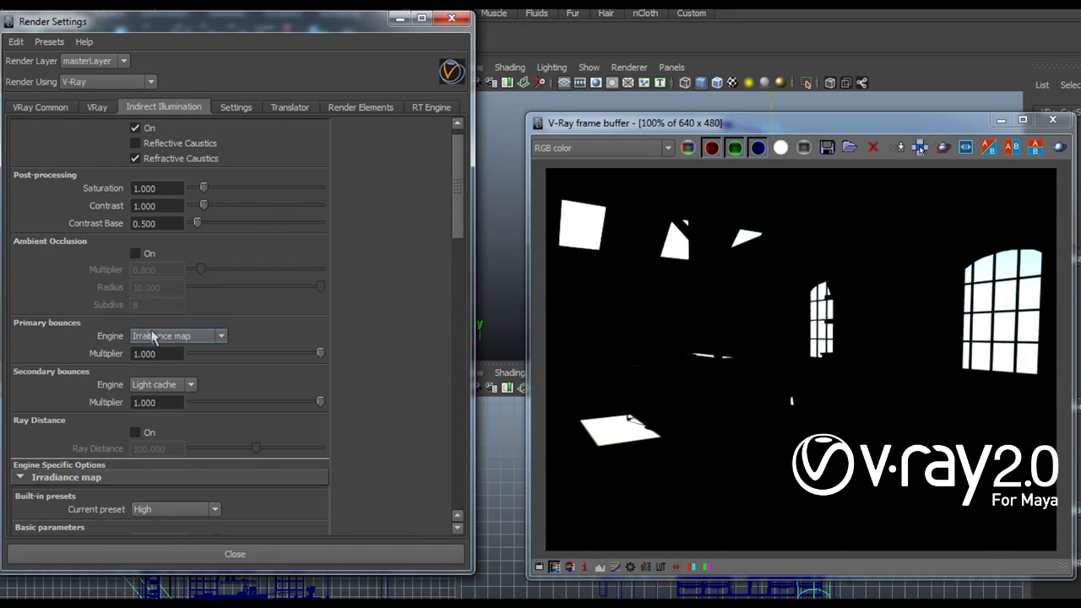
{"action": "left_click", "coordinate": [173, 337]}
{"action": "left_click", "coordinate": [170, 350]}
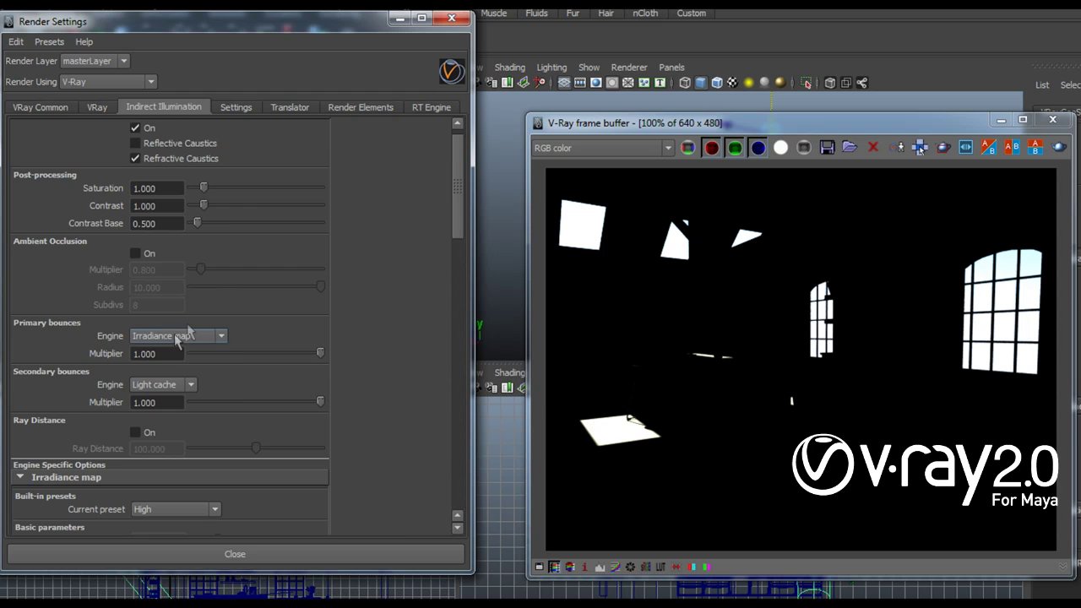
{"action": "left_click", "coordinate": [163, 385]}
{"action": "left_click", "coordinate": [173, 391]}
{"action": "left_click_drag", "start_coordinate": [458, 217], "coordinate": [454, 256]}
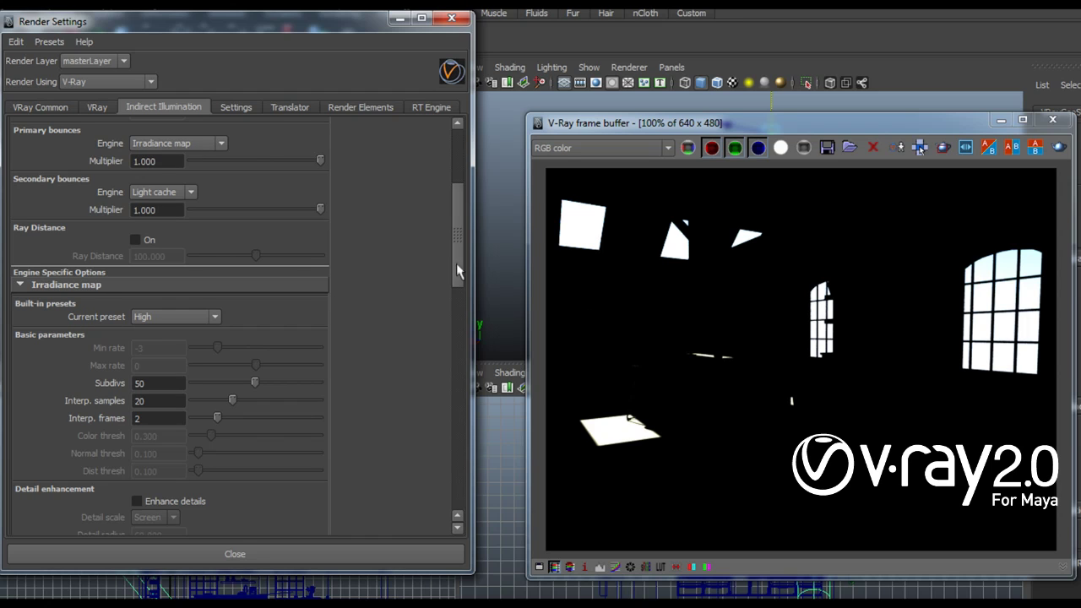
{"action": "mouse_move", "coordinate": [456, 263]}
{"action": "left_mouse_down"}
{"action": "mouse_move", "coordinate": [457, 312]}
{"action": "mouse_move", "coordinate": [470, 272]}
{"action": "left_mouse_up"}
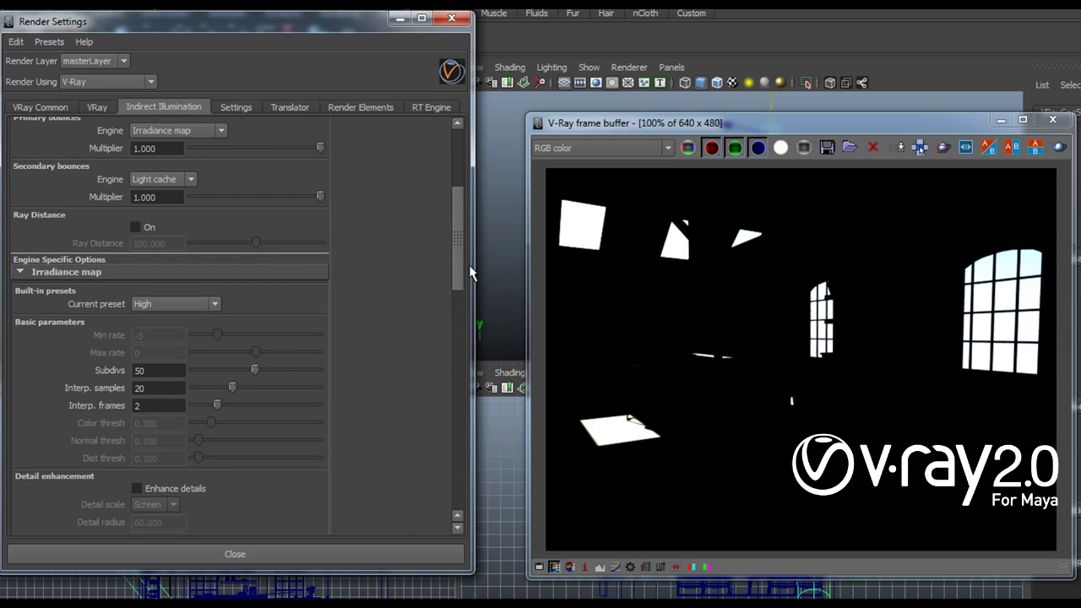
Set the irradiance map preset to Low, keep light cache subdivs at 500, and close
{"action": "left_click", "coordinate": [215, 304]}
{"action": "left_click", "coordinate": [158, 338]}
{"action": "mouse_move", "coordinate": [456, 245]}
{"action": "left_mouse_down"}
{"action": "mouse_move", "coordinate": [455, 273]}
{"action": "mouse_move", "coordinate": [455, 261]}
{"action": "left_mouse_up"}
{"action": "left_click", "coordinate": [75, 191]}
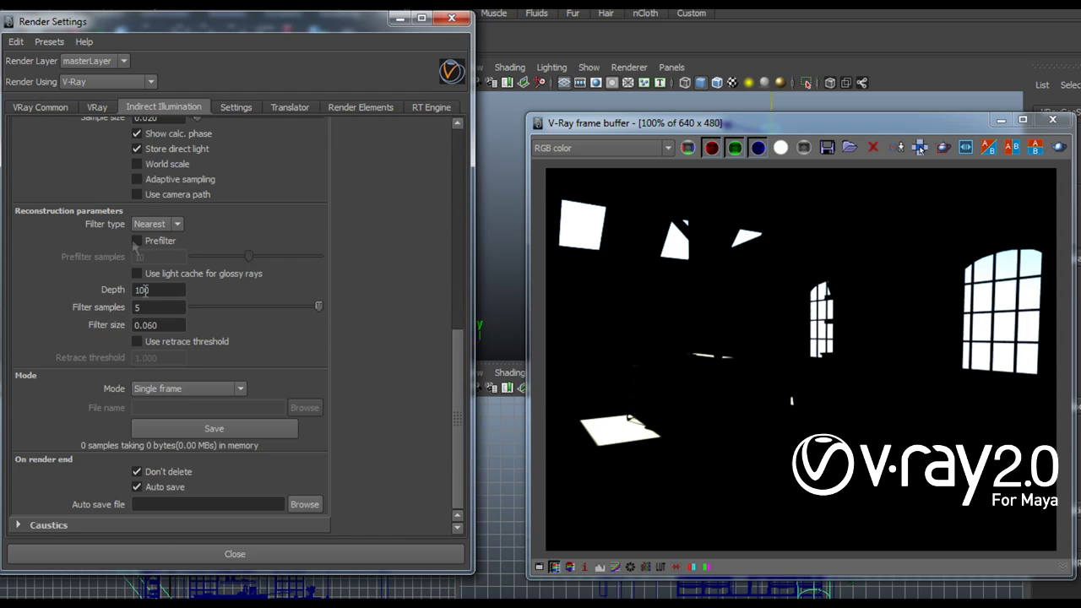
{"action": "left_click_drag", "start_coordinate": [456, 381], "coordinate": [467, 319]}
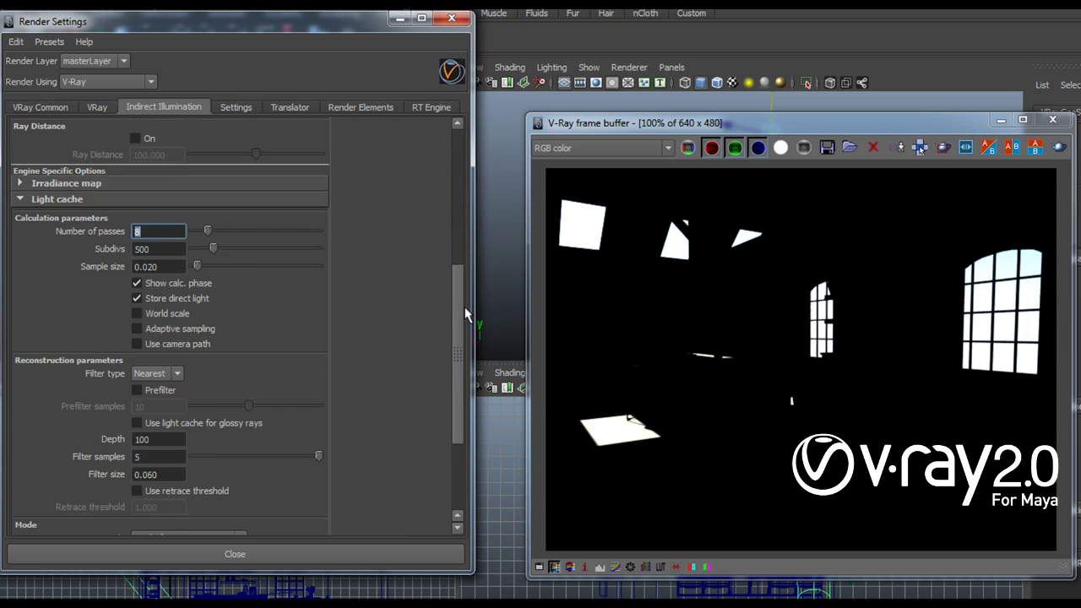
{"action": "left_click", "coordinate": [173, 248]}
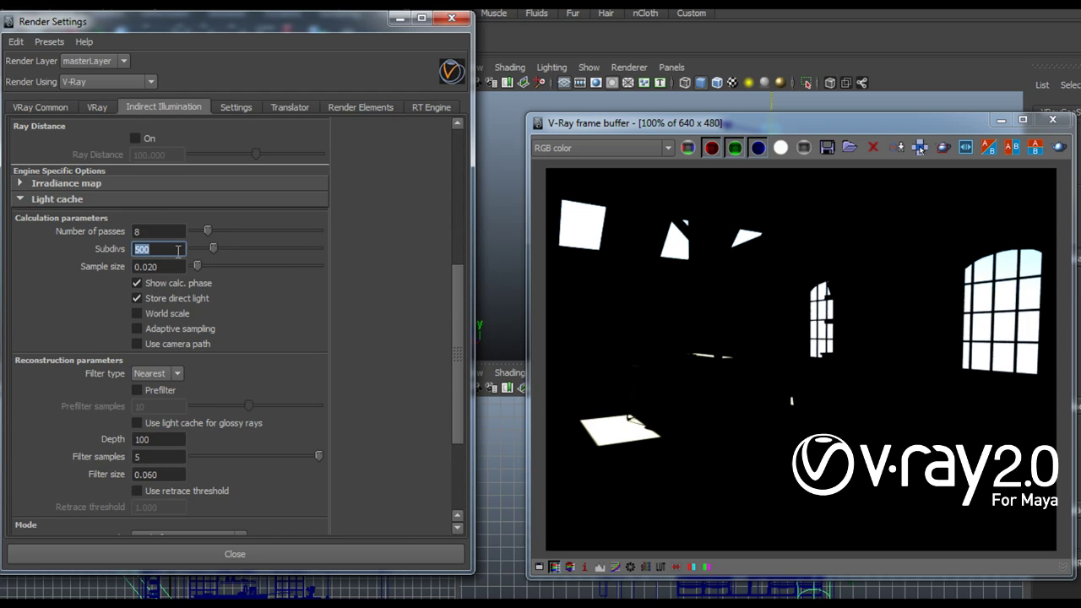
{"action": "left_click", "coordinate": [451, 18]}
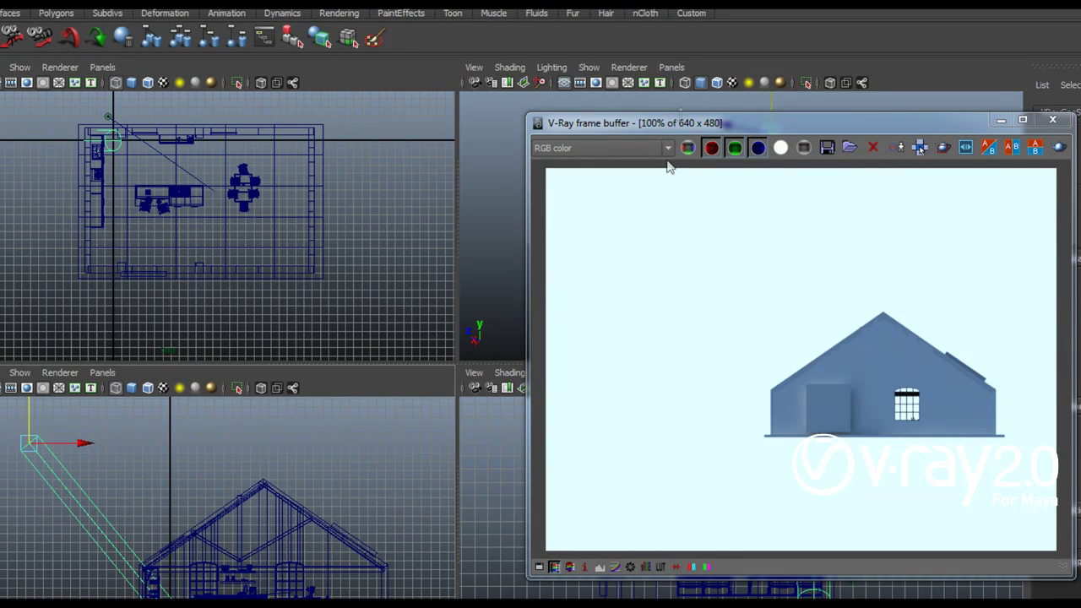
Look through camera1 in the perspective panel and check the skylight pixel values in the render
{"action": "left_click_drag", "start_coordinate": [680, 128], "coordinate": [932, 269]}
{"action": "left_click", "coordinate": [602, 239]}
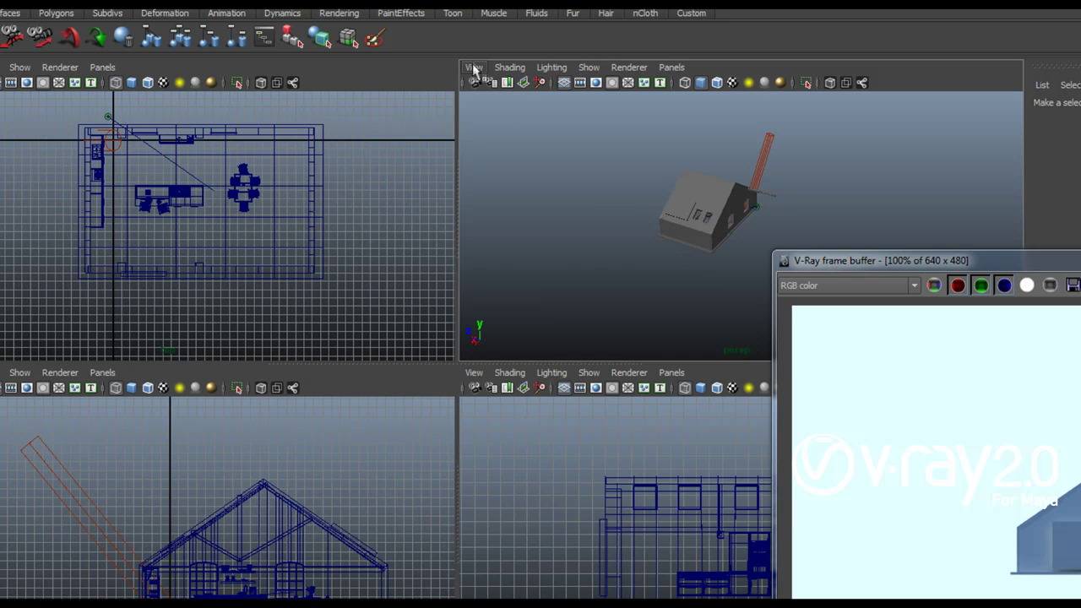
{"action": "left_click", "coordinate": [671, 67]}
{"action": "mouse_move", "coordinate": [713, 79]}
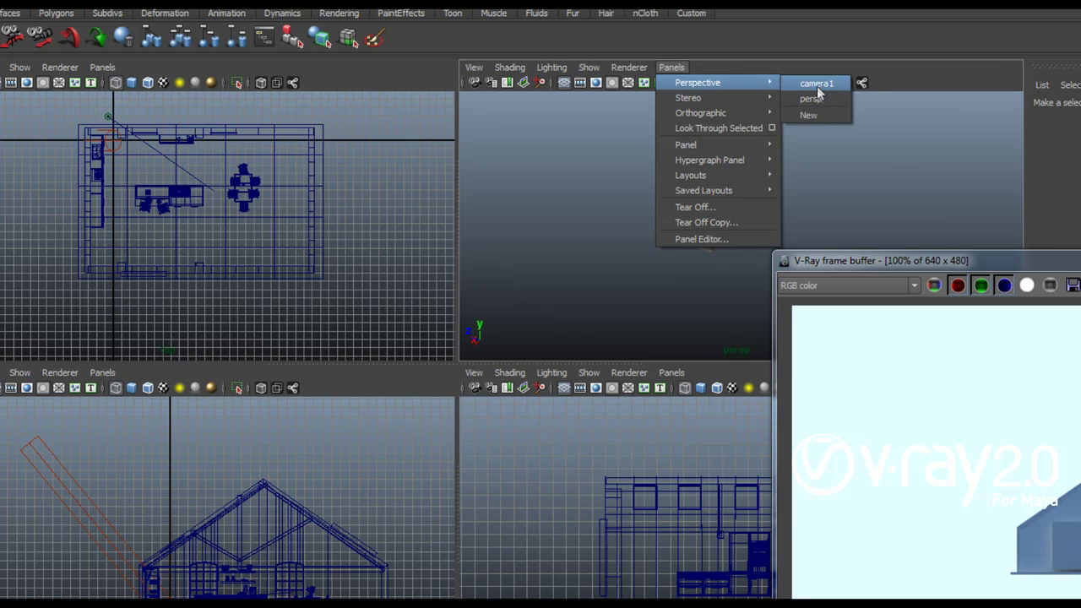
{"action": "left_click", "coordinate": [817, 84]}
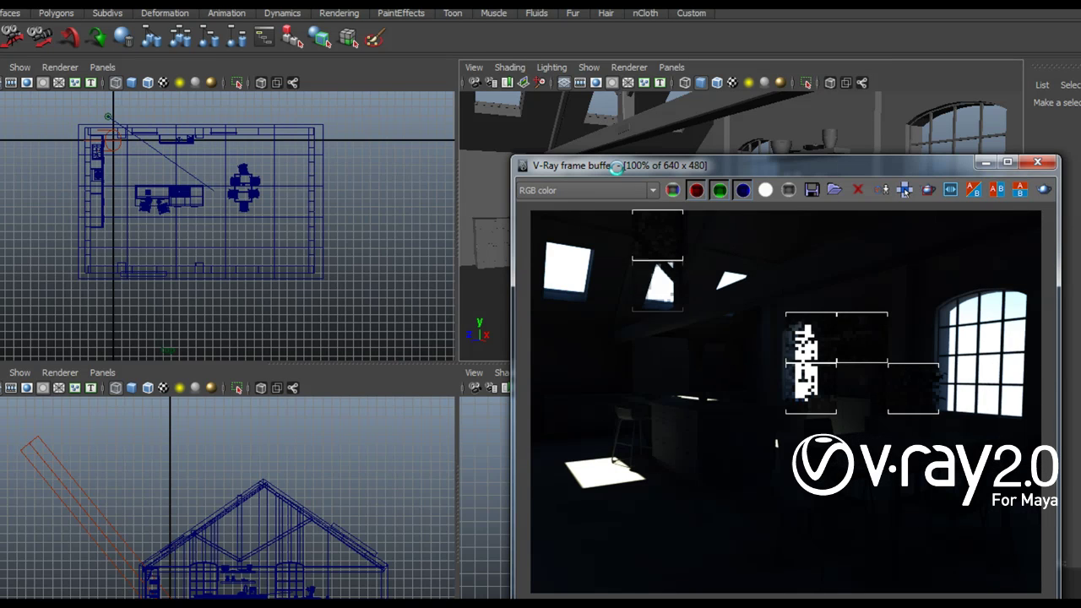
{"action": "right_click", "coordinate": [569, 258]}
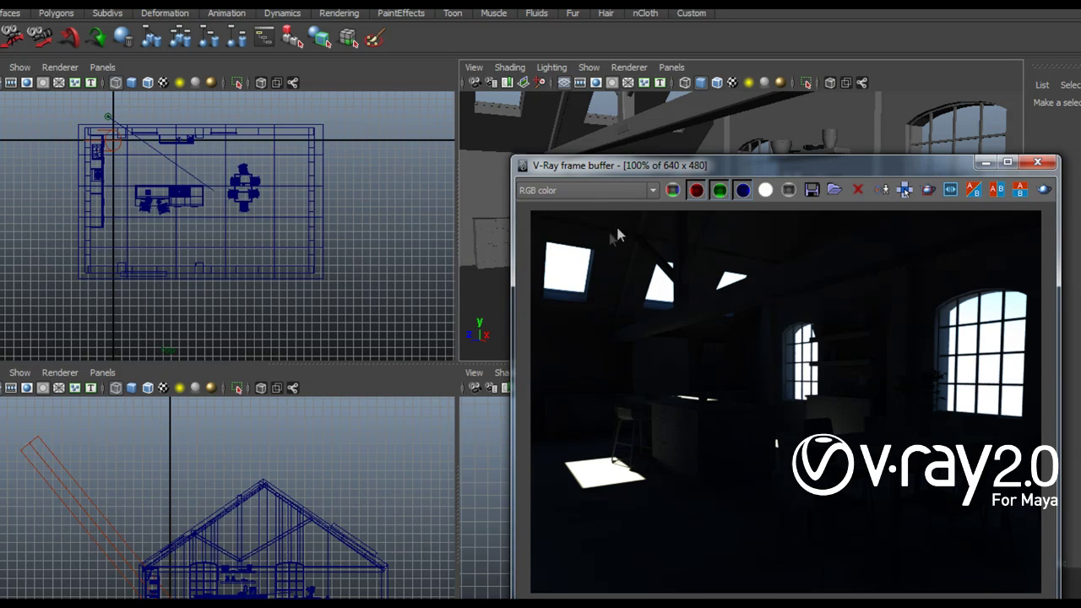
{"action": "left_click_drag", "start_coordinate": [670, 165], "coordinate": [31, 59]}
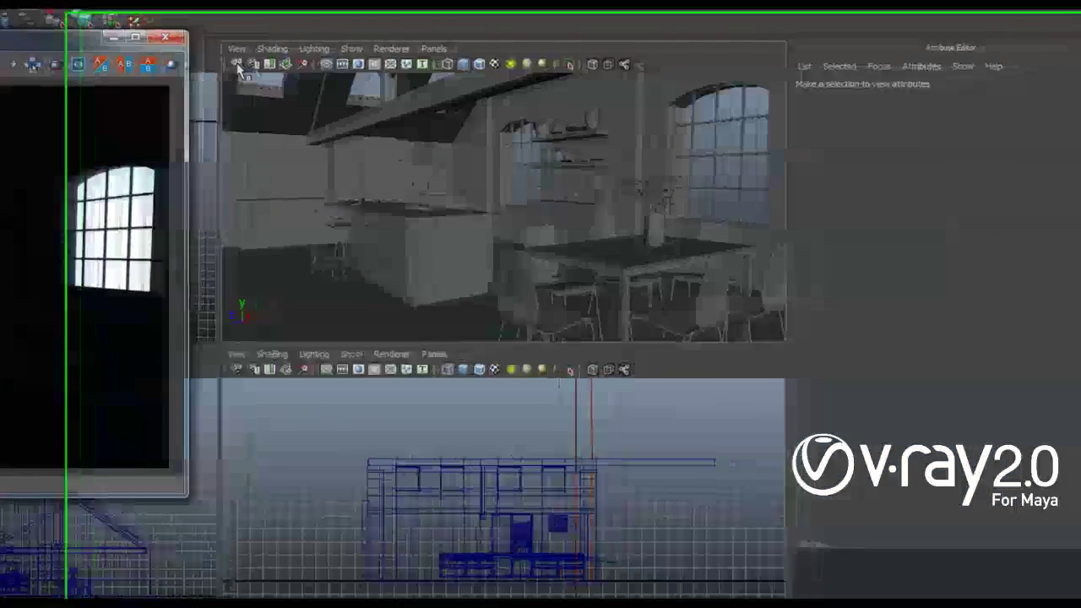
Enable Treat as VRay Physical camera in camera1's Extra VRay Attributes
{"action": "left_click", "coordinate": [474, 83]}
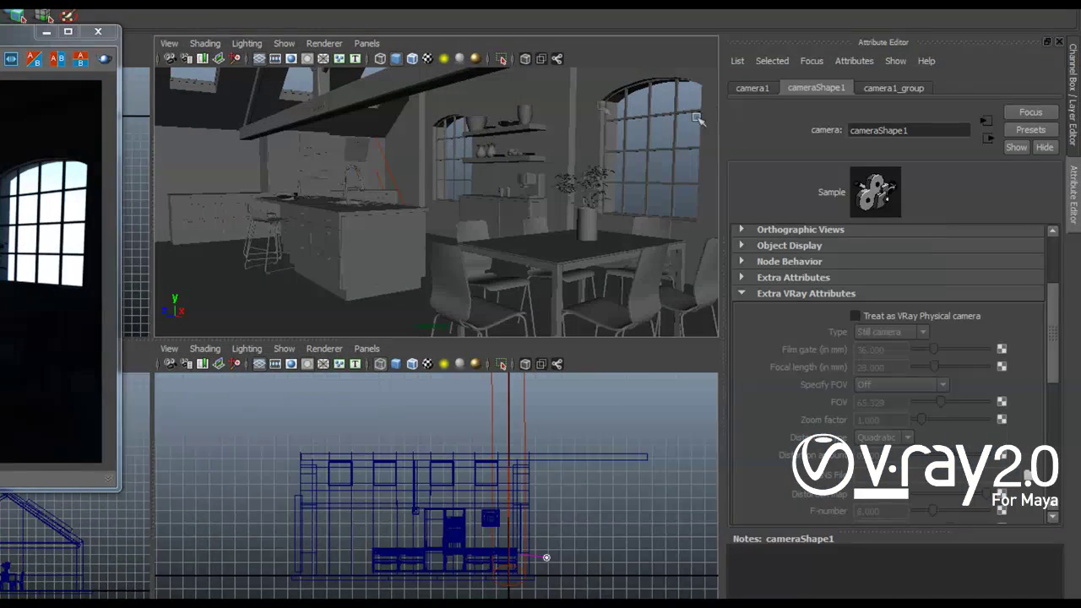
{"action": "left_click", "coordinate": [853, 60]}
{"action": "mouse_move", "coordinate": [859, 122]}
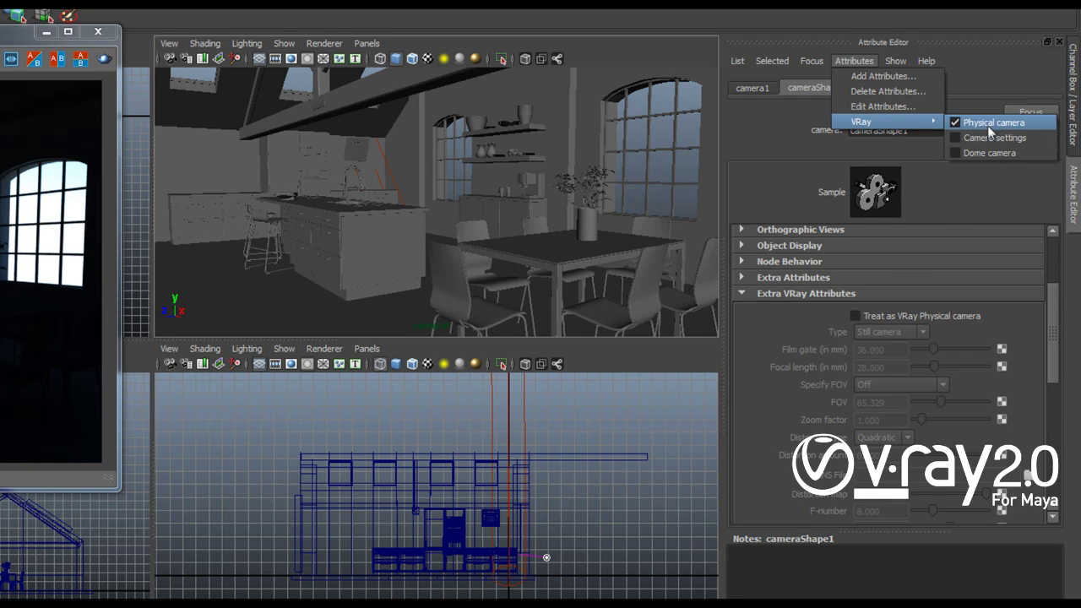
{"action": "left_click", "coordinate": [792, 325]}
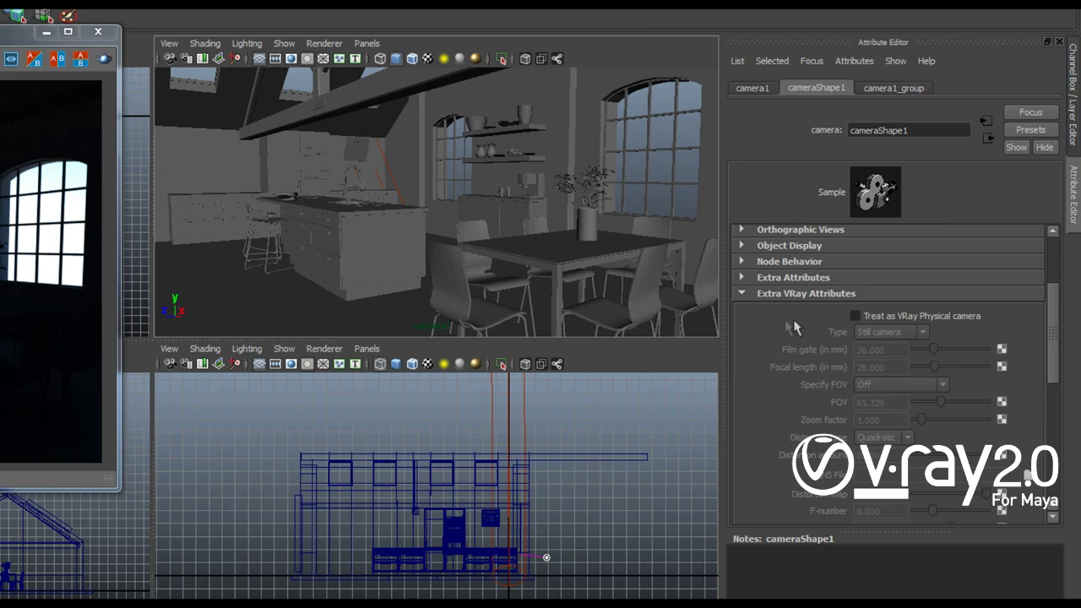
{"action": "left_click", "coordinate": [886, 319]}
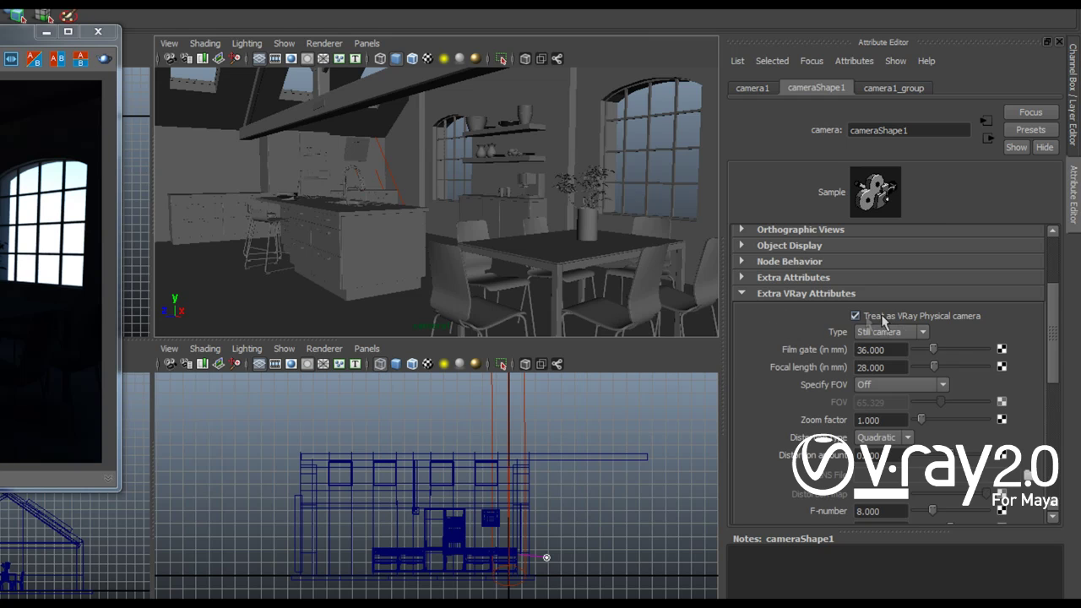
{"action": "mouse_move", "coordinate": [1052, 330]}
{"action": "left_mouse_down"}
{"action": "mouse_move", "coordinate": [1064, 434]}
{"action": "mouse_move", "coordinate": [1070, 314]}
{"action": "mouse_move", "coordinate": [1061, 381]}
{"action": "mouse_move", "coordinate": [1057, 348]}
{"action": "left_mouse_up"}
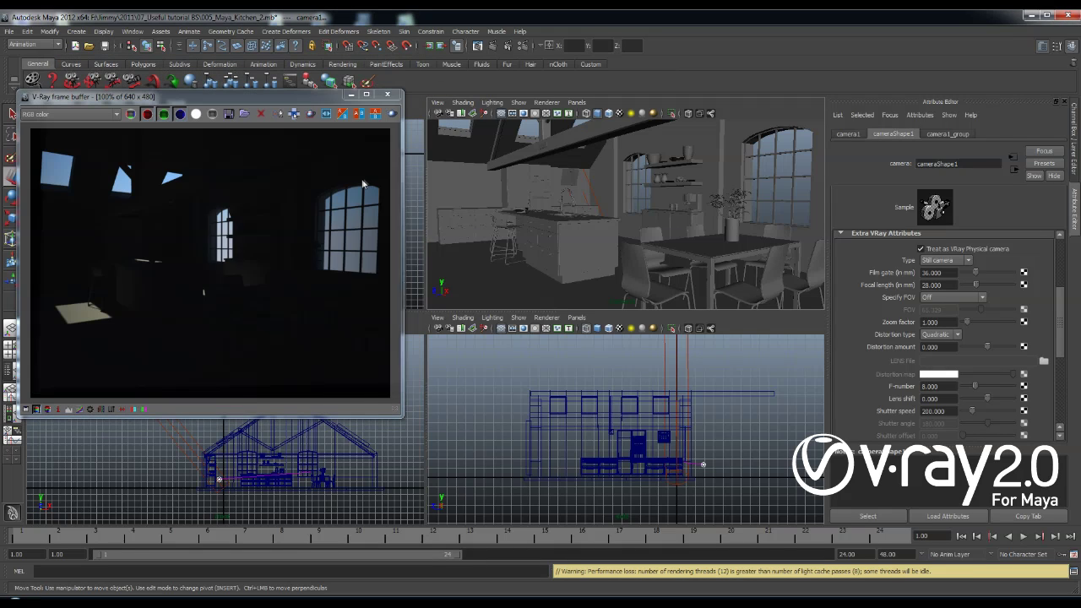
Set the physical camera ISO to 400 and re-render the kitchen
{"action": "right_click", "coordinate": [348, 205]}
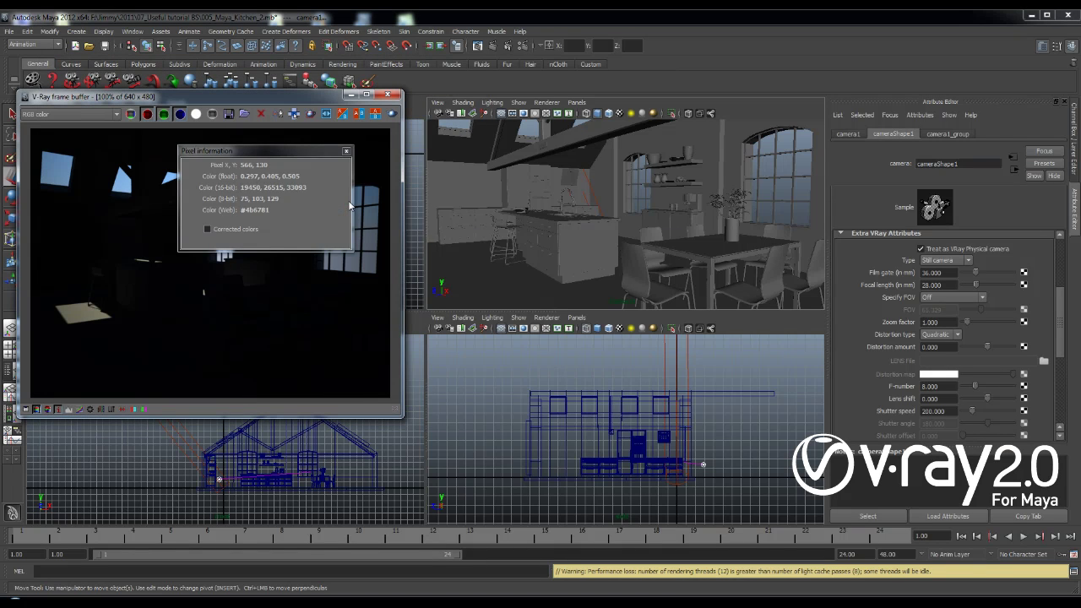
{"action": "right_click", "coordinate": [50, 171]}
{"action": "right_click_drag", "start_coordinate": [52, 170], "coordinate": [57, 170]}
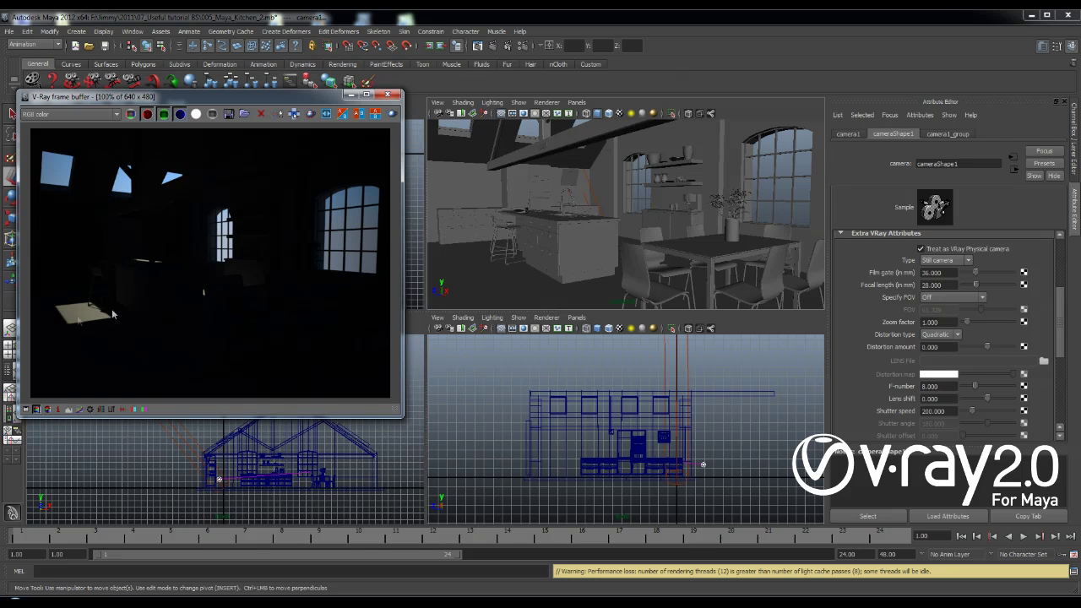
{"action": "left_click_drag", "start_coordinate": [203, 96], "coordinate": [264, 101]}
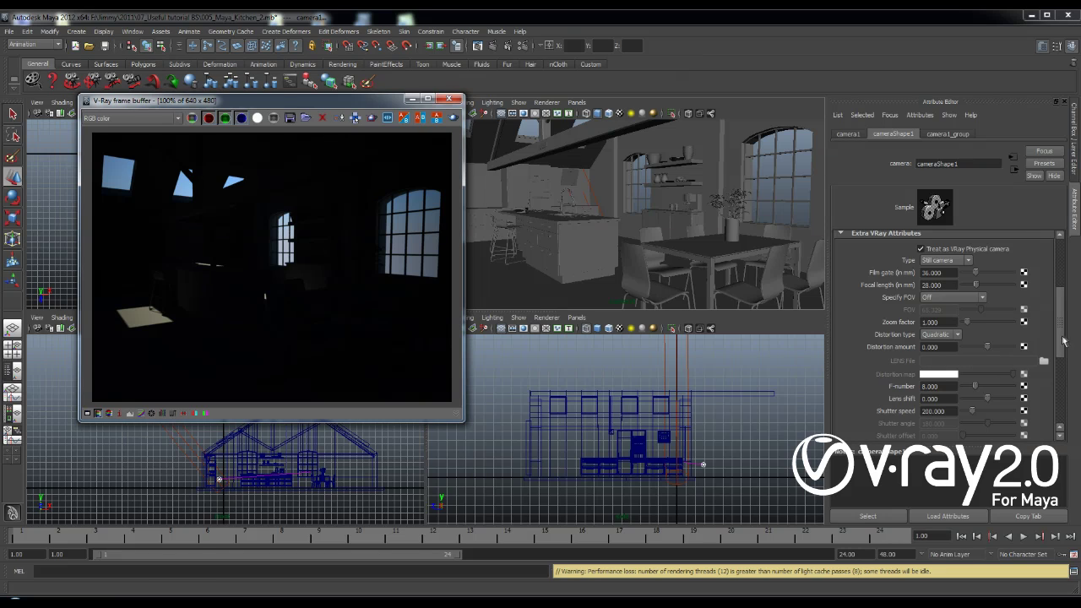
{"action": "mouse_move", "coordinate": [1065, 341]}
{"action": "left_mouse_down"}
{"action": "mouse_move", "coordinate": [1065, 373]}
{"action": "mouse_move", "coordinate": [1066, 354]}
{"action": "left_mouse_up"}
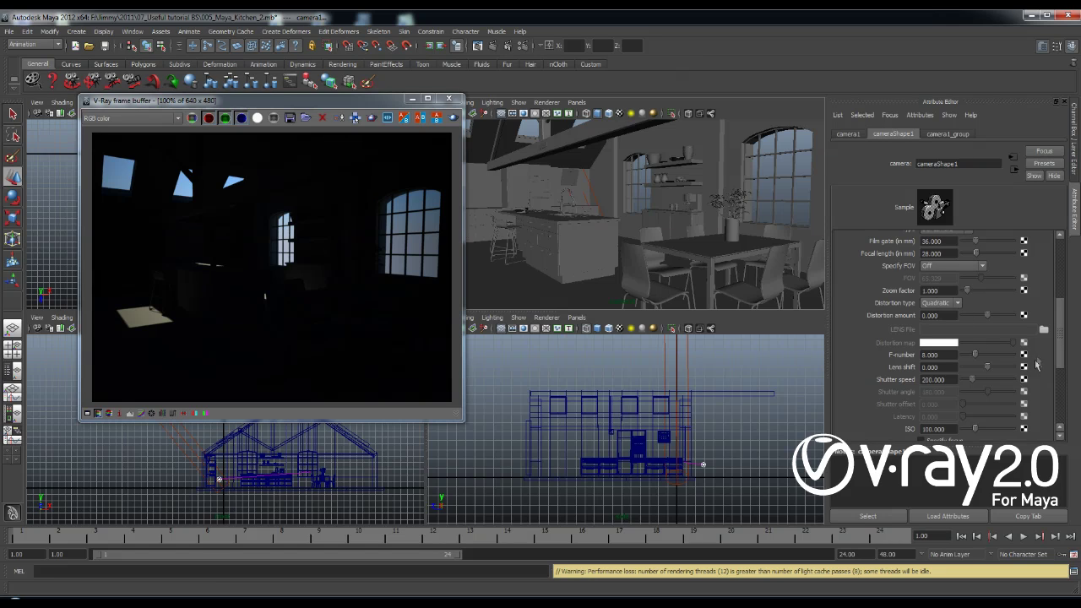
{"action": "double_click", "coordinate": [937, 355]}
{"action": "key", "text": "Tab"}
{"action": "key", "text": "Tab"}
{"action": "key", "text": "Tab"}
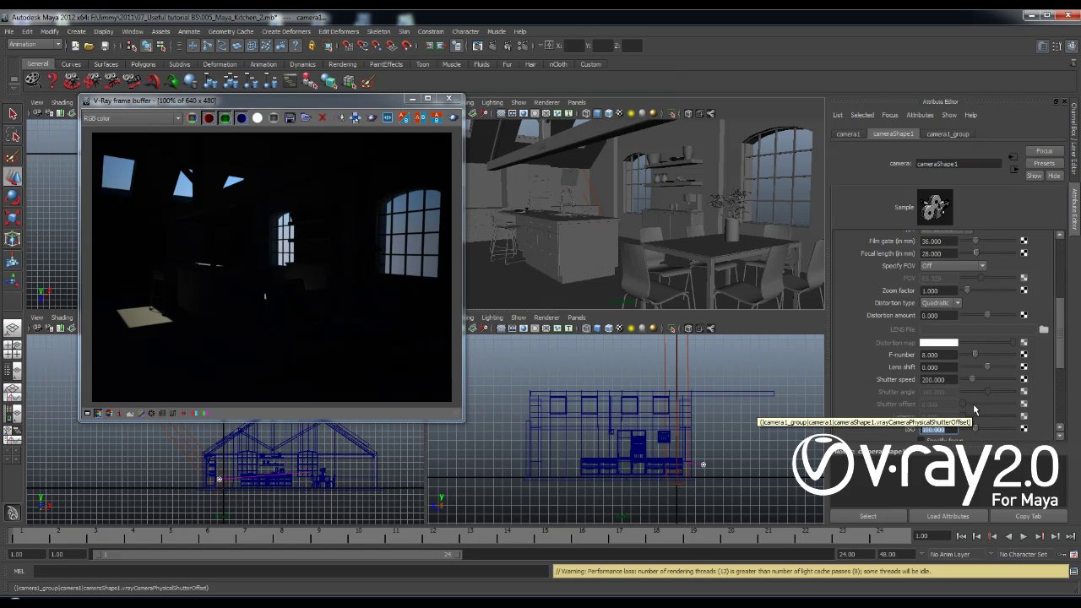
{"action": "scroll", "coordinate": [1061, 369], "scroll_direction": "down", "scroll_amount": 2}
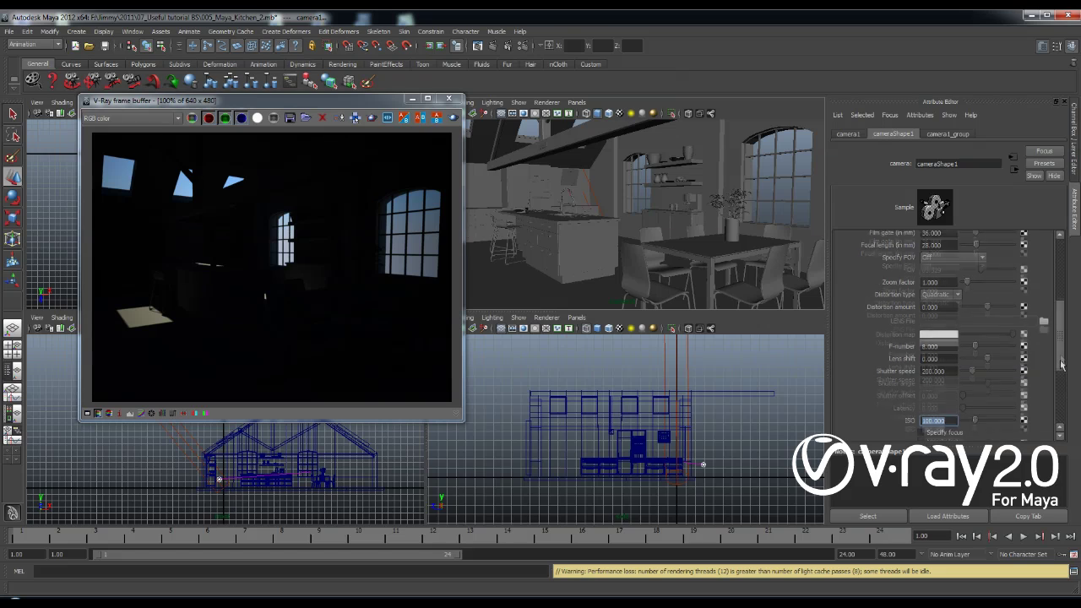
{"action": "type", "text": "400"}
{"action": "key", "text": "Return"}
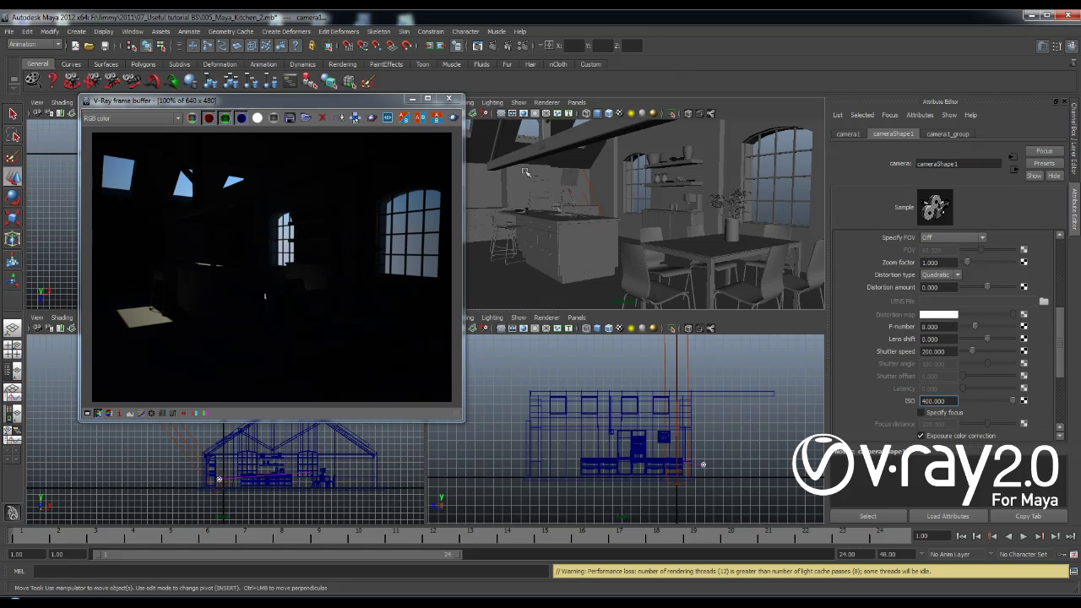
{"action": "left_click", "coordinate": [453, 117]}
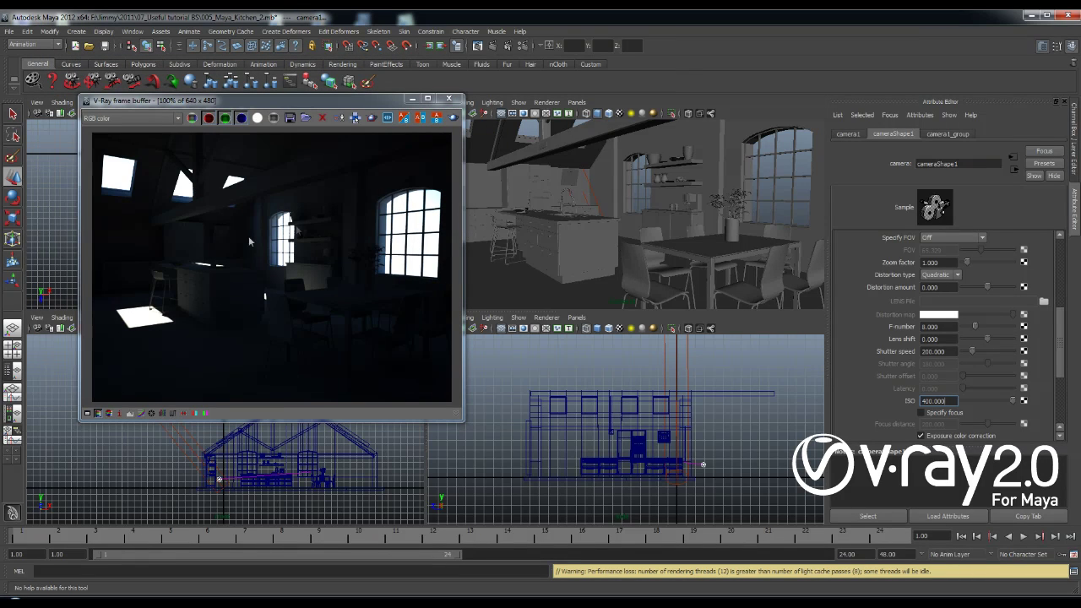
Raise the ISO to 600, re-render, check the skylight brightness, and reopen Render Settings
{"action": "right_click", "coordinate": [123, 186]}
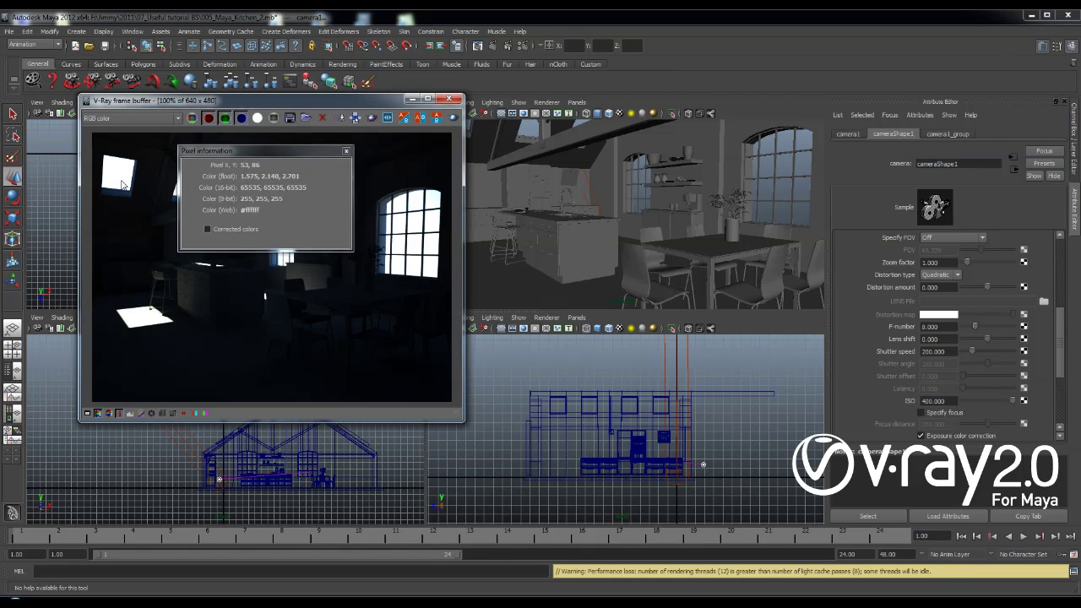
{"action": "right_click", "coordinate": [414, 238]}
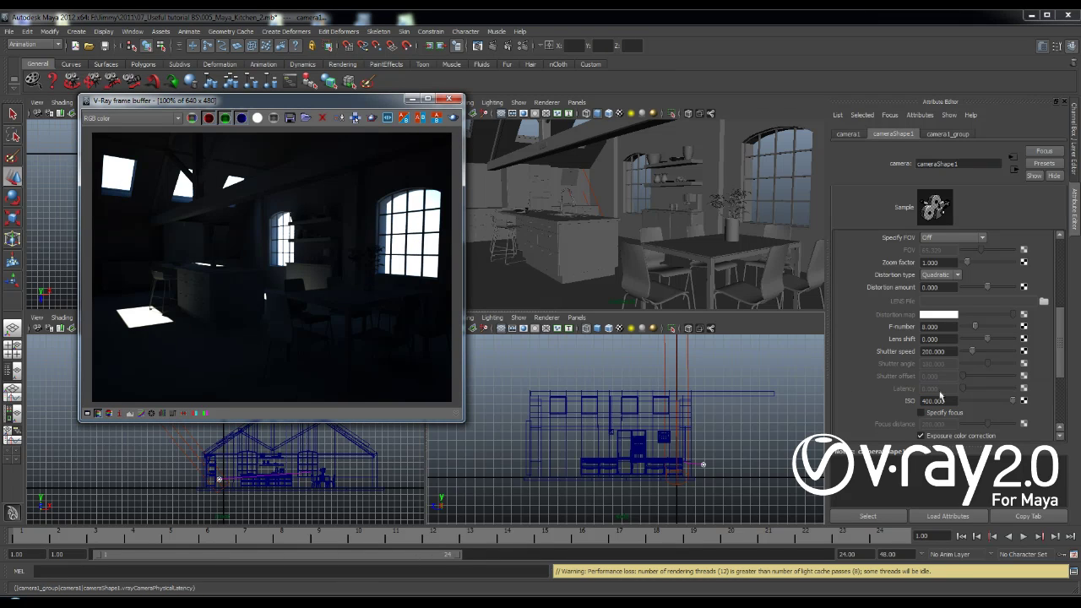
{"action": "double_click", "coordinate": [933, 400]}
{"action": "type", "text": "6"}
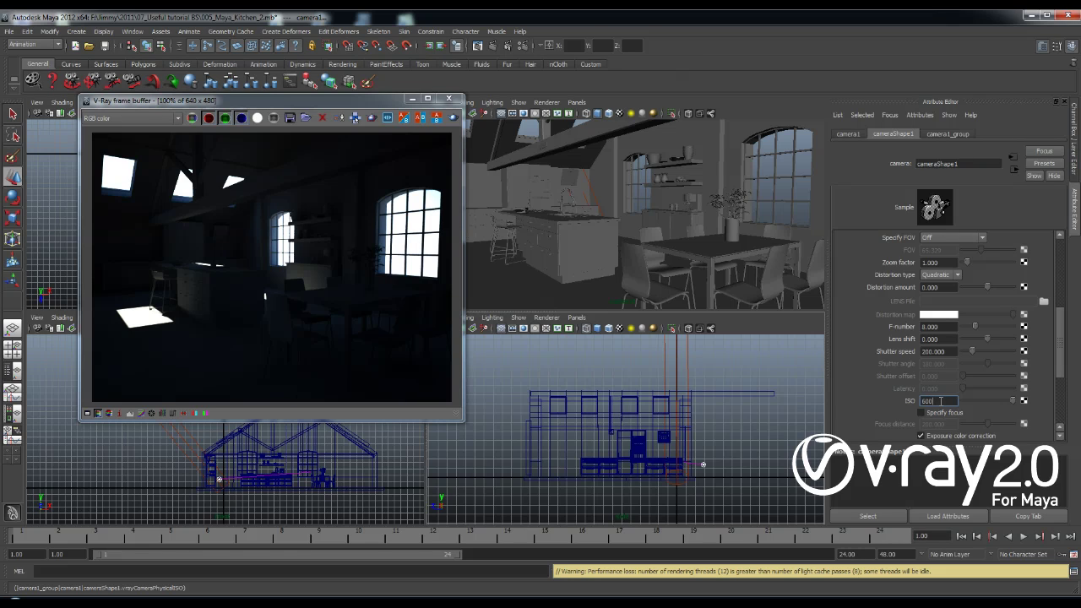
{"action": "type", "text": "00"}
{"action": "key", "text": "Return"}
{"action": "left_click", "coordinate": [453, 118]}
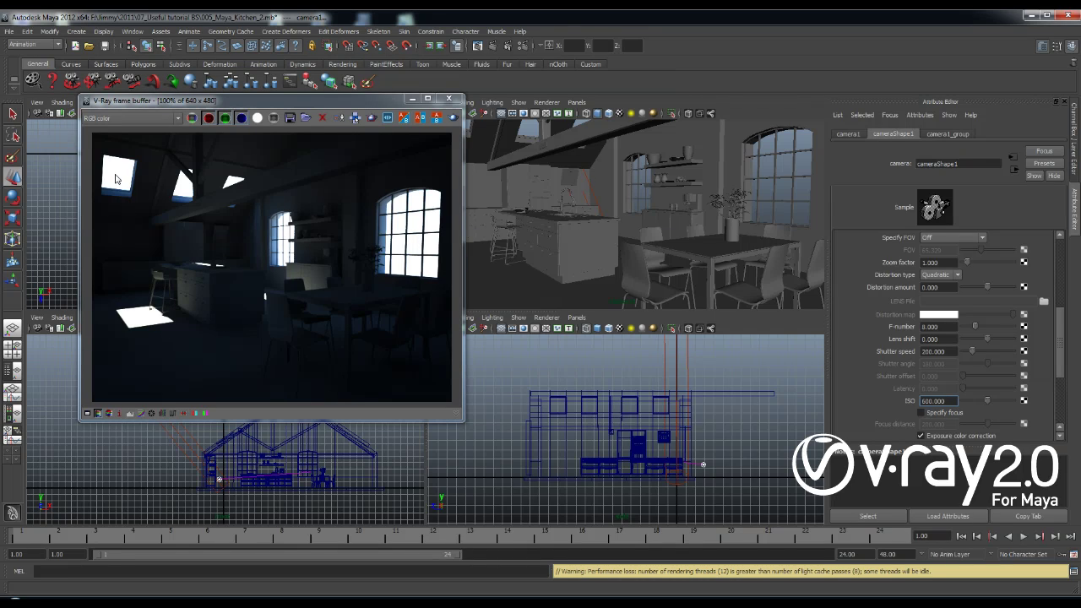
{"action": "right_click", "coordinate": [116, 178]}
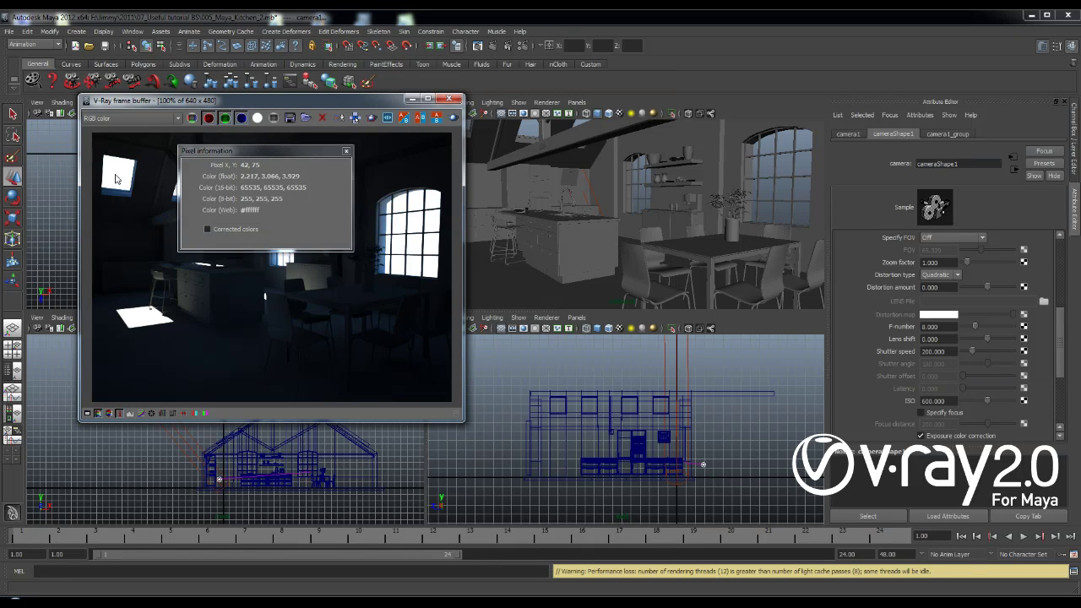
{"action": "right_click", "coordinate": [178, 193]}
{"action": "mouse_move", "coordinate": [130, 180]}
{"action": "right_mouse_down"}
{"action": "mouse_move", "coordinate": [114, 179]}
{"action": "mouse_move", "coordinate": [124, 176]}
{"action": "right_mouse_up"}
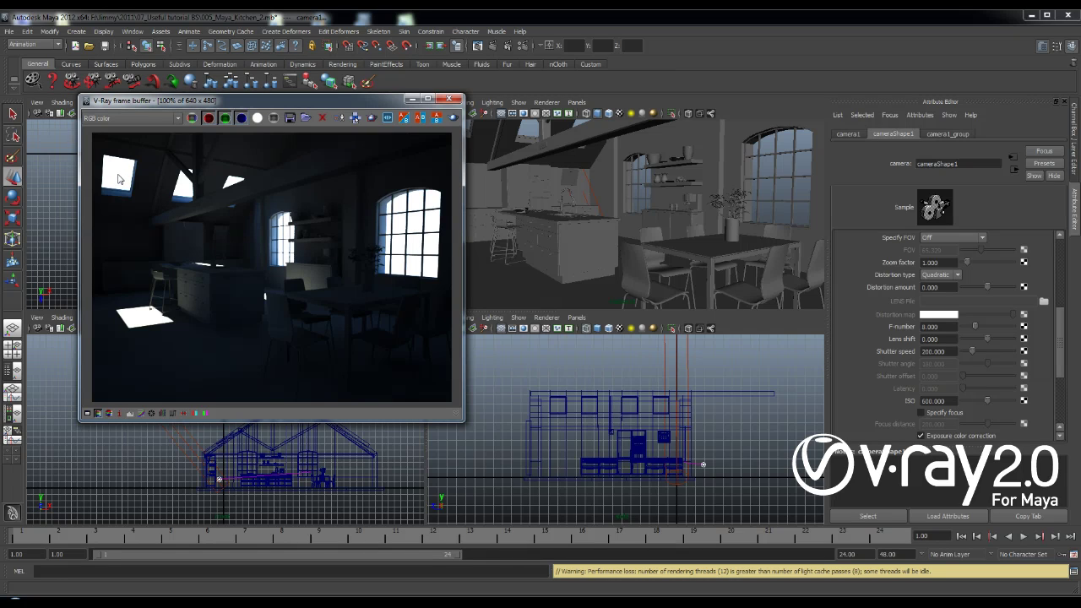
{"action": "left_click", "coordinate": [506, 46]}
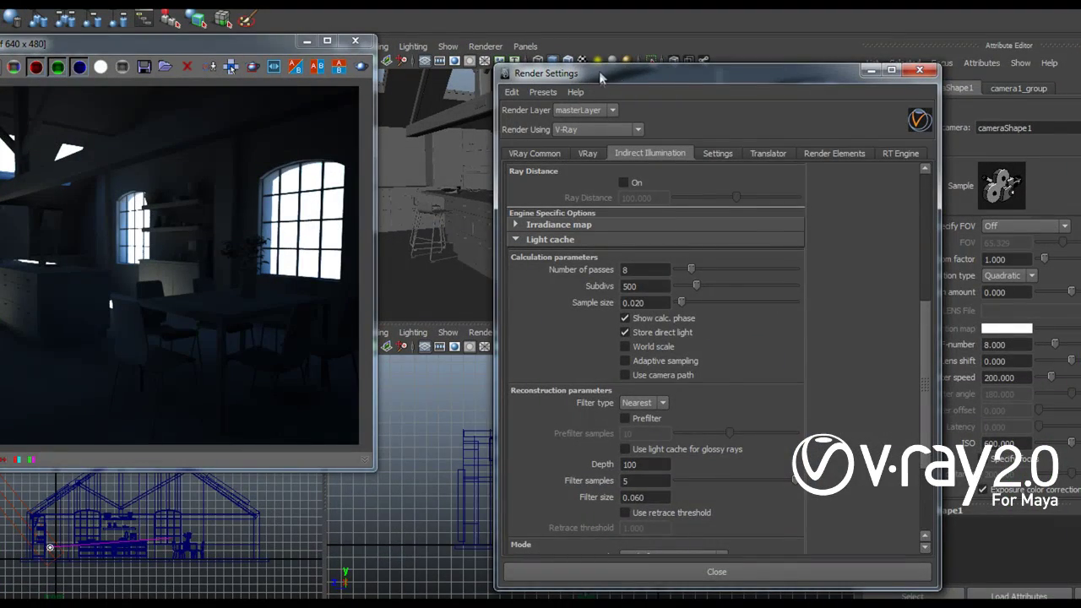
Set colour mapping to HSV exponential with gamma 2.2 and Linear workflow on, then close
{"action": "left_click_drag", "start_coordinate": [599, 71], "coordinate": [645, 54]}
{"action": "left_click", "coordinate": [635, 138]}
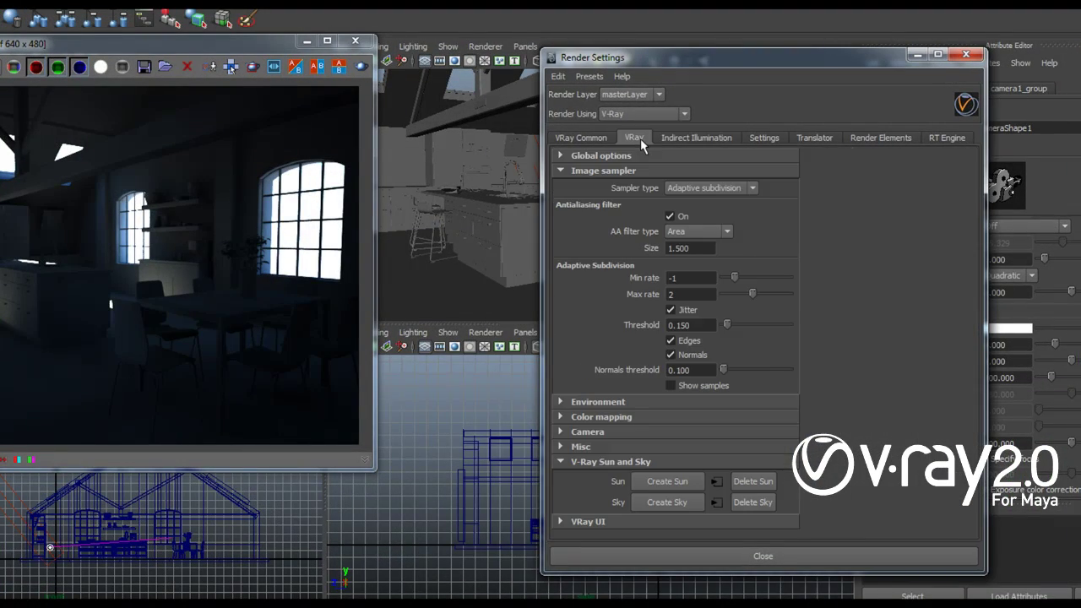
{"action": "left_click", "coordinate": [621, 171]}
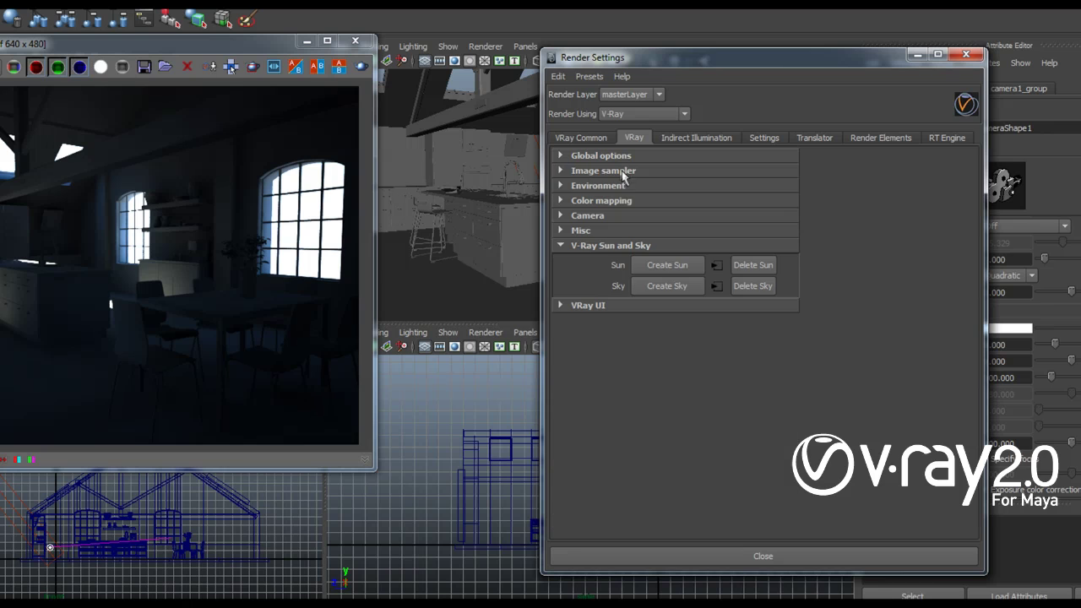
{"action": "left_click", "coordinate": [603, 202]}
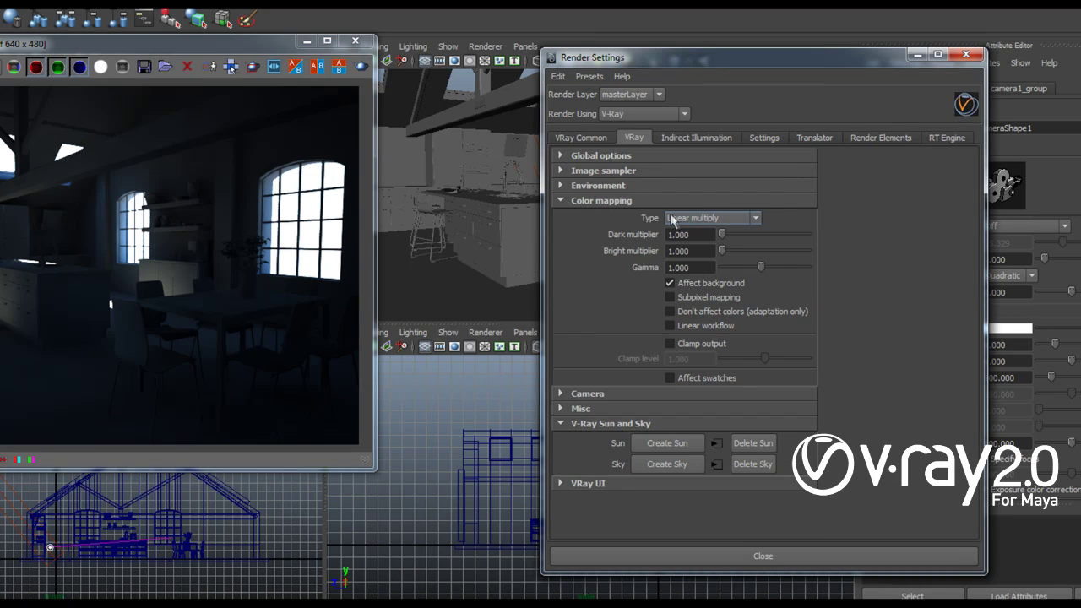
{"action": "left_click", "coordinate": [673, 219]}
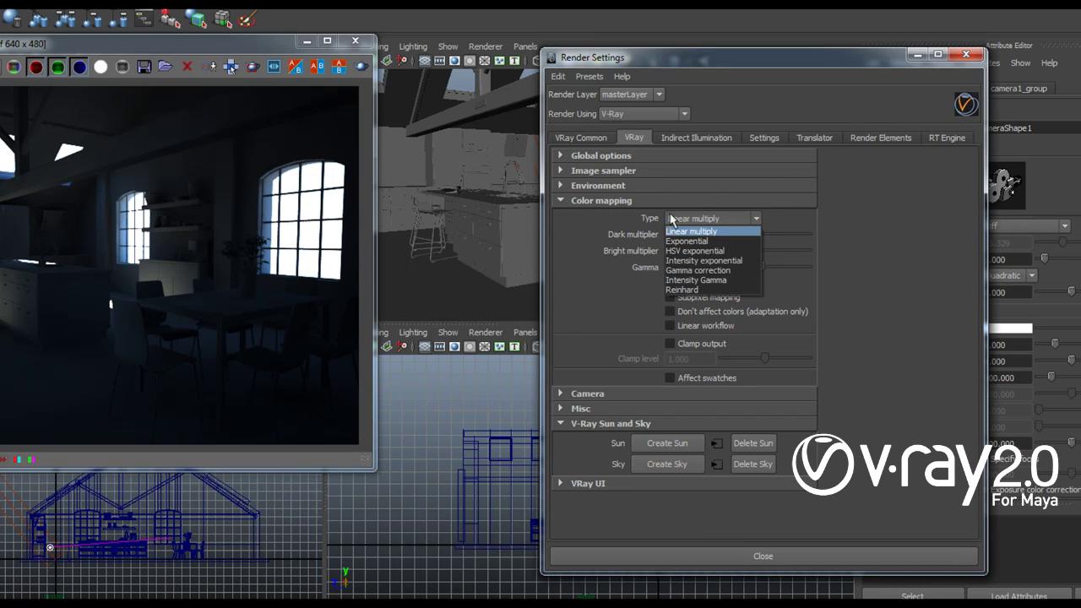
{"action": "left_click", "coordinate": [697, 251]}
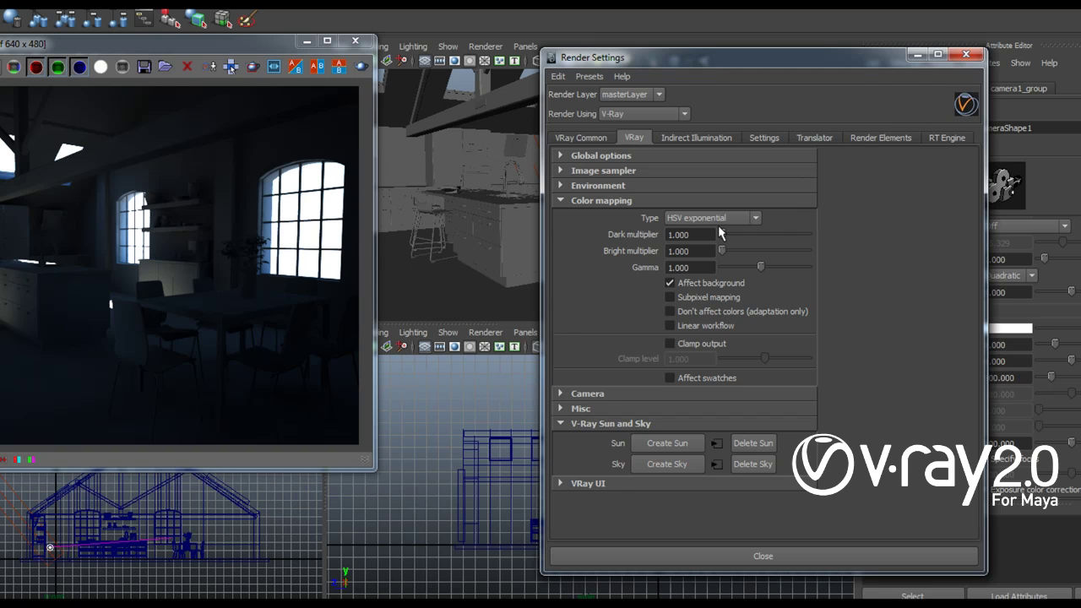
{"action": "right_click", "coordinate": [1, 148]}
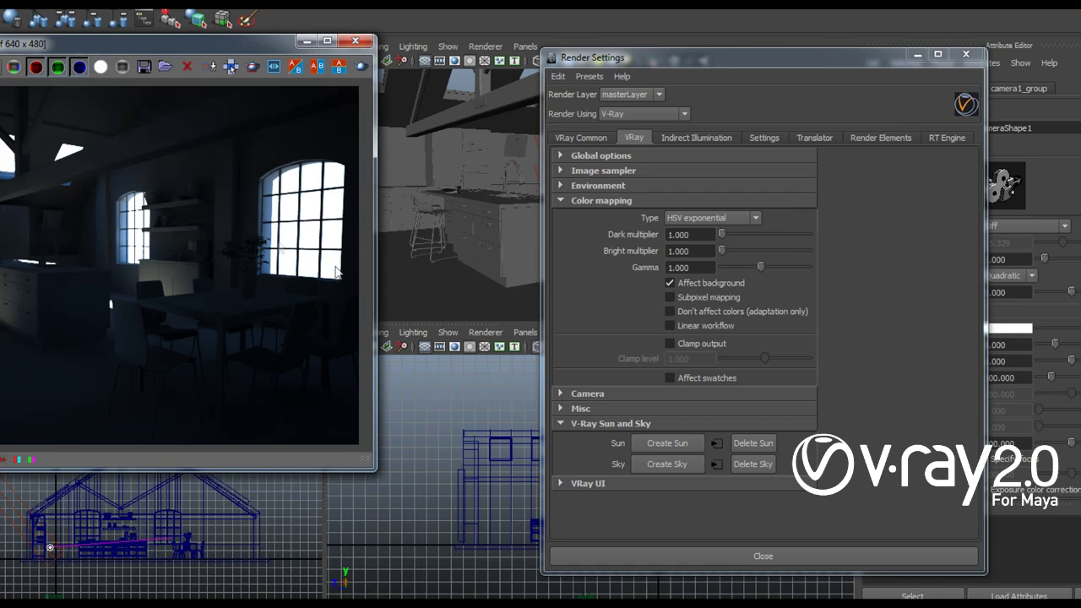
{"action": "left_click", "coordinate": [690, 268]}
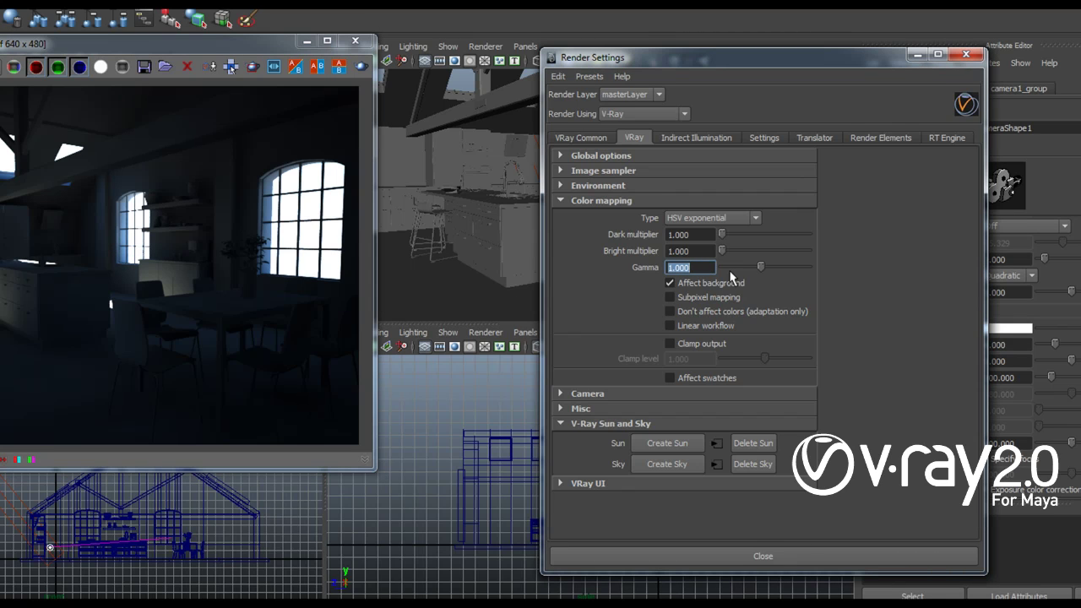
{"action": "type", "text": "2.2"}
{"action": "key", "text": "Return"}
{"action": "left_click", "coordinate": [694, 267]}
{"action": "left_click", "coordinate": [703, 325]}
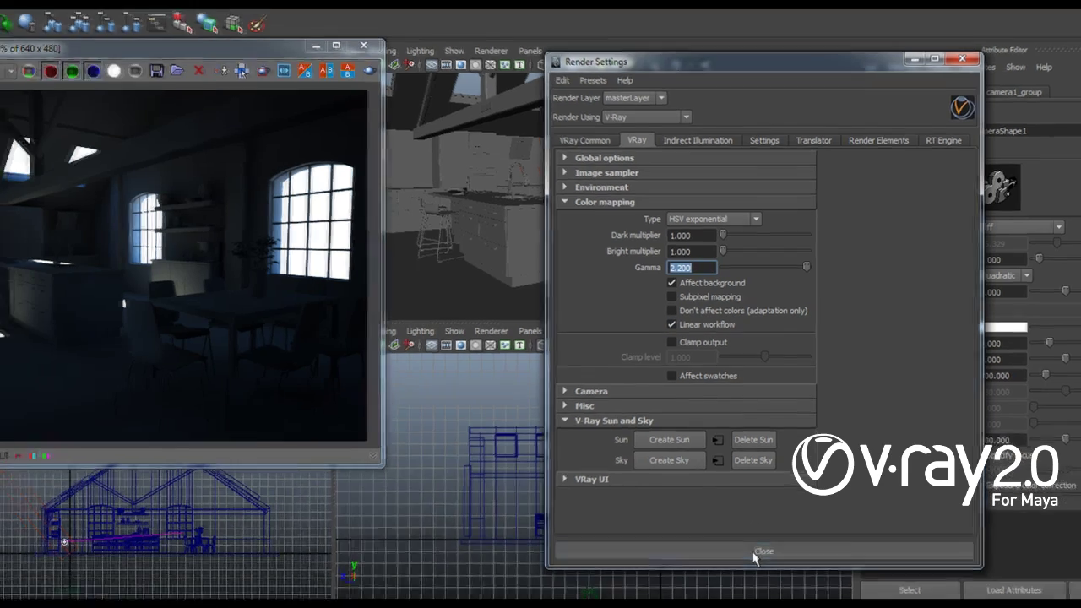
{"action": "left_click", "coordinate": [756, 551]}
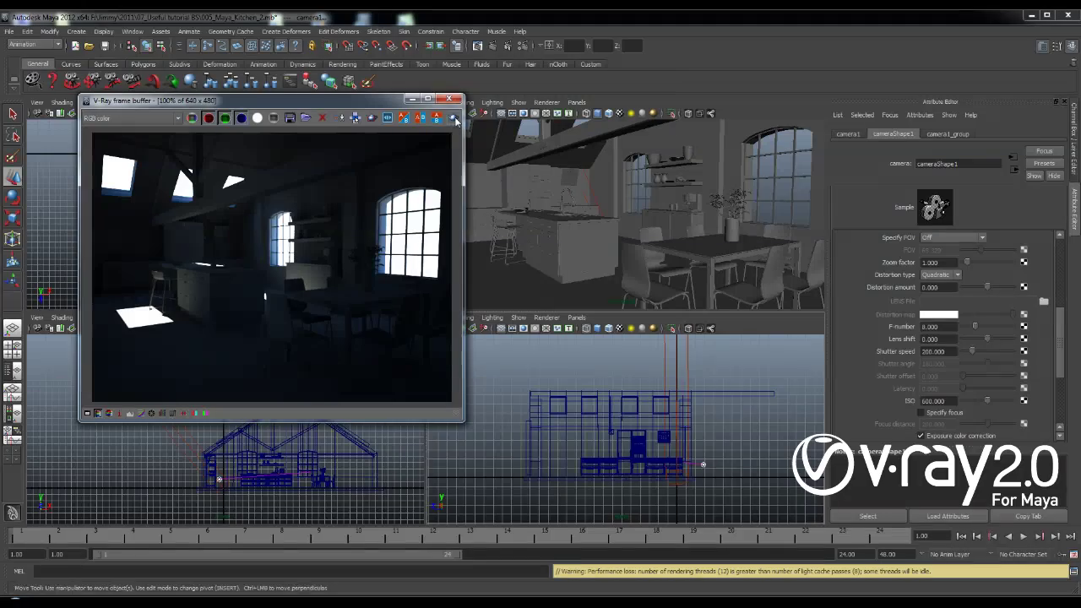
Re-render with the new colour mapping, zoom into the result, and select the V-Ray sun
{"action": "left_click", "coordinate": [454, 119]}
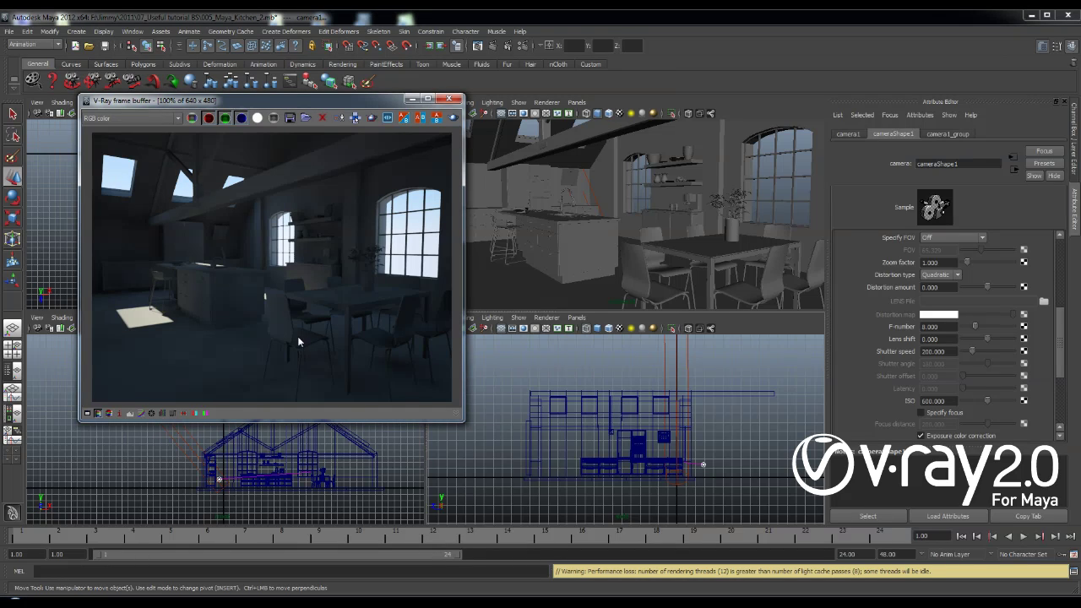
{"action": "left_click_drag", "start_coordinate": [329, 103], "coordinate": [600, 112]}
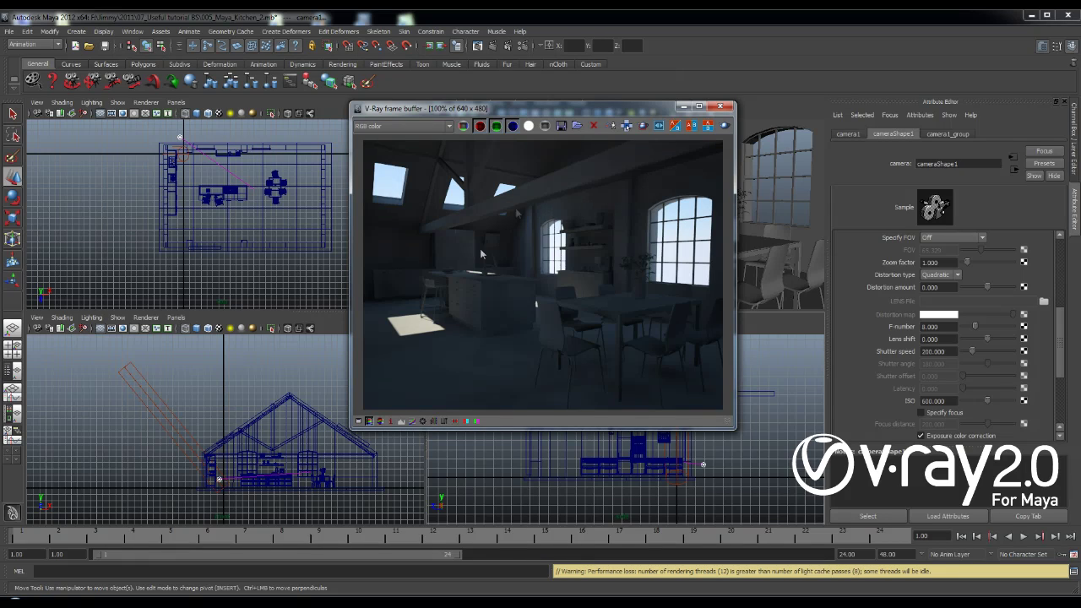
{"action": "scroll", "coordinate": [405, 338], "scroll_direction": "up", "scroll_amount": 1}
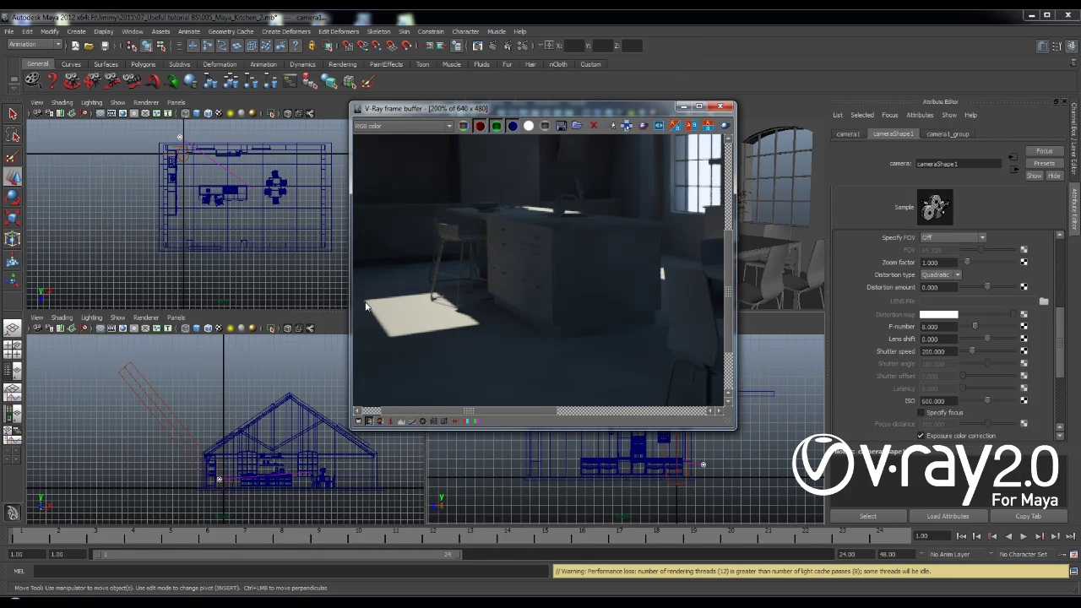
{"action": "middle_click_drag", "start_coordinate": [365, 307], "coordinate": [376, 315]}
{"action": "scroll", "coordinate": [375, 315], "scroll_direction": "down", "scroll_amount": 1}
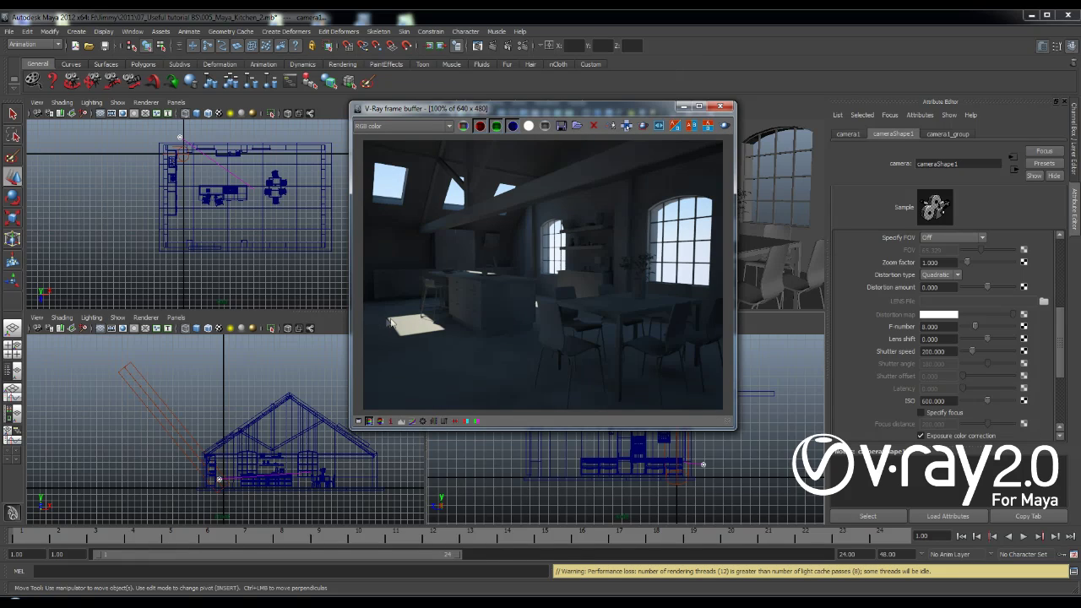
{"action": "left_click", "coordinate": [129, 365]}
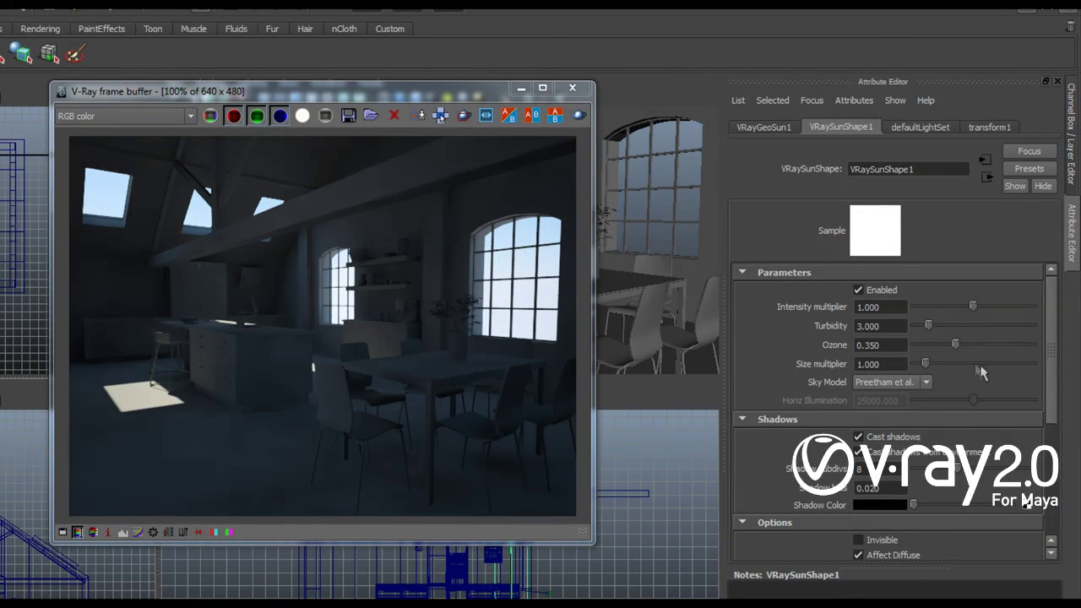
Enlarge the V-Ray sun's size multiplier and re-render the kitchen
{"action": "double_click", "coordinate": [891, 366]}
{"action": "type", "text": "100"}
{"action": "key", "text": "Return"}
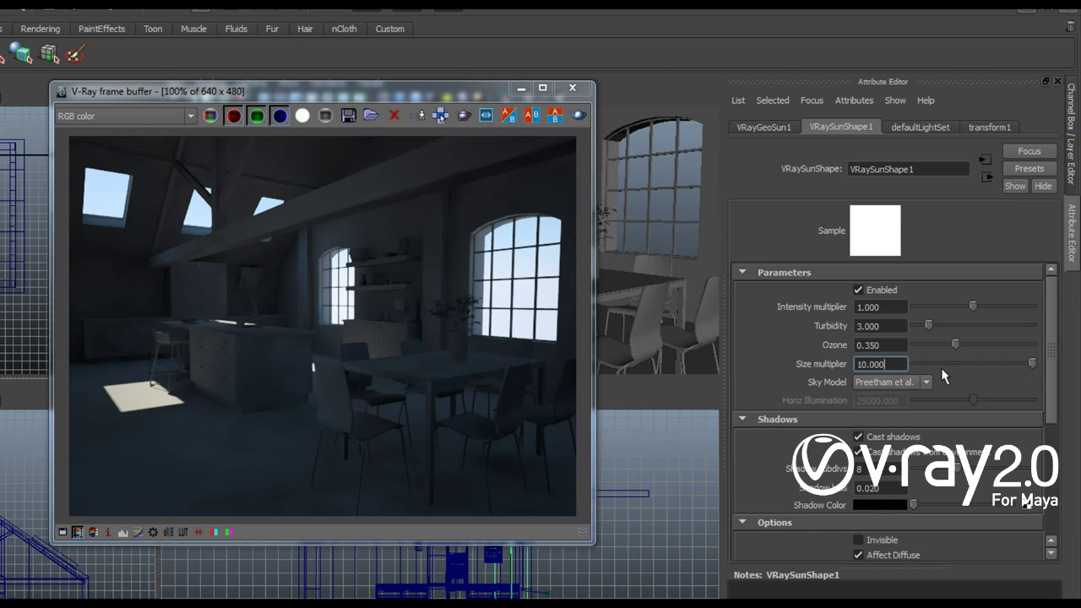
{"action": "left_click", "coordinate": [581, 115]}
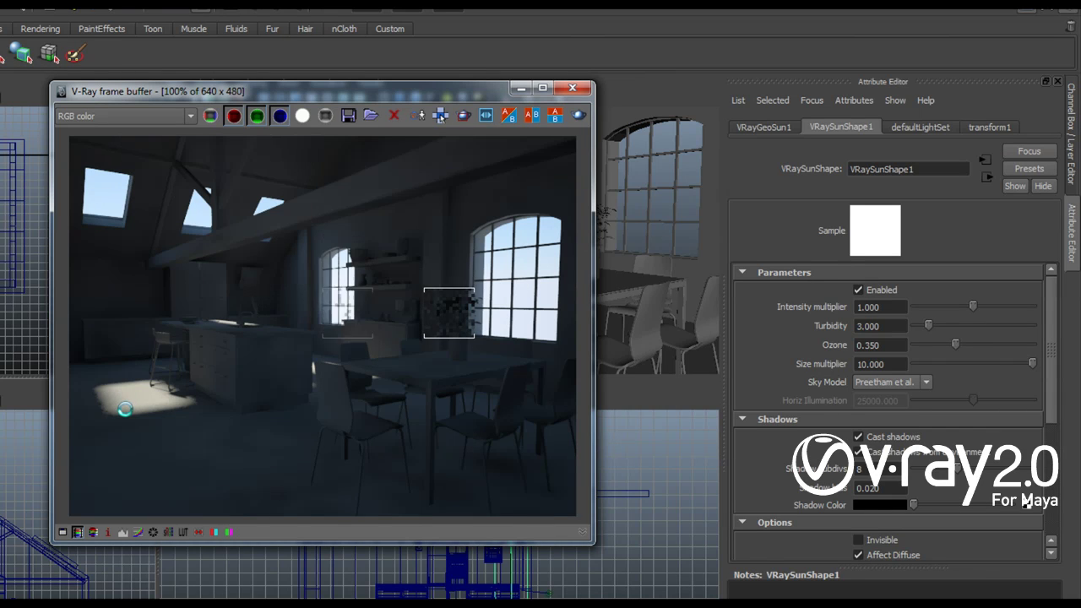
Set the sun size multiplier to 5
{"action": "double_click", "coordinate": [893, 364]}
{"action": "type", "text": "5"}
{"action": "key", "text": "Return"}
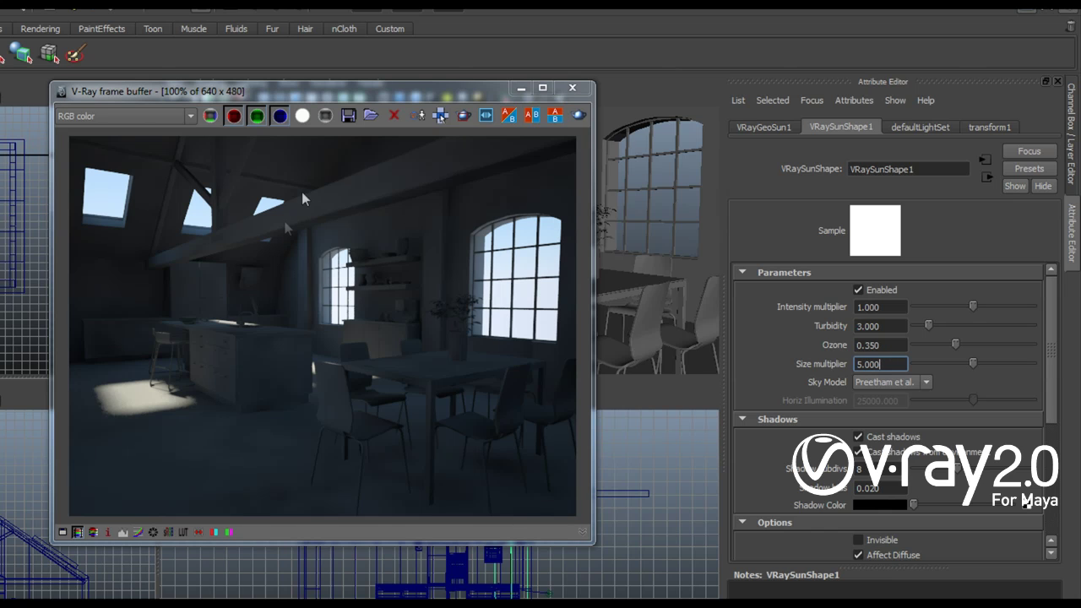
{"action": "left_click_drag", "start_coordinate": [384, 99], "coordinate": [422, 106]}
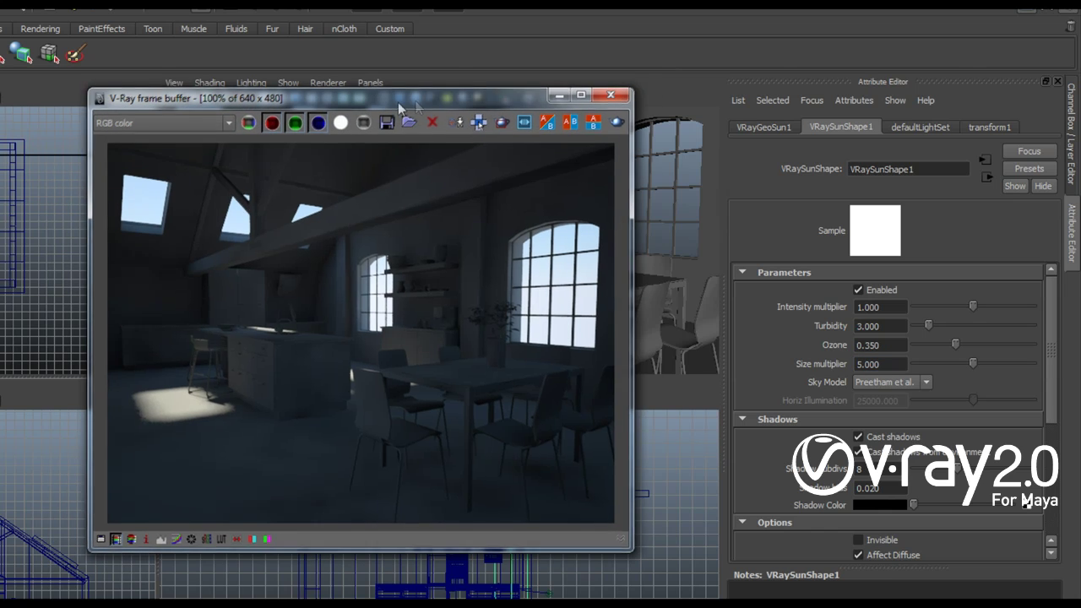
Check the output resolution in Render Settings' common settings
{"action": "left_click", "coordinate": [297, 13]}
{"action": "left_click", "coordinate": [430, 180]}
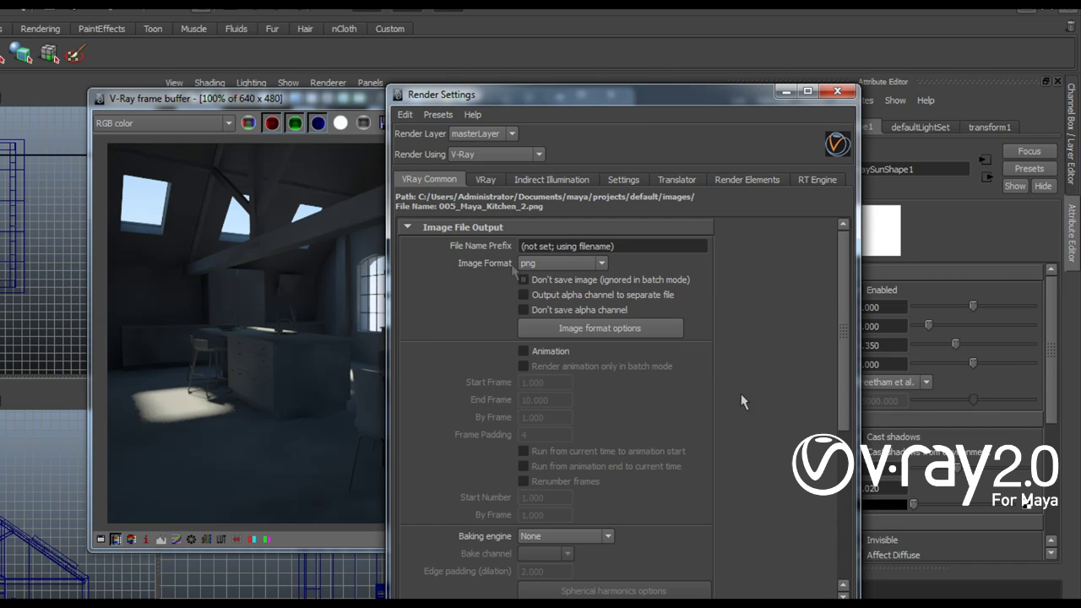
{"action": "scroll", "coordinate": [760, 439], "scroll_direction": "down", "scroll_amount": 6}
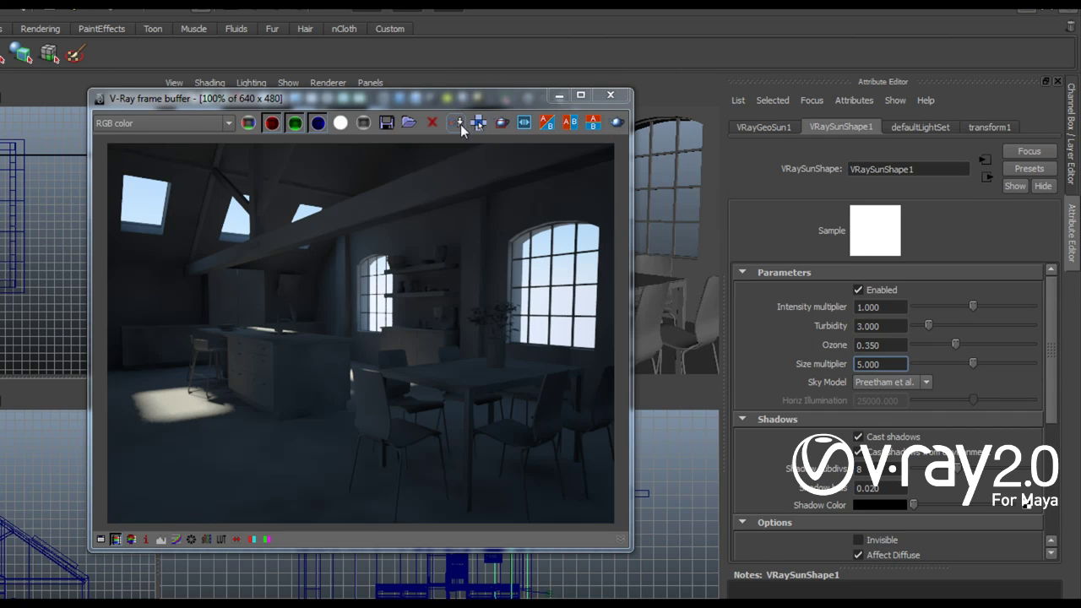
Enable region render in the frame buffer and box the sunlit floor
{"action": "left_click", "coordinate": [503, 124]}
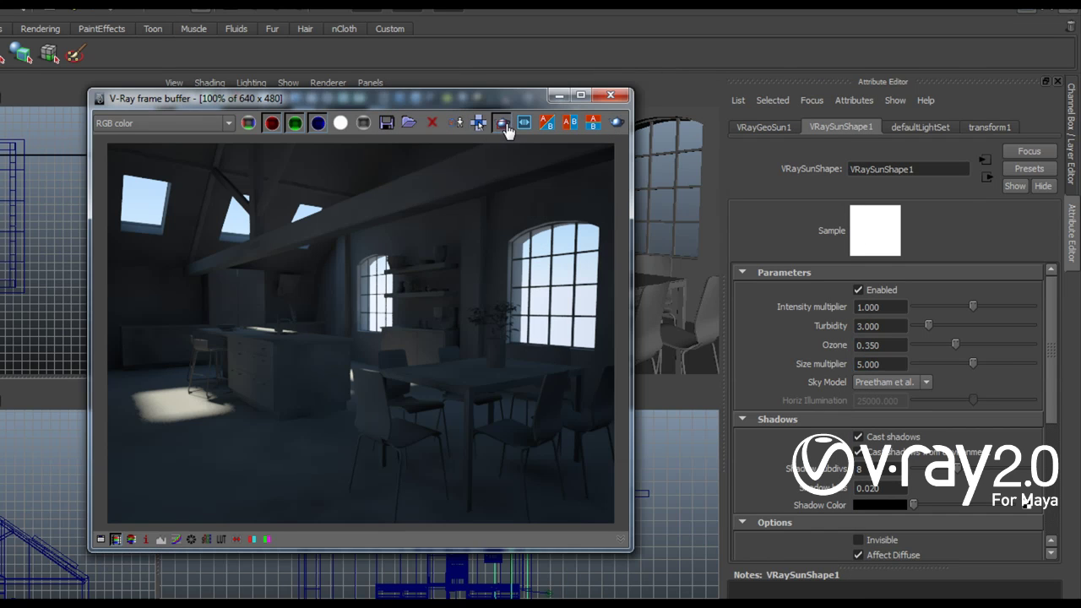
{"action": "left_click_drag", "start_coordinate": [311, 320], "coordinate": [110, 480]}
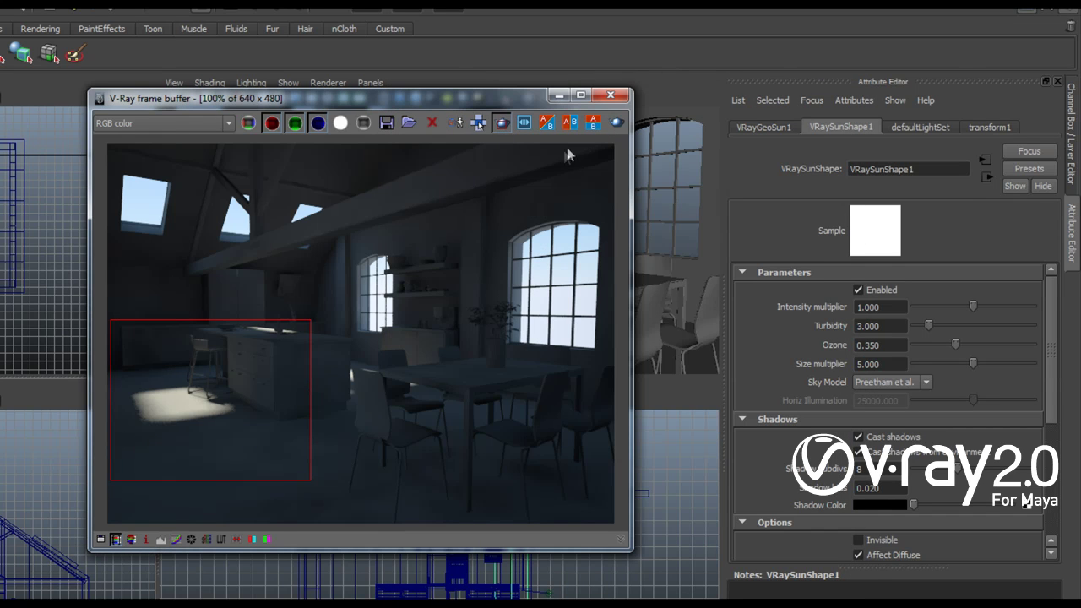
{"action": "left_click", "coordinate": [617, 122]}
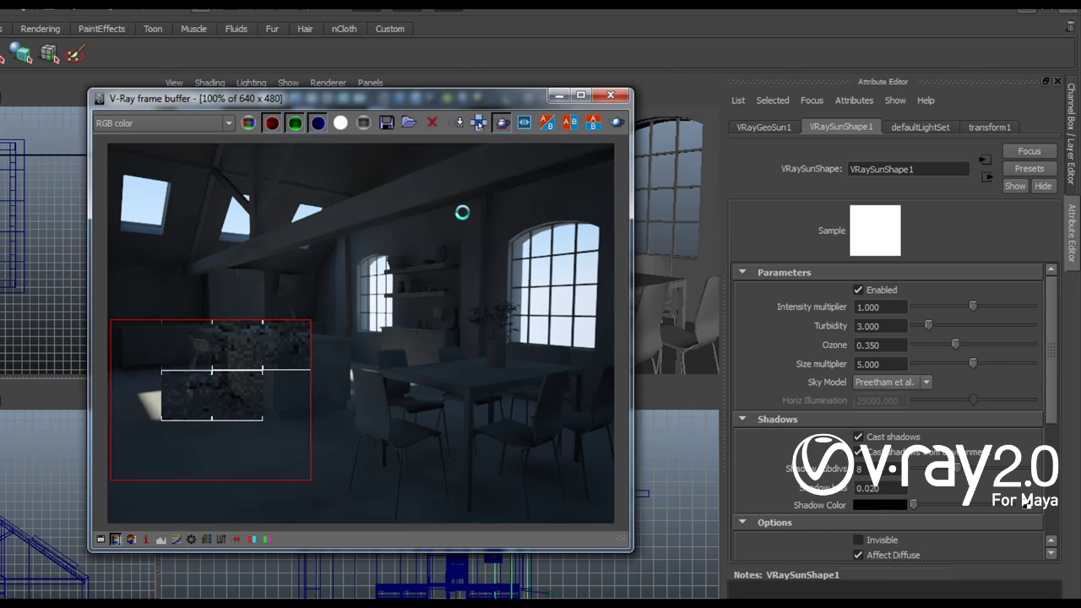
Set the sun's size multiplier to 2 and re-render the floor region
{"action": "left_click", "coordinate": [871, 326]}
{"action": "double_click", "coordinate": [871, 326]}
{"action": "type", "text": "2"}
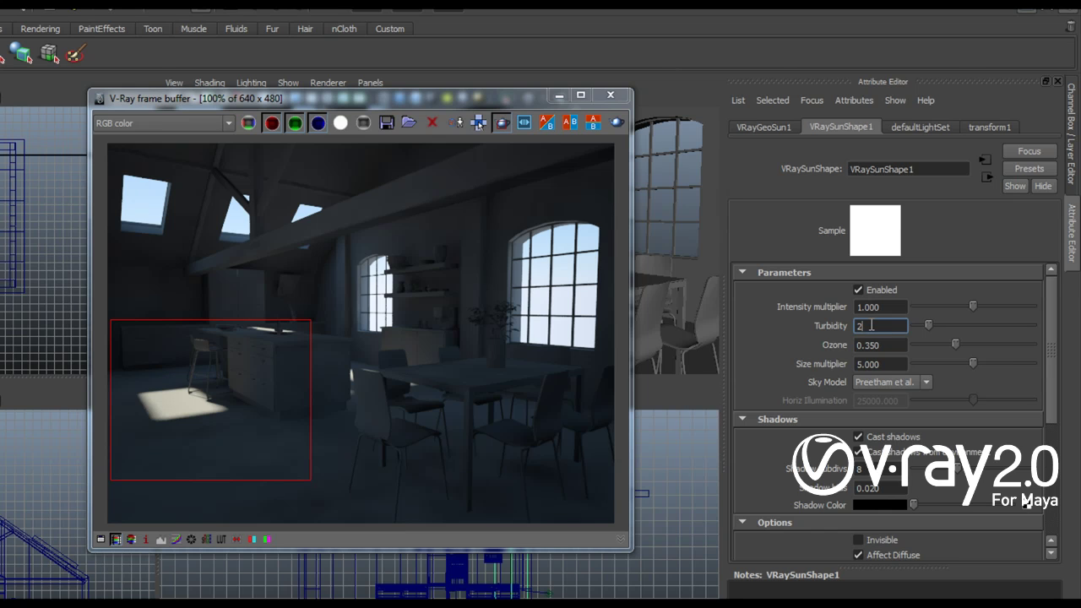
{"action": "double_click", "coordinate": [877, 363]}
{"action": "type", "text": "2"}
{"action": "key", "text": "Return"}
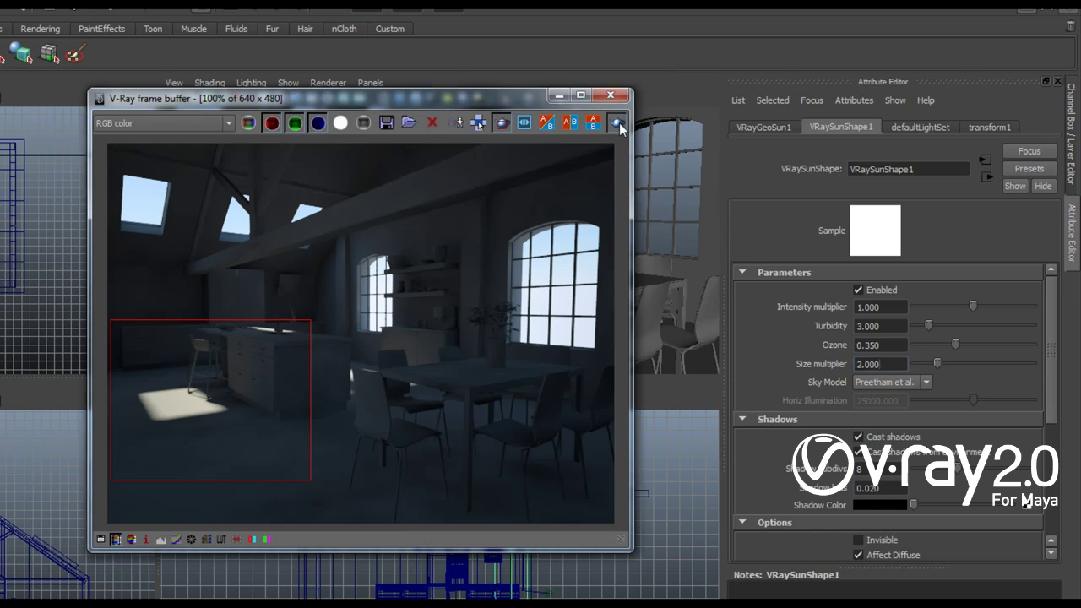
{"action": "left_click", "coordinate": [618, 122]}
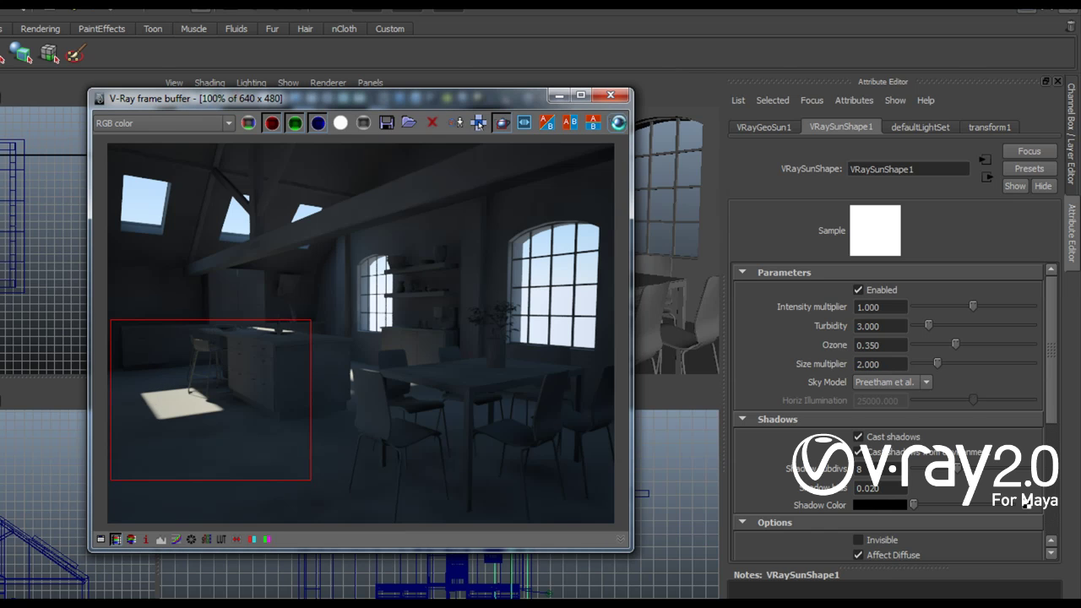
{"action": "scroll", "coordinate": [241, 366], "scroll_direction": "up", "scroll_amount": 1}
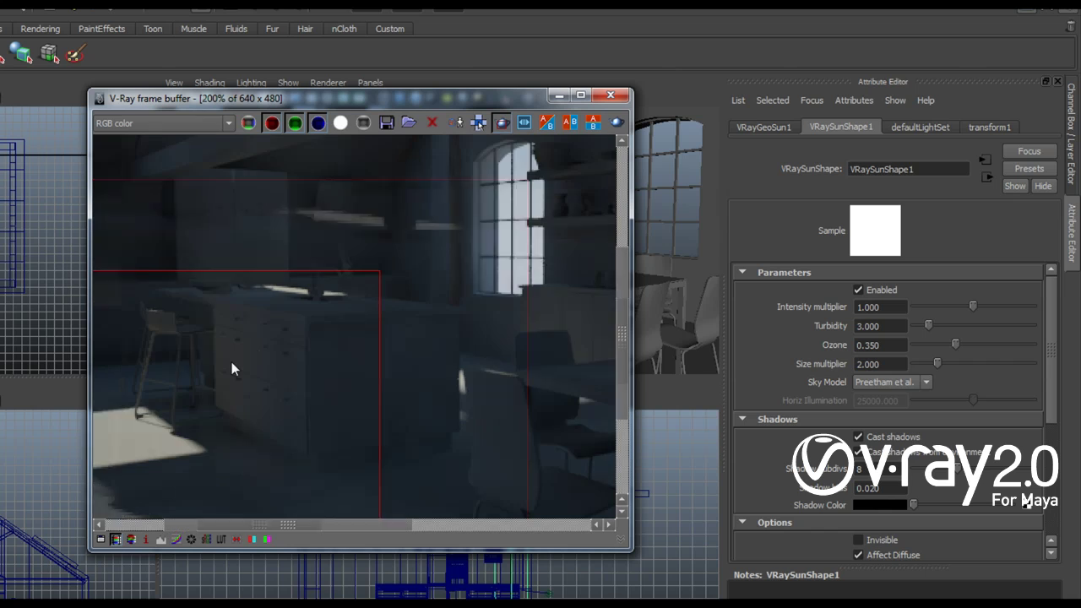
{"action": "scroll", "coordinate": [301, 334], "scroll_direction": "down", "scroll_amount": 1}
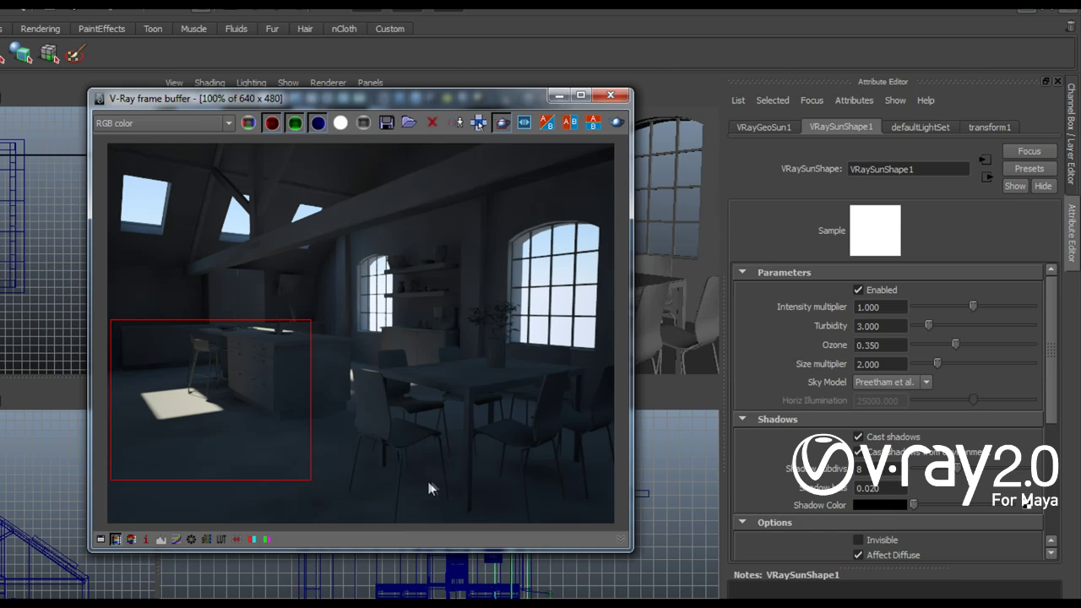
Minimize the frame buffer and switch the top viewport panel to persp
{"action": "left_click", "coordinate": [559, 96]}
{"action": "left_click", "coordinate": [370, 82]}
{"action": "mouse_move", "coordinate": [410, 103]}
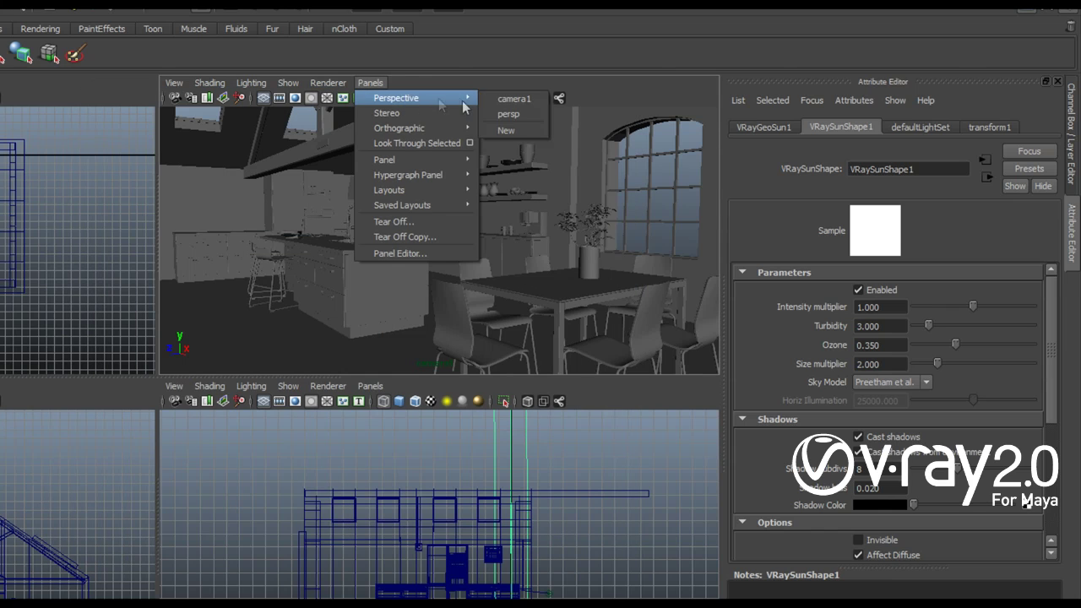
{"action": "left_click", "coordinate": [508, 113]}
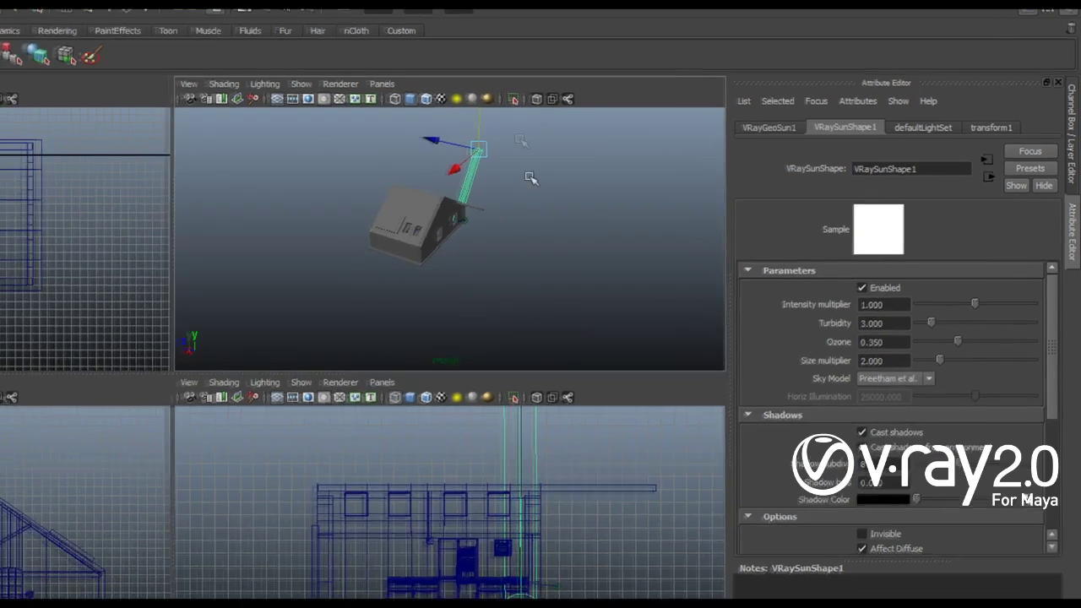
{"action": "scroll", "coordinate": [479, 229], "scroll_direction": "up", "scroll_amount": 5}
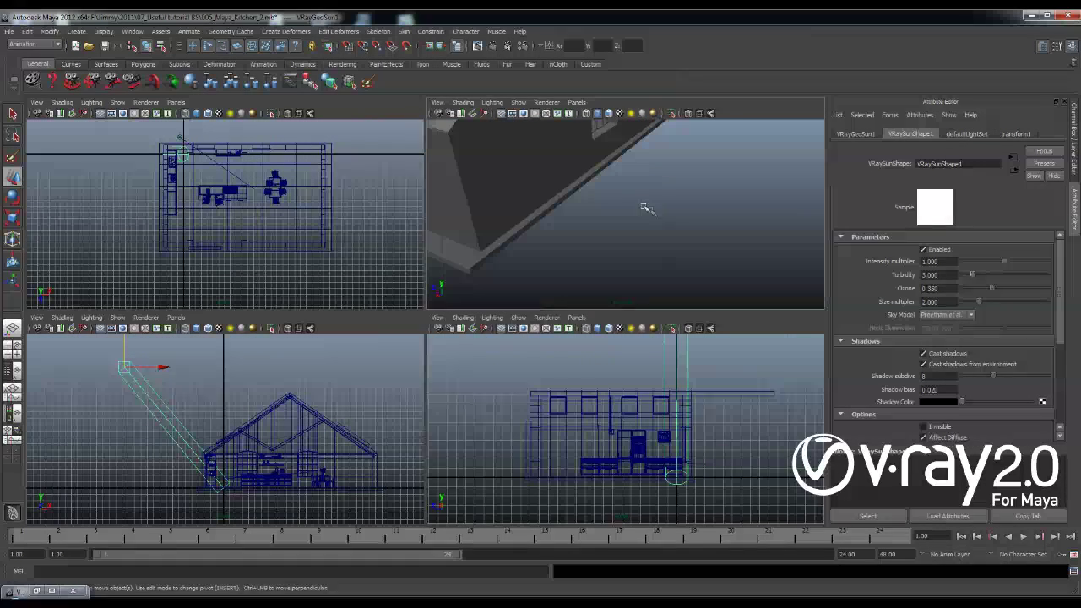
Deselect the sun and maximize persp to a three-quarter view of the house exterior
{"action": "left_click", "coordinate": [682, 191]}
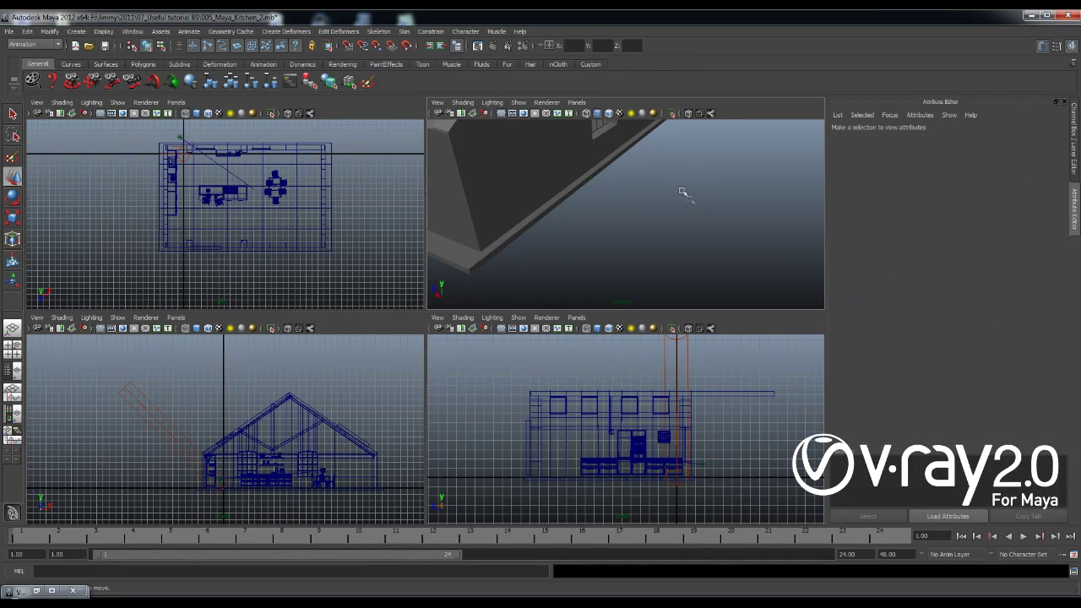
{"action": "left_click_drag", "start_coordinate": [682, 191], "coordinate": [670, 235], "text": "alt"}
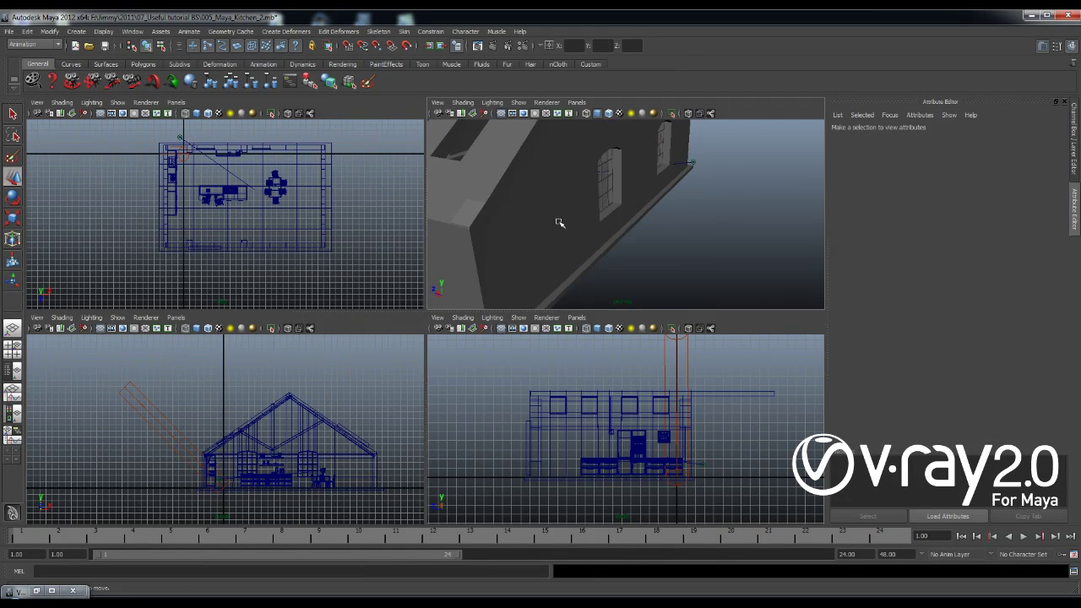
{"action": "key", "text": "space"}
{"action": "scroll", "coordinate": [513, 236], "scroll_direction": "down", "scroll_amount": 6}
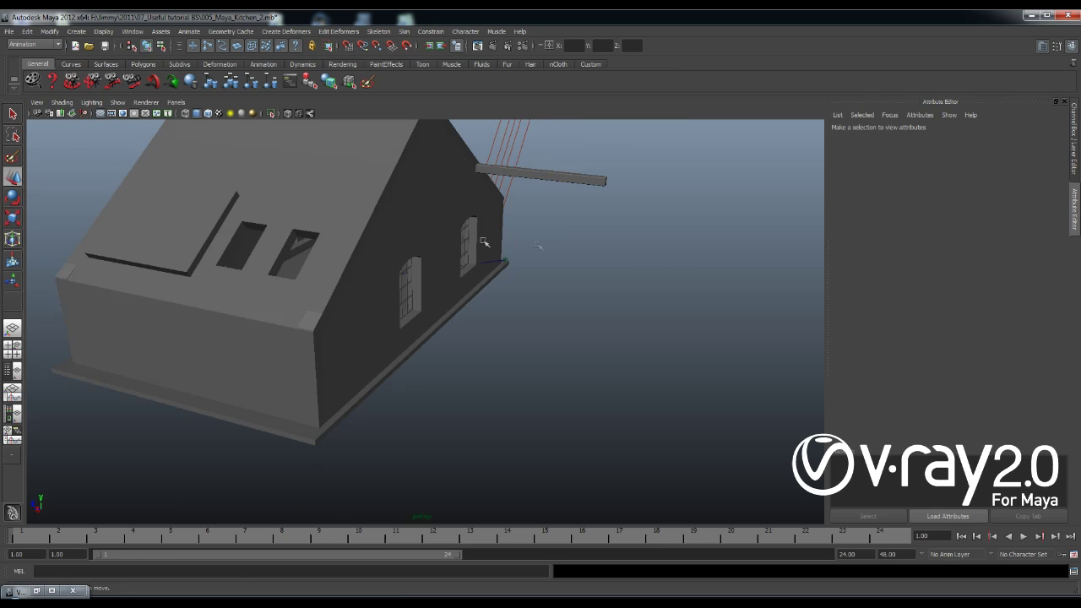
{"action": "scroll", "coordinate": [441, 242], "scroll_direction": "down", "scroll_amount": 2}
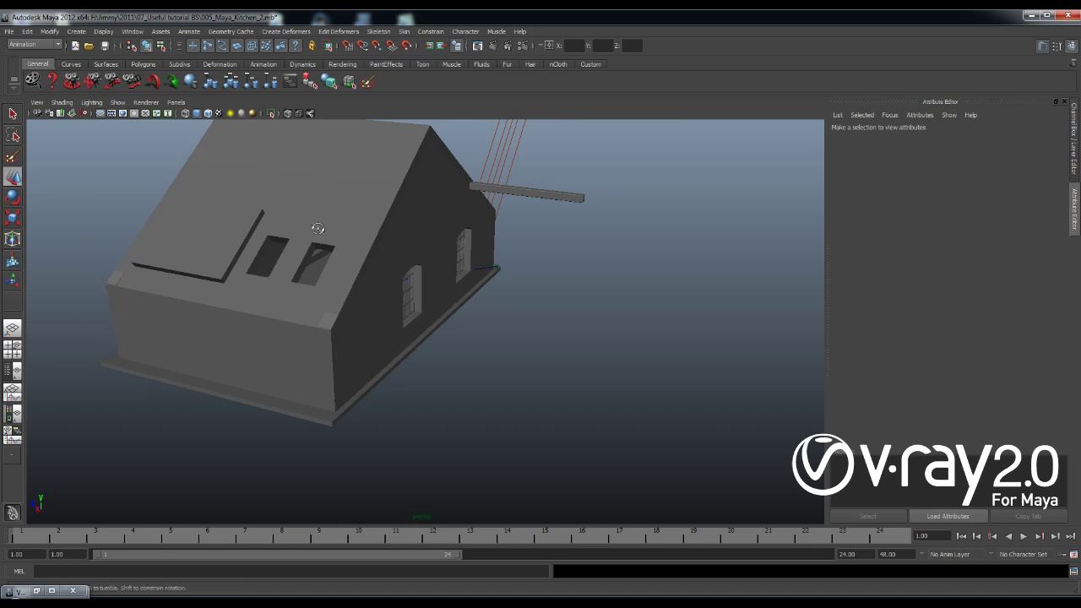
{"action": "key", "text": "["}
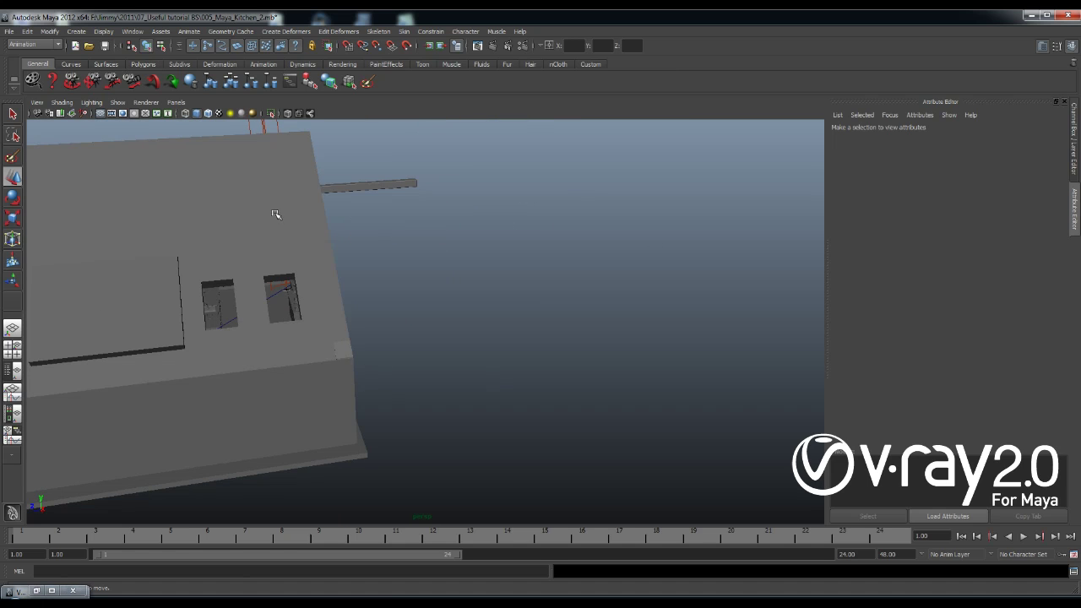
{"action": "left_click_drag", "start_coordinate": [277, 216], "coordinate": [461, 238], "text": "alt"}
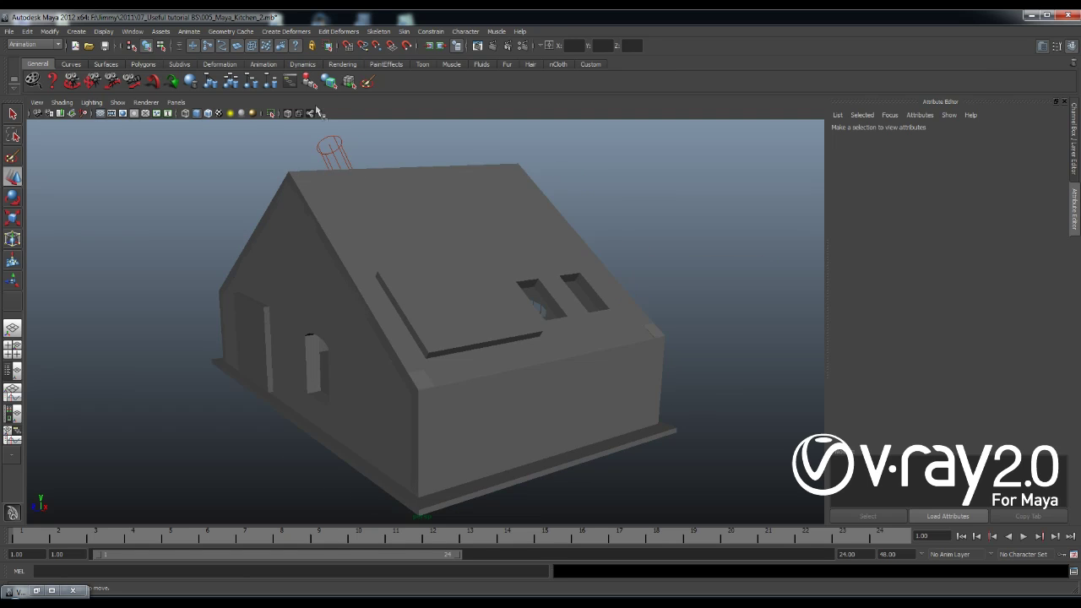
{"action": "left_click", "coordinate": [176, 103]}
Check camera1's kitchen view, return to persp, and show the Channel Box
{"action": "mouse_move", "coordinate": [211, 113]}
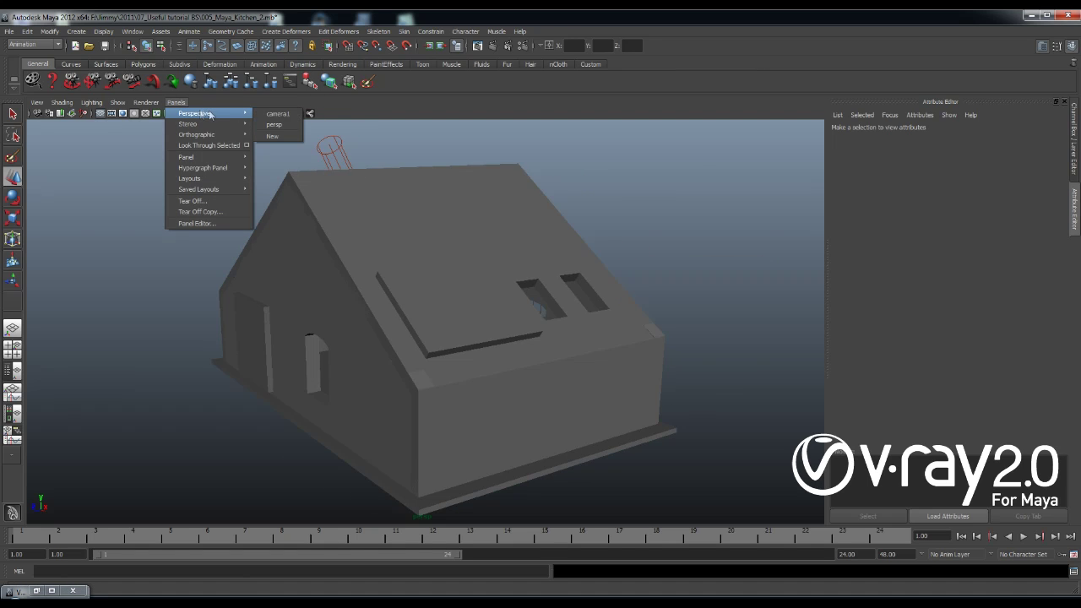
{"action": "left_click", "coordinate": [272, 114]}
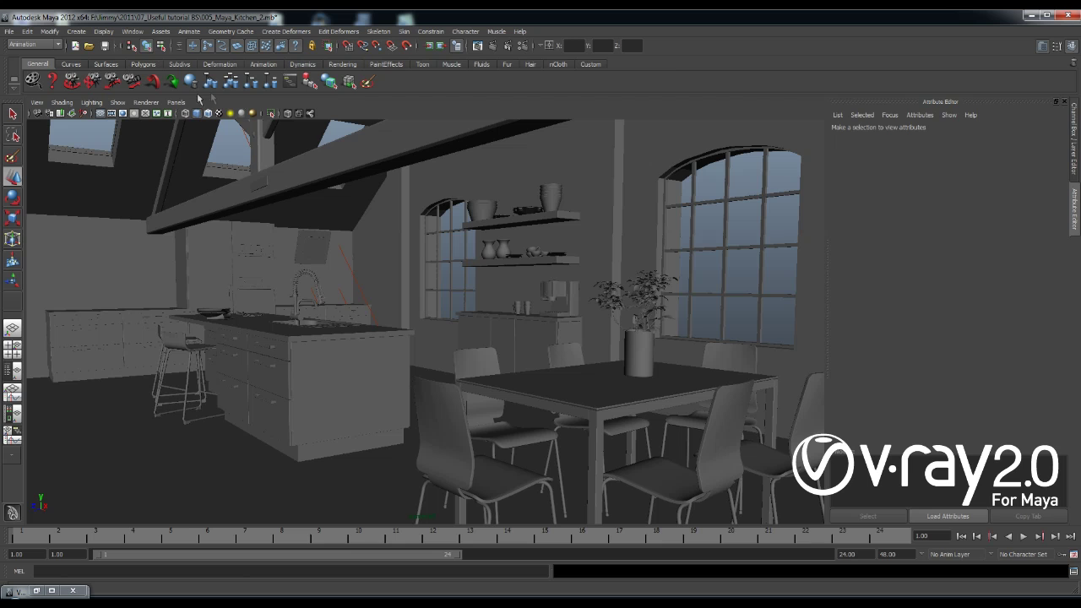
{"action": "left_click", "coordinate": [175, 102]}
{"action": "mouse_move", "coordinate": [211, 124]}
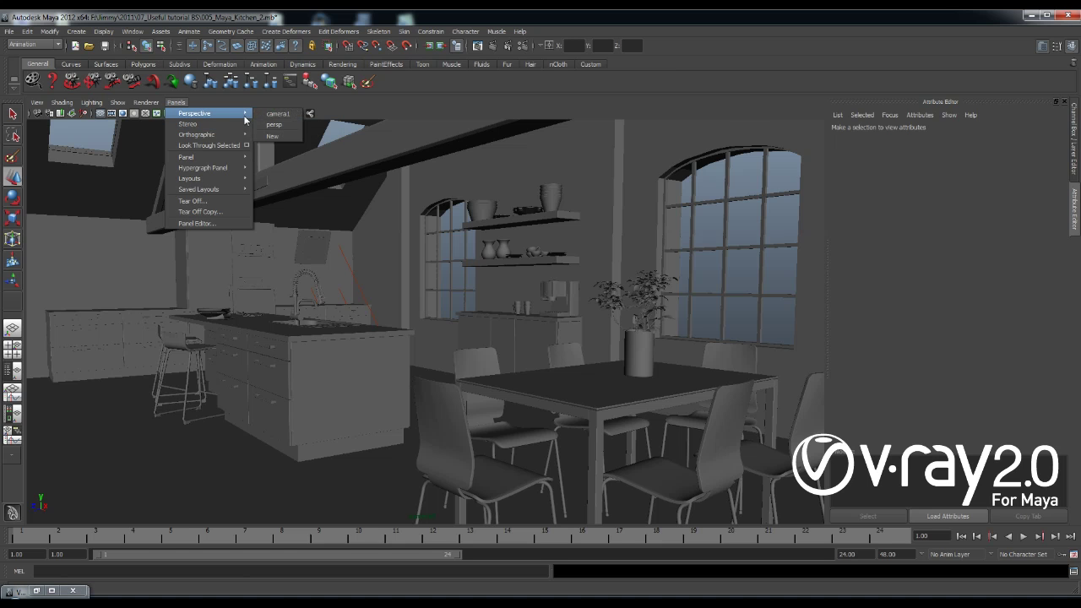
{"action": "left_click", "coordinate": [271, 124]}
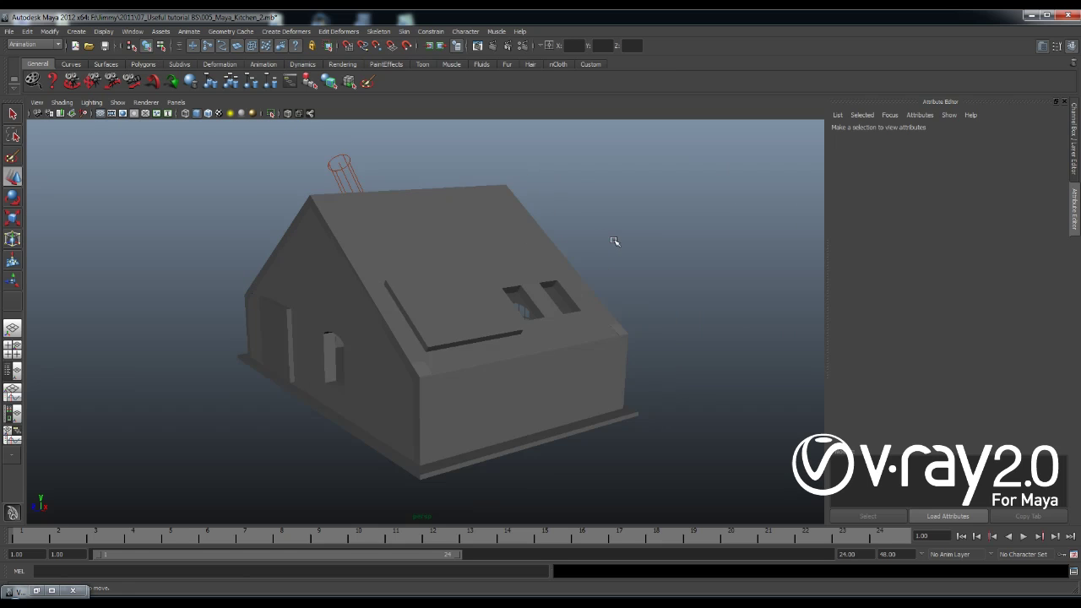
{"action": "left_click", "coordinate": [1076, 131]}
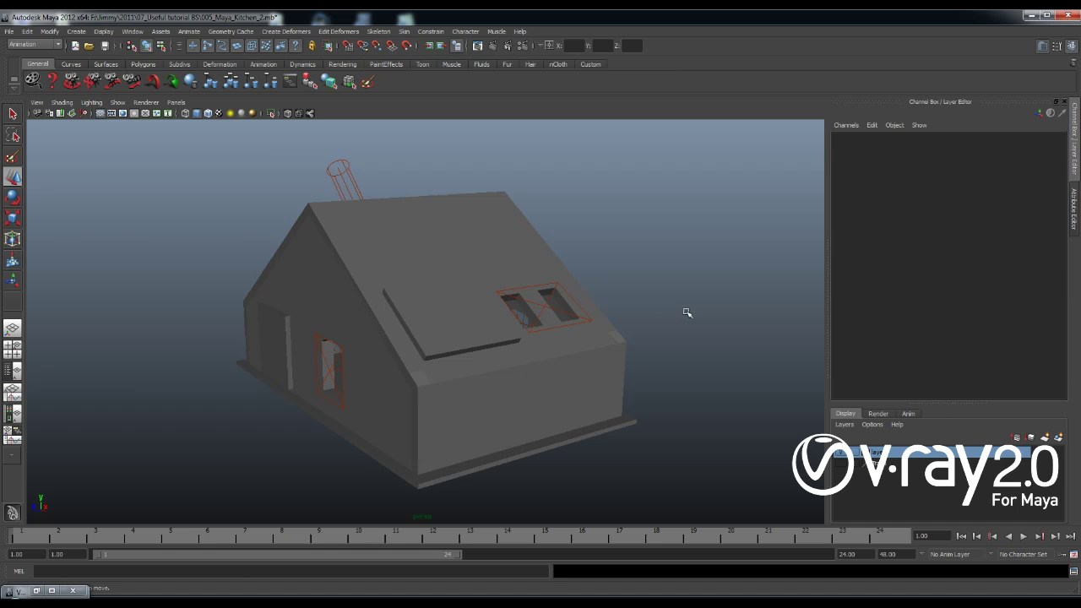
Zoom in across the roof window openings and select VRayLightRect6
{"action": "left_click_drag", "start_coordinate": [687, 312], "coordinate": [528, 323], "text": "alt"}
{"action": "scroll", "coordinate": [528, 324], "scroll_direction": "up", "scroll_amount": 3}
{"action": "left_click_drag", "start_coordinate": [579, 357], "coordinate": [537, 338], "text": "alt"}
{"action": "scroll", "coordinate": [535, 338], "scroll_direction": "up", "scroll_amount": 2}
{"action": "left_click", "coordinate": [506, 313]}
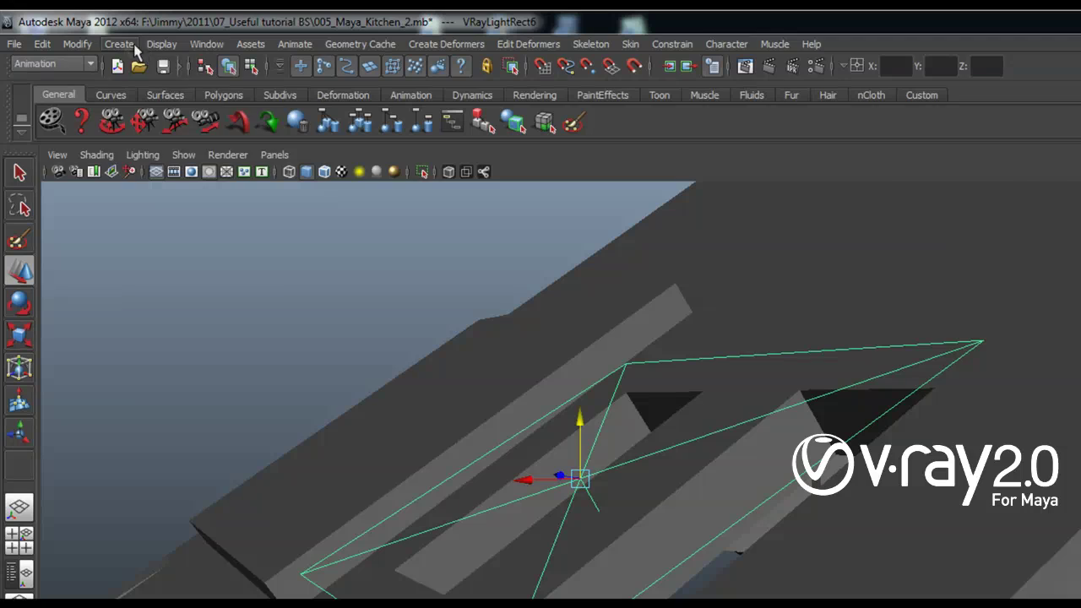
Create a V-Ray rect light and show its attributes
{"action": "left_click", "coordinate": [131, 46]}
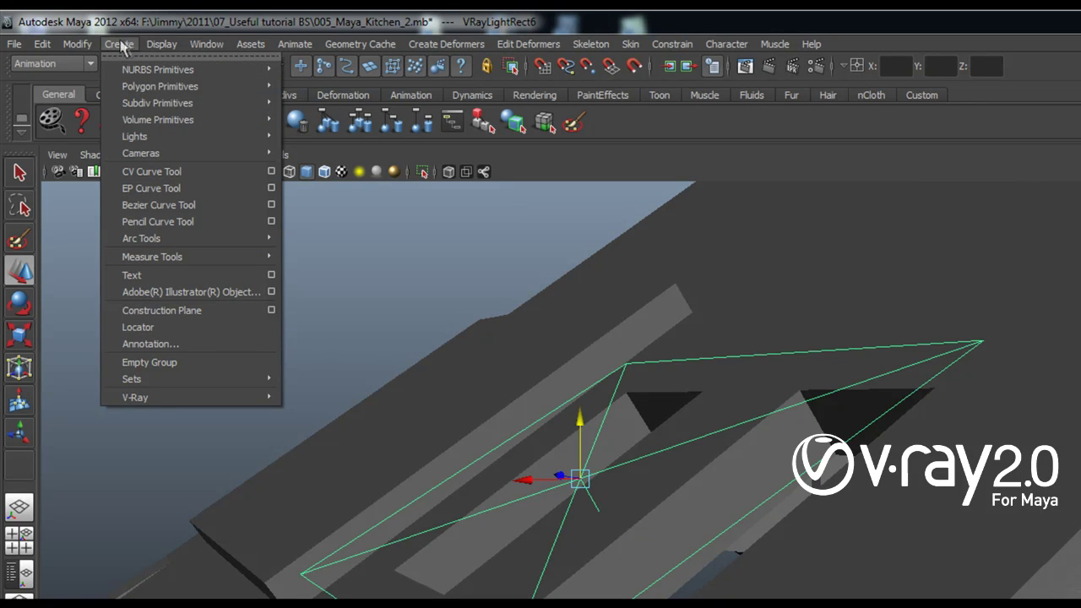
{"action": "mouse_move", "coordinate": [161, 143]}
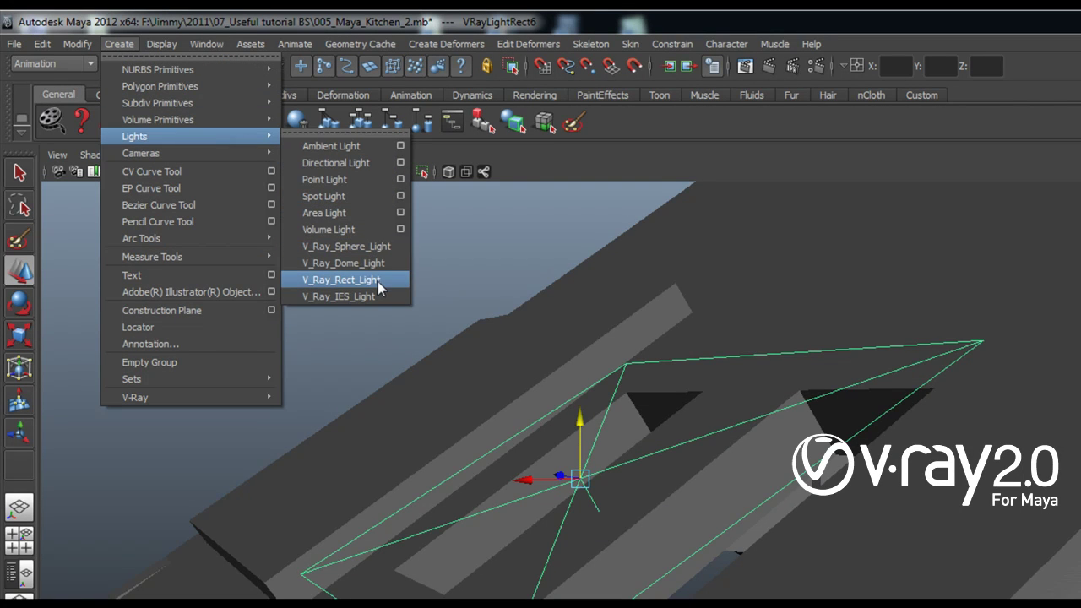
{"action": "left_click", "coordinate": [383, 287]}
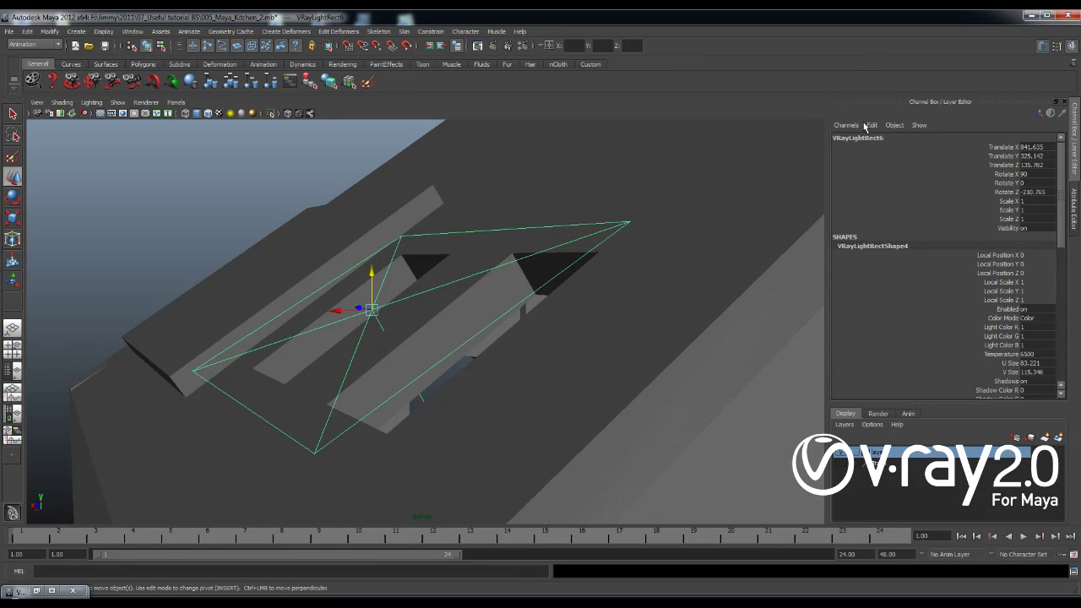
{"action": "left_click", "coordinate": [1075, 211]}
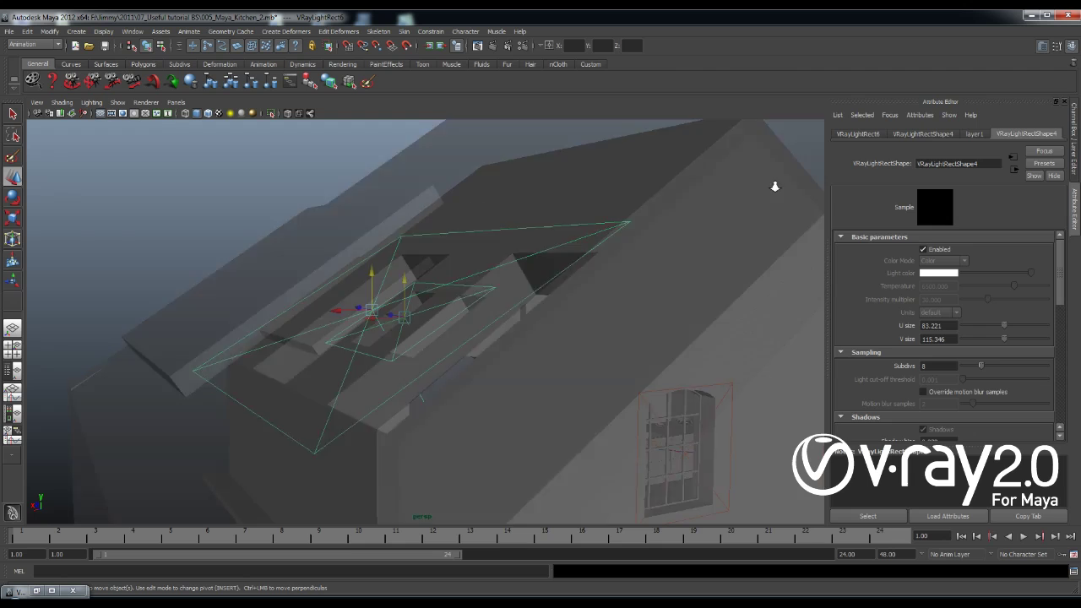
Inspect the window rect light and the Sealing_Geo house mesh around the house
{"action": "right_click_drag", "start_coordinate": [774, 186], "coordinate": [718, 244], "text": "alt"}
{"action": "right_click_drag", "start_coordinate": [564, 324], "coordinate": [564, 309], "text": "alt"}
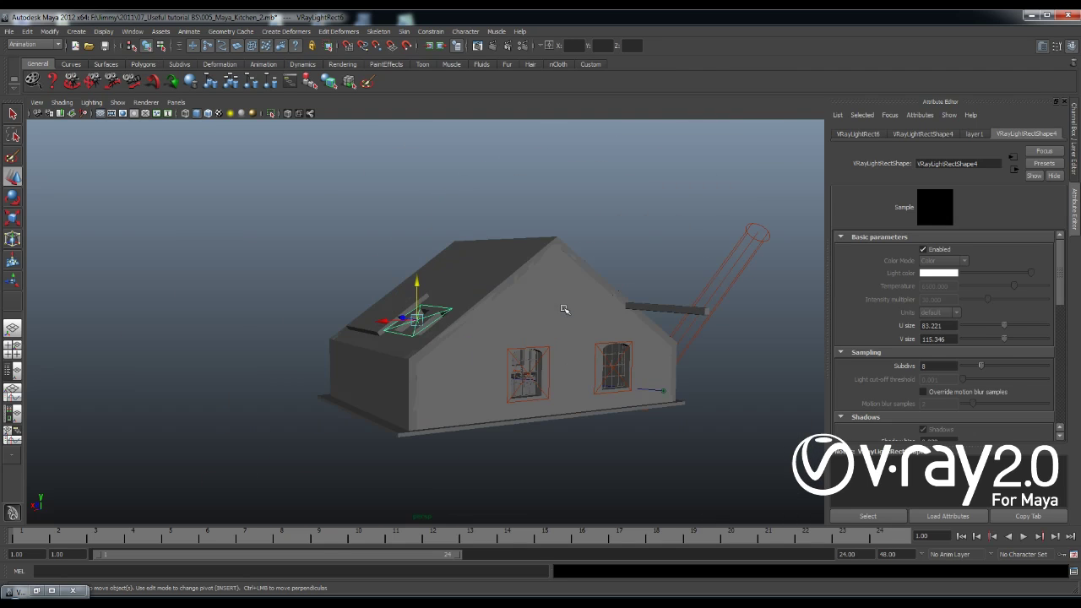
{"action": "left_click", "coordinate": [549, 348]}
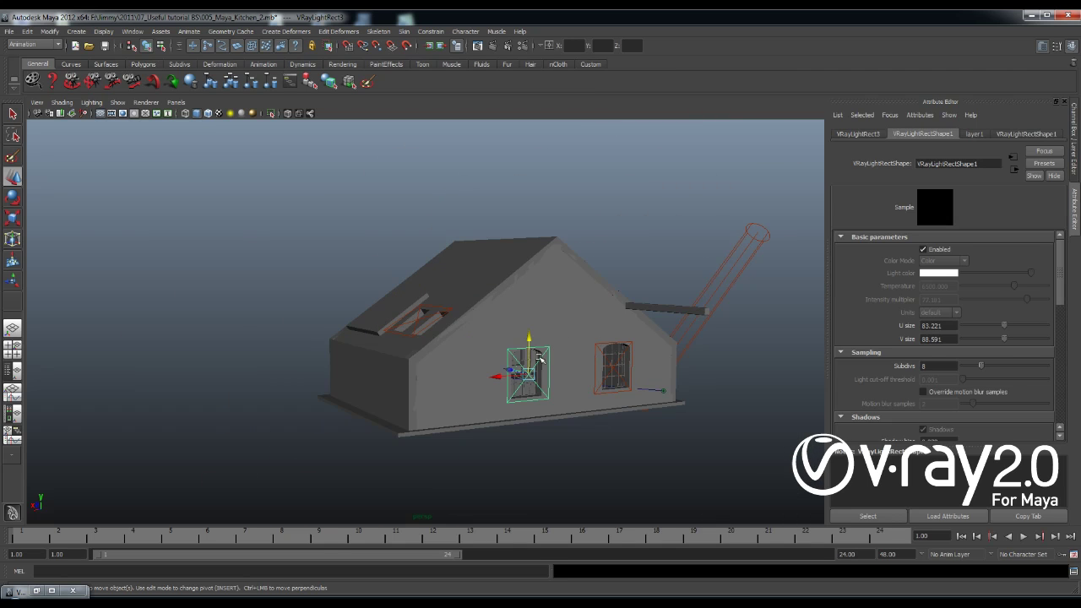
{"action": "scroll", "coordinate": [539, 359], "scroll_direction": "up", "scroll_amount": 2}
{"action": "left_click", "coordinate": [451, 307]}
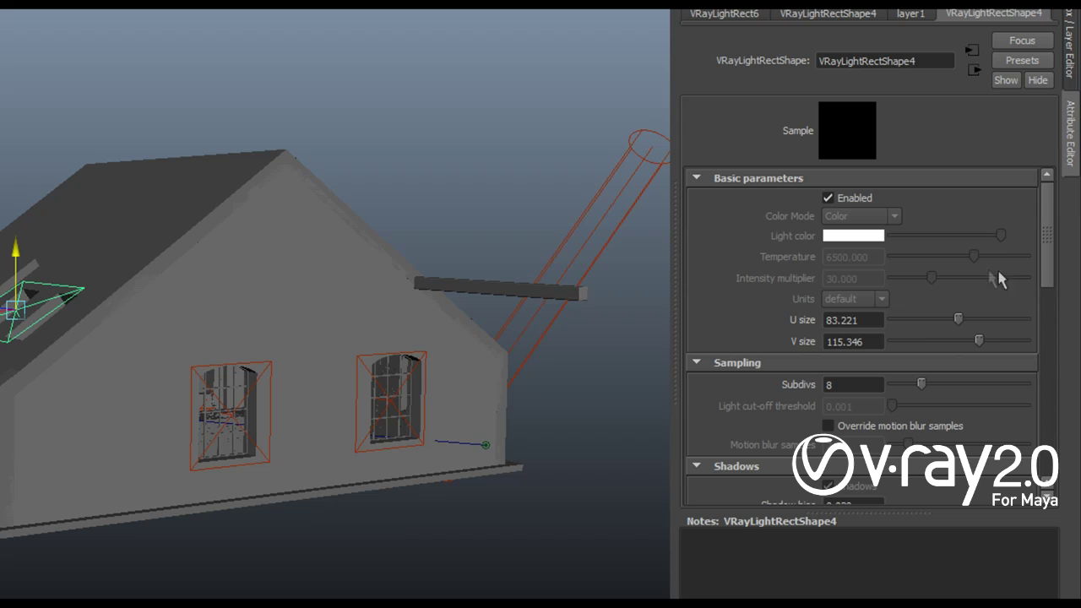
Enable Skylight Portal on the roof light and confirm it on both window rect lights
{"action": "left_click_drag", "start_coordinate": [1047, 252], "coordinate": [1049, 403]}
{"action": "left_click", "coordinate": [848, 287]}
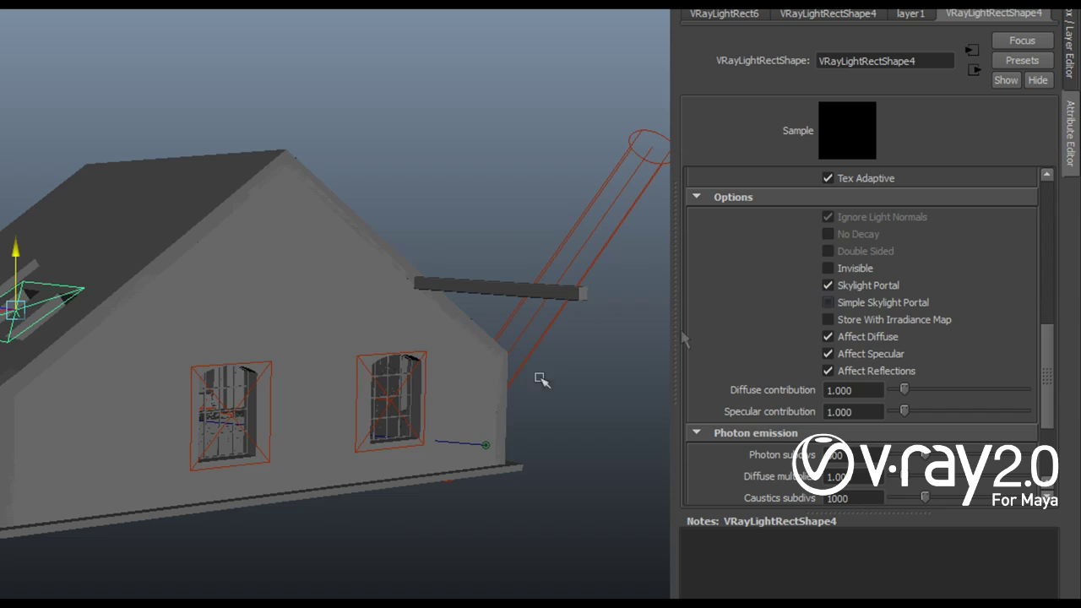
{"action": "left_click", "coordinate": [253, 384]}
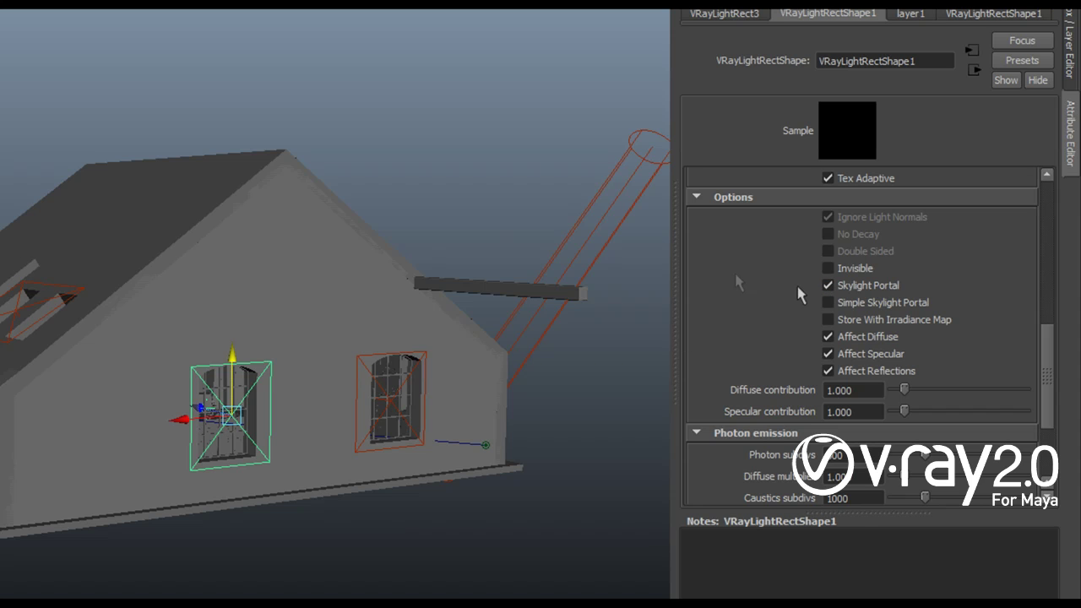
{"action": "left_click", "coordinate": [553, 429]}
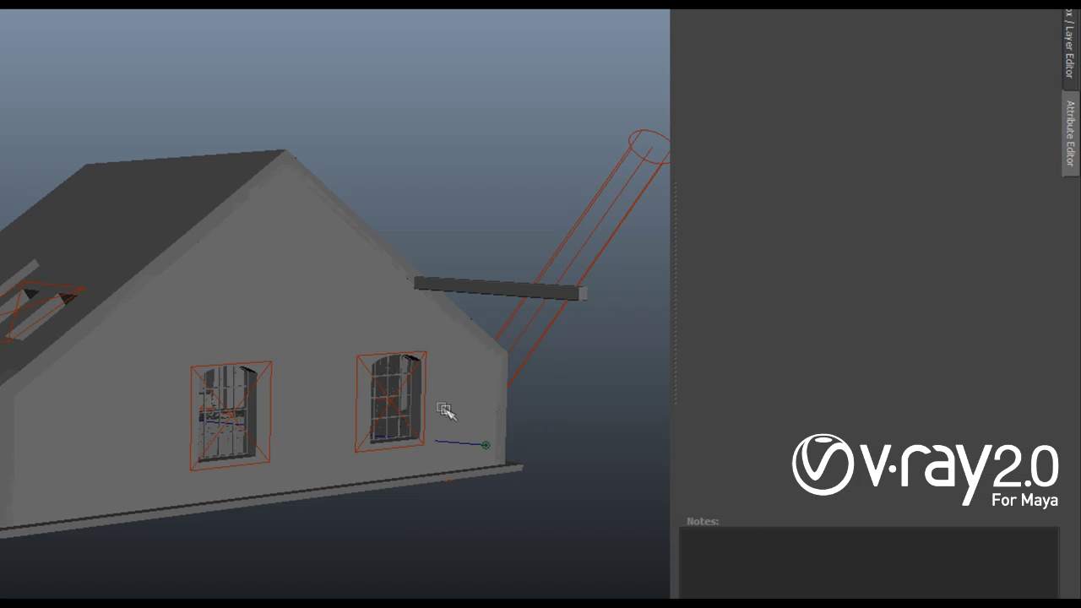
{"action": "left_click", "coordinate": [383, 397]}
{"action": "left_click_drag", "start_coordinate": [531, 400], "coordinate": [448, 424], "text": "alt"}
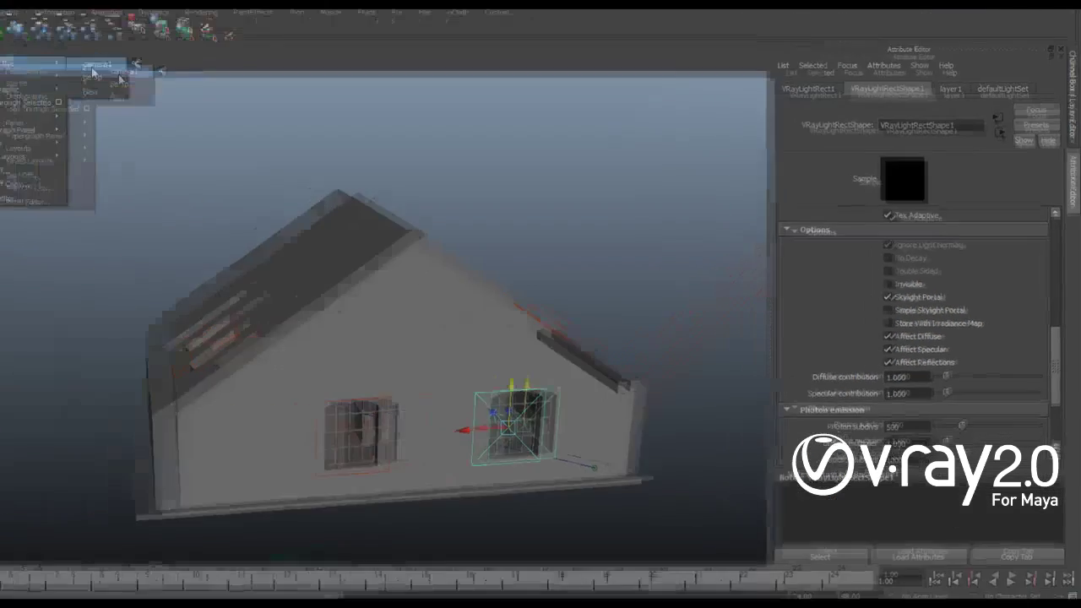
{"action": "left_click", "coordinate": [176, 102]}
{"action": "mouse_move", "coordinate": [196, 113]}
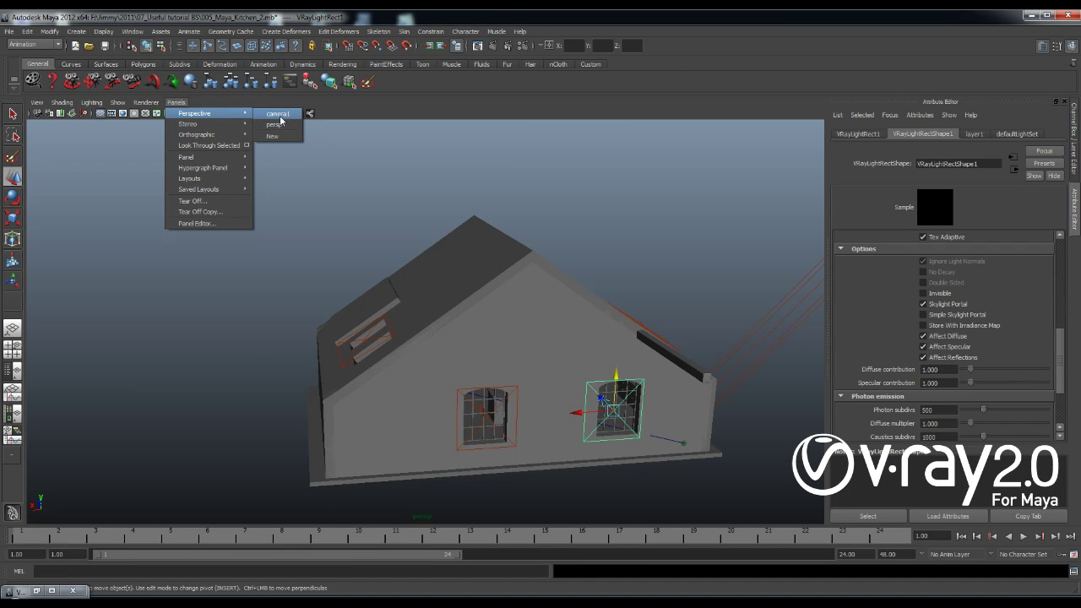
Look through camera1 and select the arched window's rect light VRayLightRect3
{"action": "left_click", "coordinate": [279, 116]}
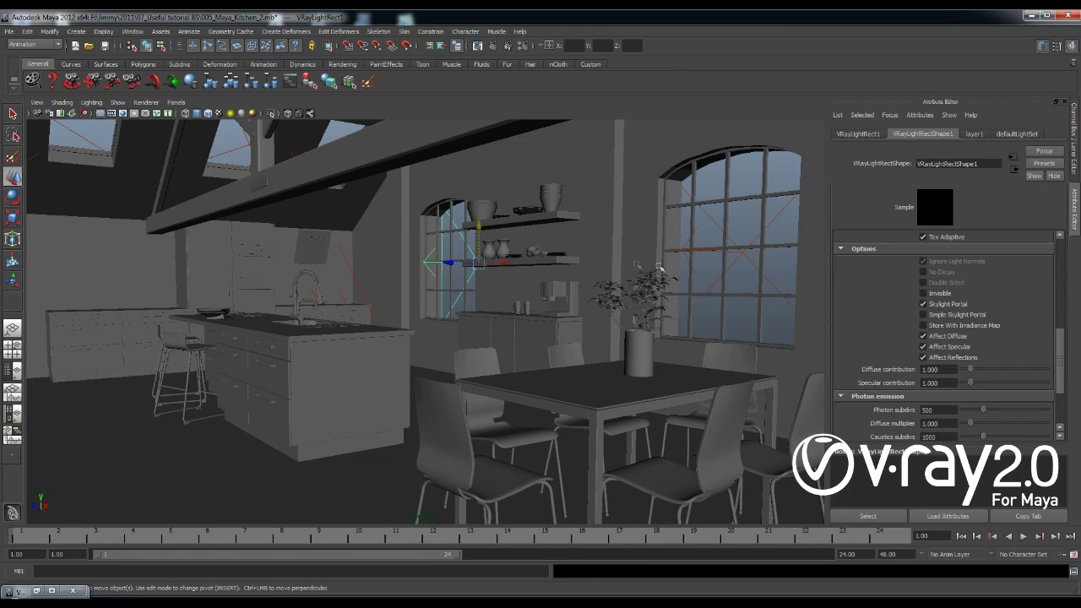
{"action": "left_click", "coordinate": [736, 260]}
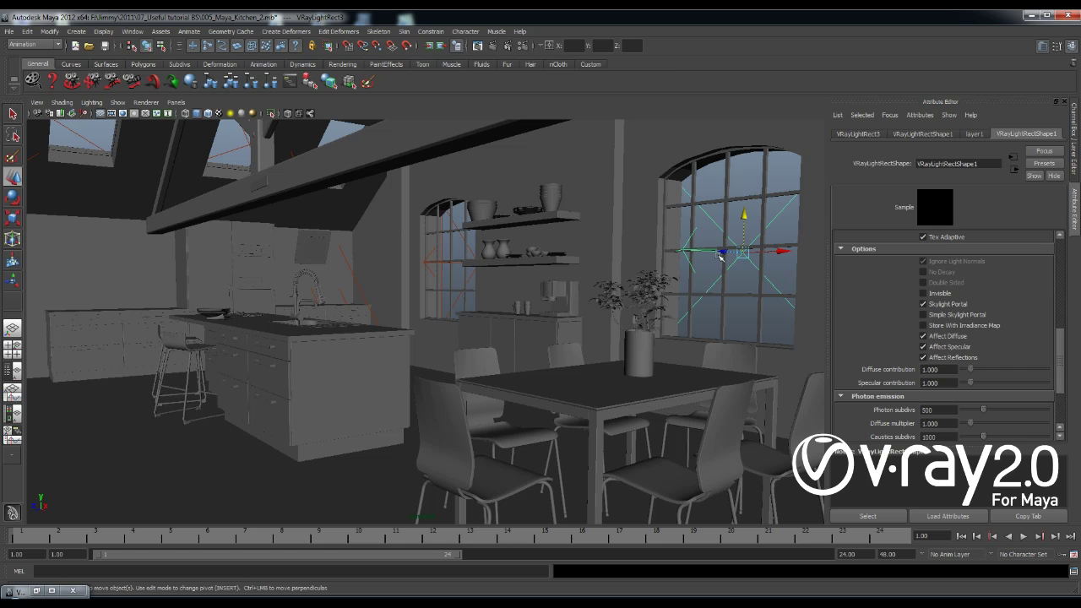
Render the full kitchen frame with region render off, then close the frame buffer
{"action": "left_click", "coordinate": [492, 46]}
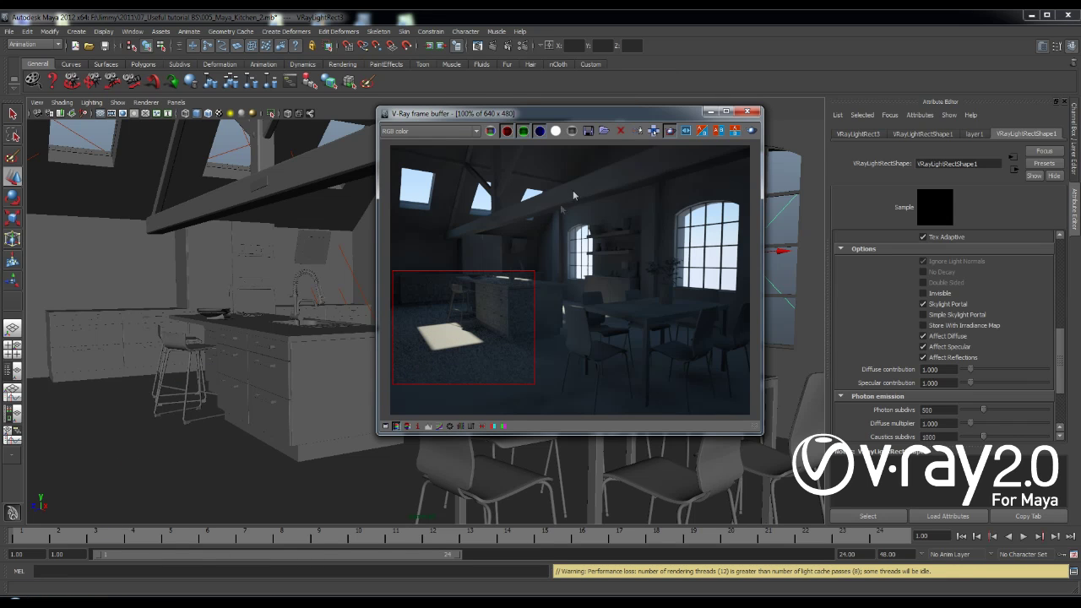
{"action": "left_click", "coordinate": [670, 131]}
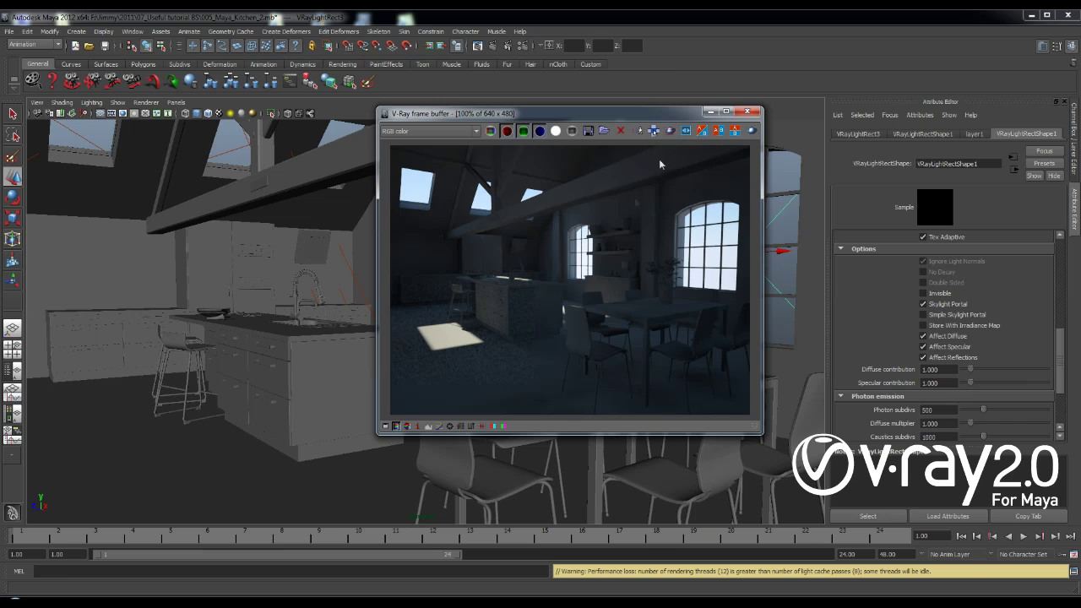
{"action": "left_click", "coordinate": [752, 131]}
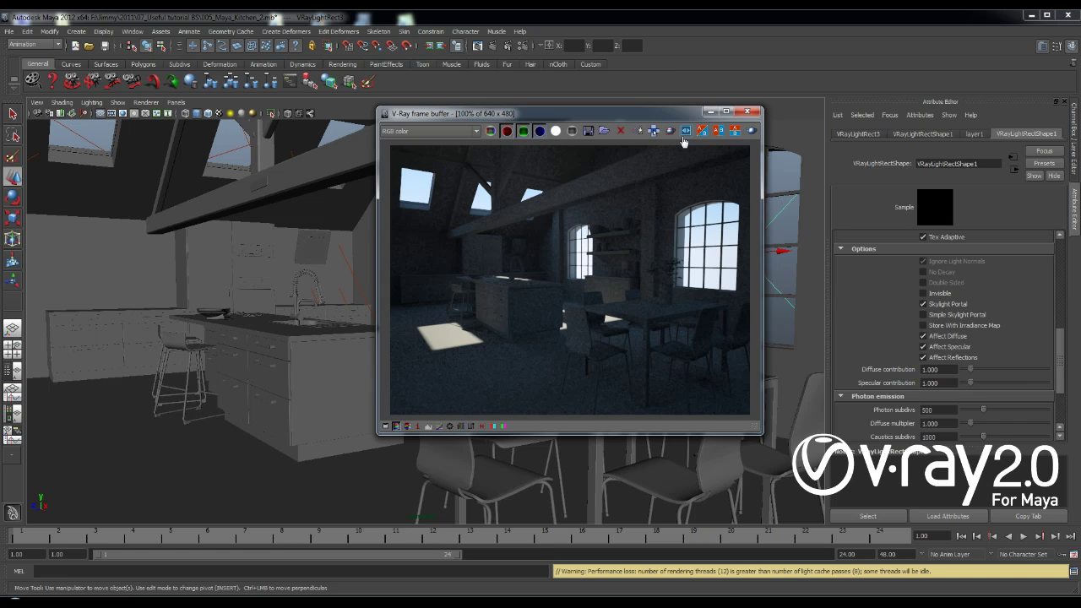
{"action": "left_click", "coordinate": [748, 111]}
Set the irradiance map's Current preset to High
{"action": "left_click", "coordinate": [524, 45]}
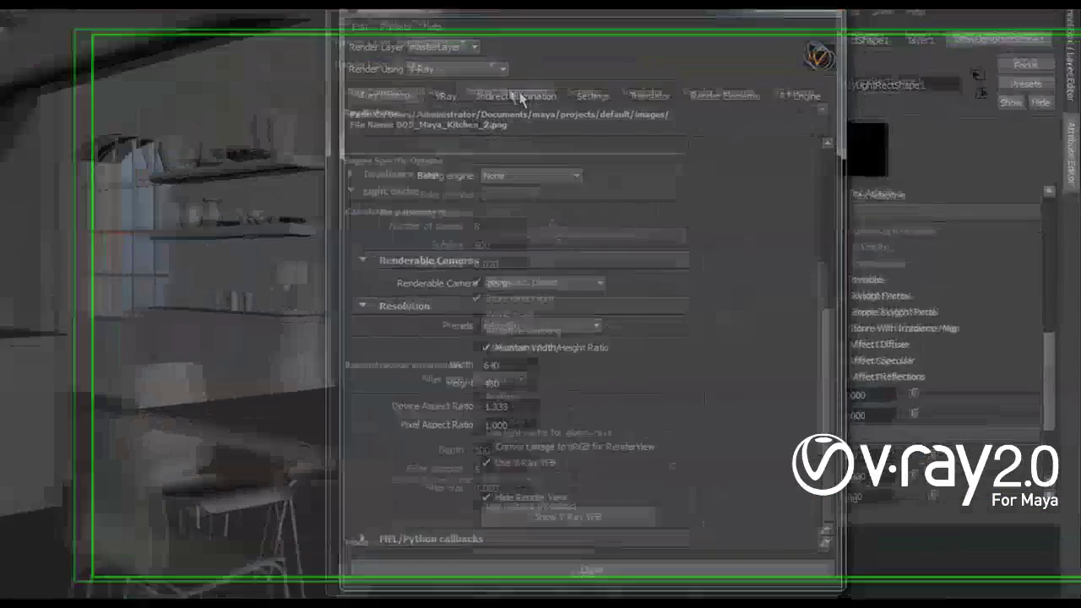
{"action": "left_click", "coordinate": [705, 170]}
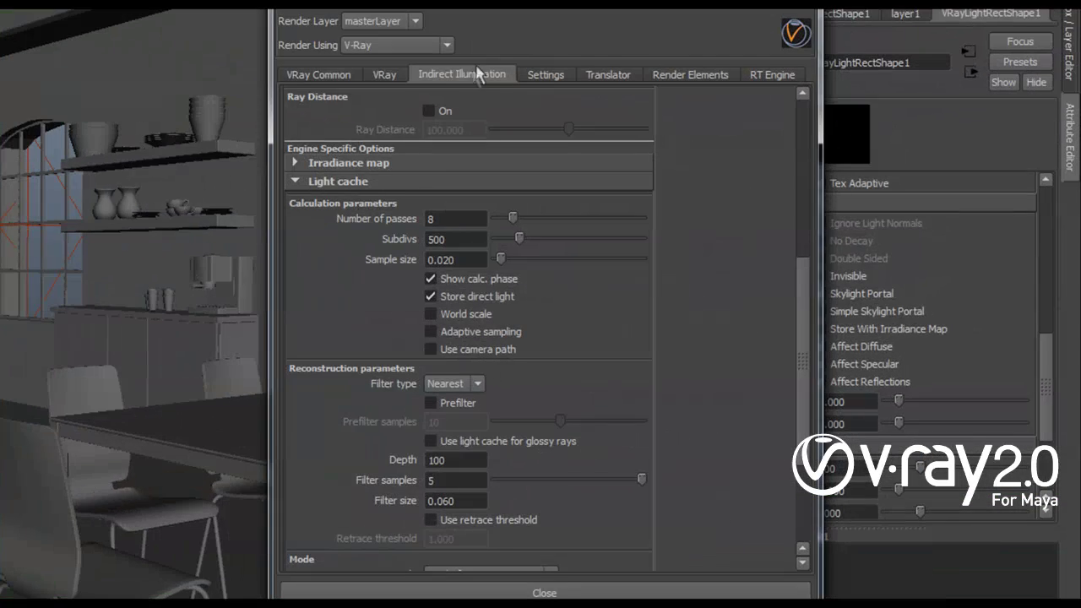
{"action": "left_click_drag", "start_coordinate": [802, 309], "coordinate": [604, 283]}
{"action": "left_click", "coordinate": [479, 155]}
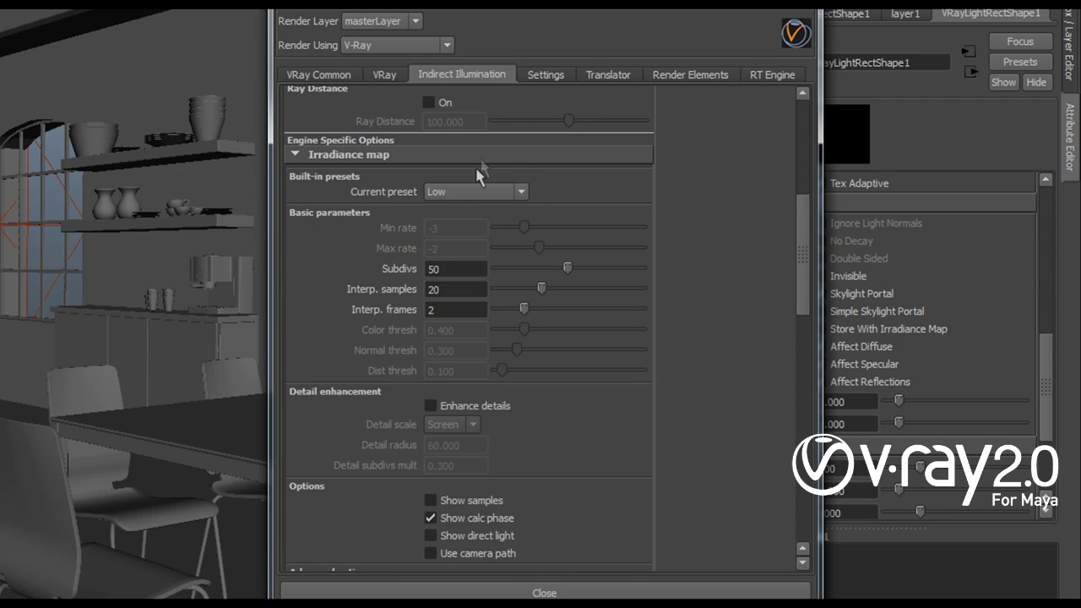
{"action": "left_click", "coordinate": [474, 192]}
{"action": "left_click", "coordinate": [457, 268]}
Set the light cache subdivs to 1000
{"action": "scroll", "coordinate": [517, 342], "scroll_direction": "down", "scroll_amount": 10}
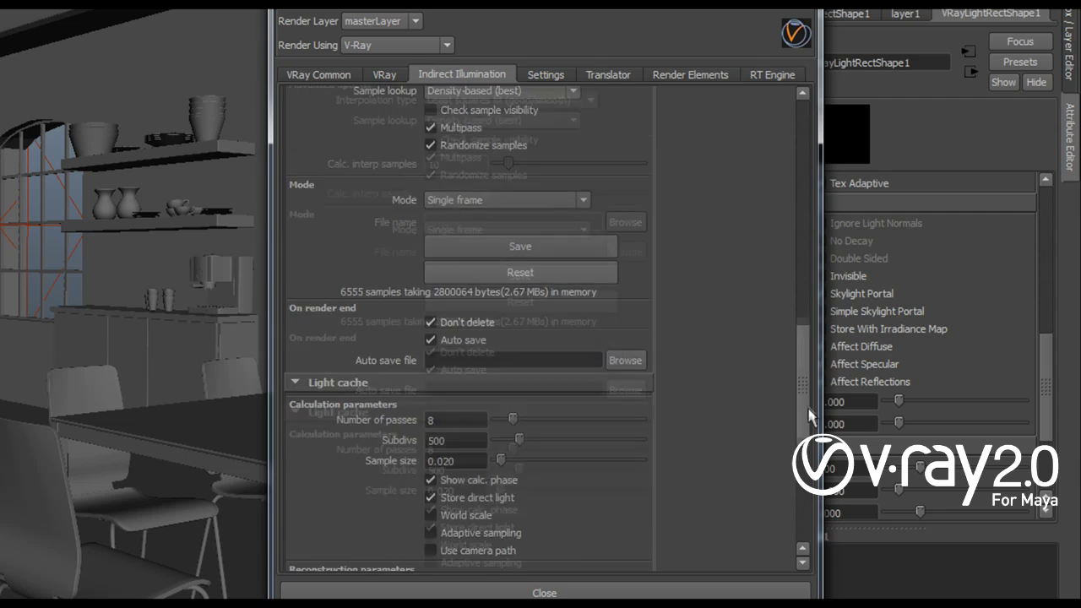
{"action": "double_click", "coordinate": [473, 323]}
{"action": "type", "text": "1000"}
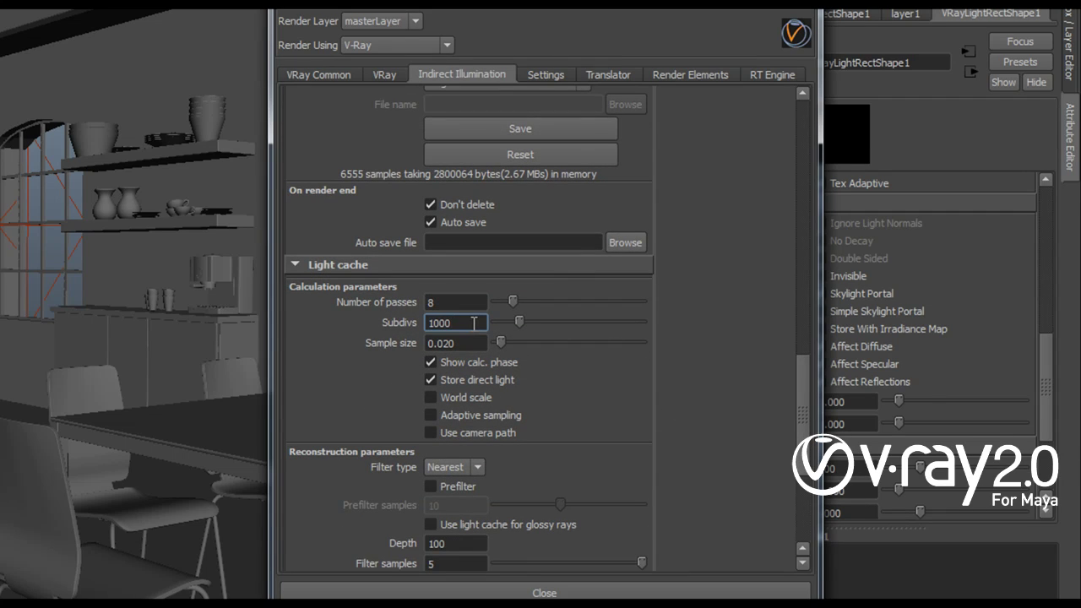
{"action": "left_click", "coordinate": [455, 343]}
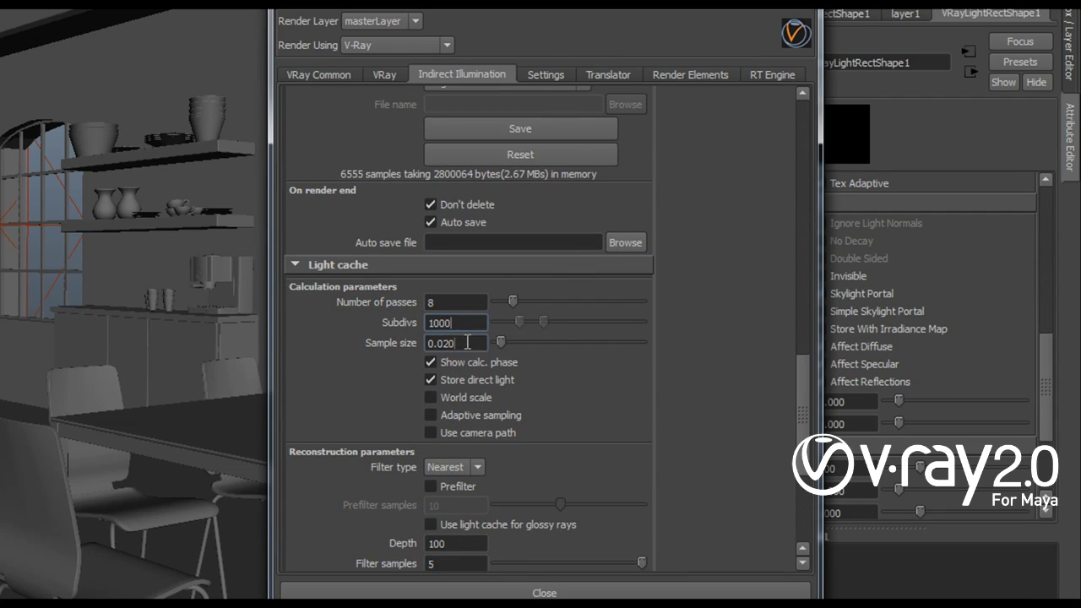
{"action": "left_click", "coordinate": [384, 74]}
Switch the image sampler to Adaptive DMC with max subdivs 10
{"action": "left_click", "coordinate": [357, 118]}
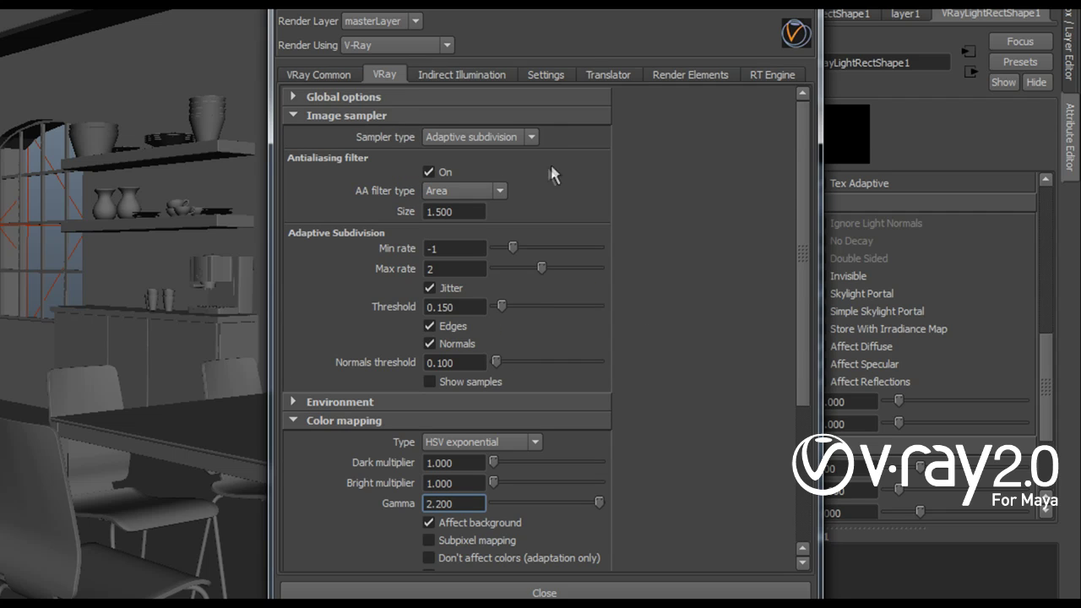
{"action": "left_click", "coordinate": [509, 139]}
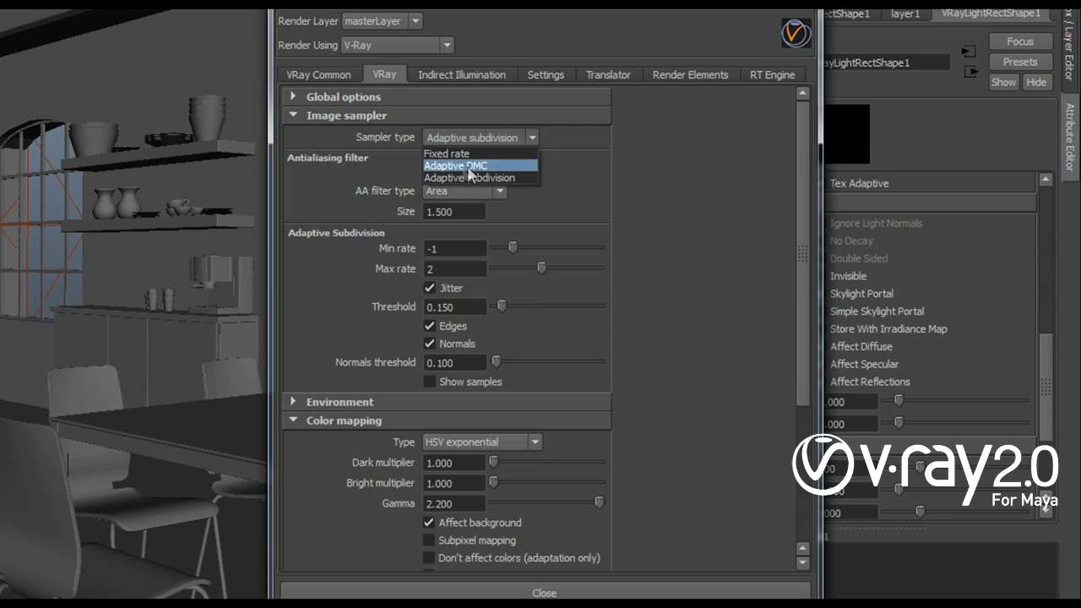
{"action": "left_click", "coordinate": [439, 167]}
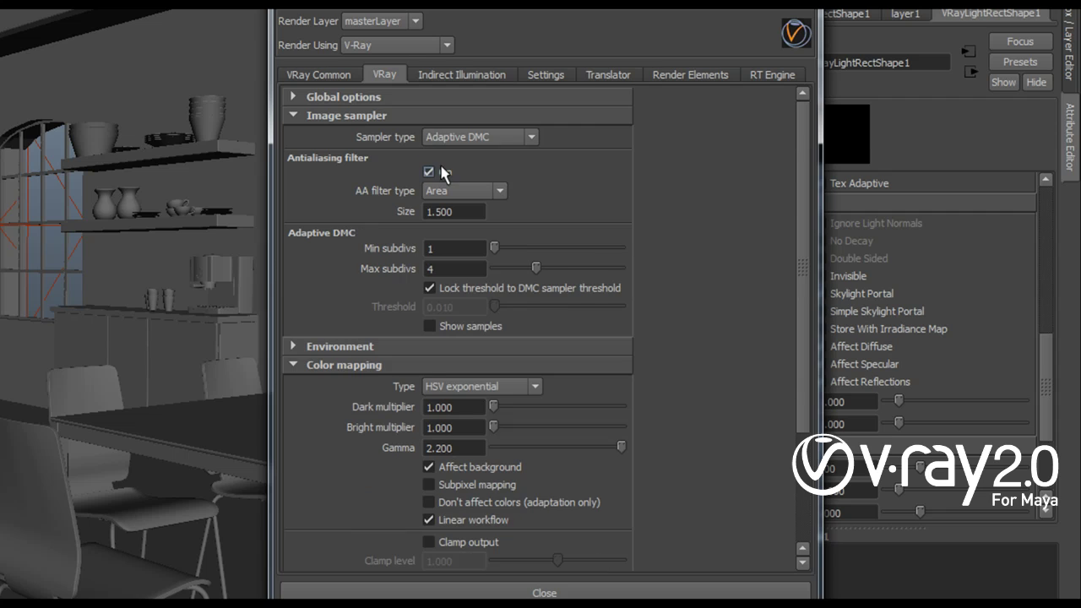
{"action": "double_click", "coordinate": [460, 267]}
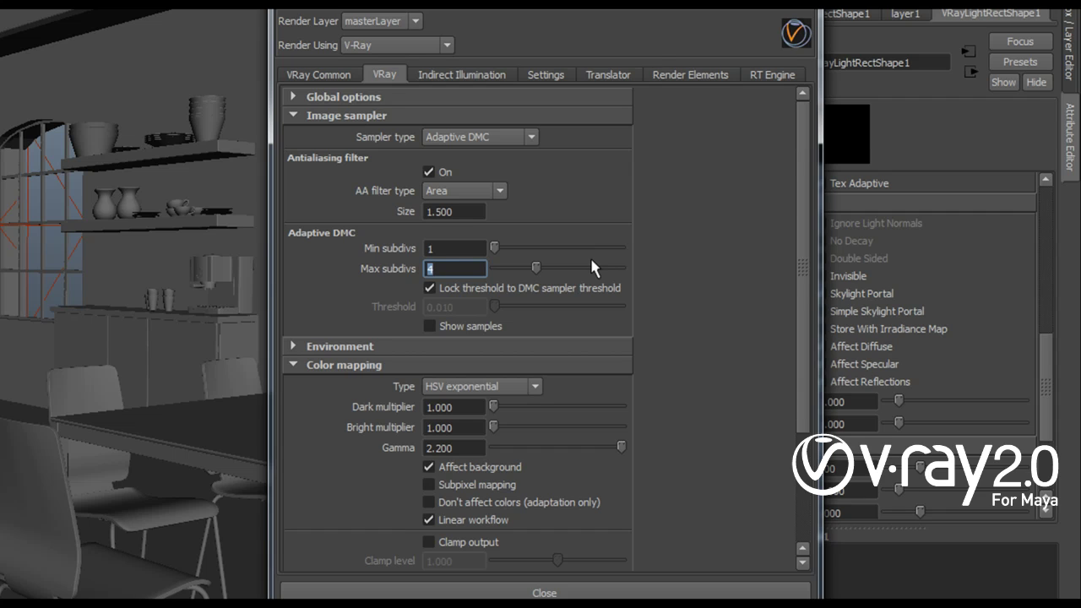
{"action": "type", "text": "10"}
{"action": "key", "text": "Return"}
{"action": "left_click", "coordinate": [466, 249]}
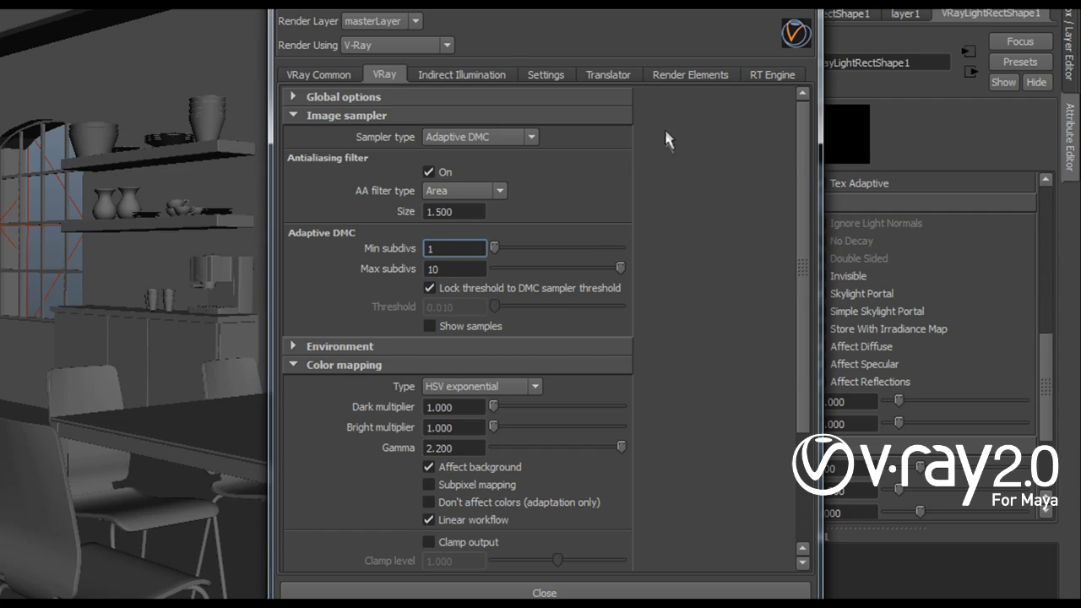
Lower the DMC sampler's adaptive threshold from 0.010 to 0.005
{"action": "left_click", "coordinate": [549, 76]}
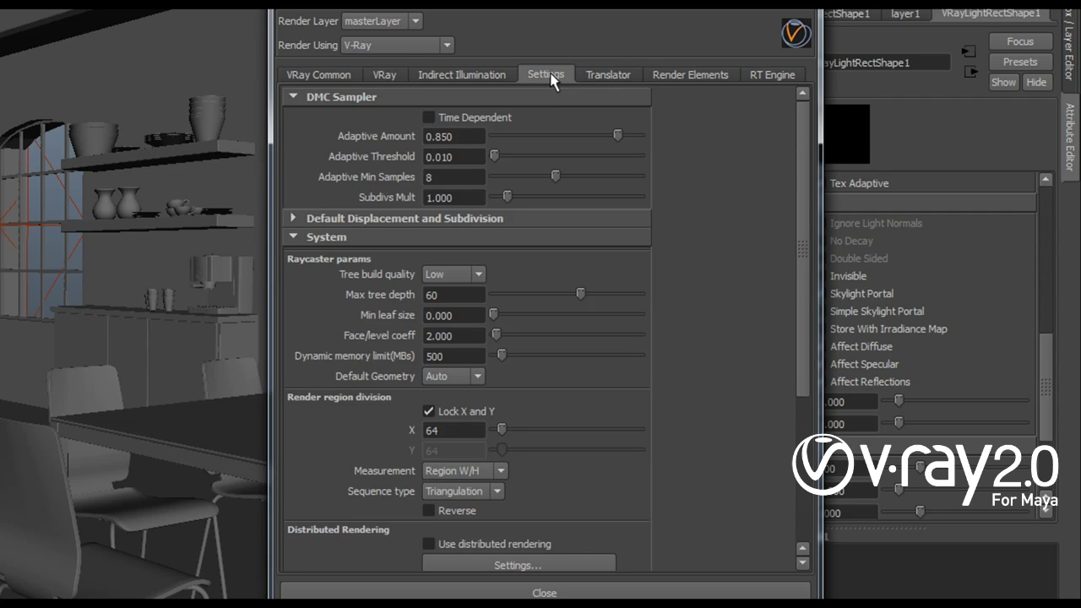
{"action": "left_click", "coordinate": [454, 178]}
{"action": "left_click", "coordinate": [454, 157]}
{"action": "left_click_drag", "start_coordinate": [454, 157], "coordinate": [444, 160]}
{"action": "type", "text": "05"}
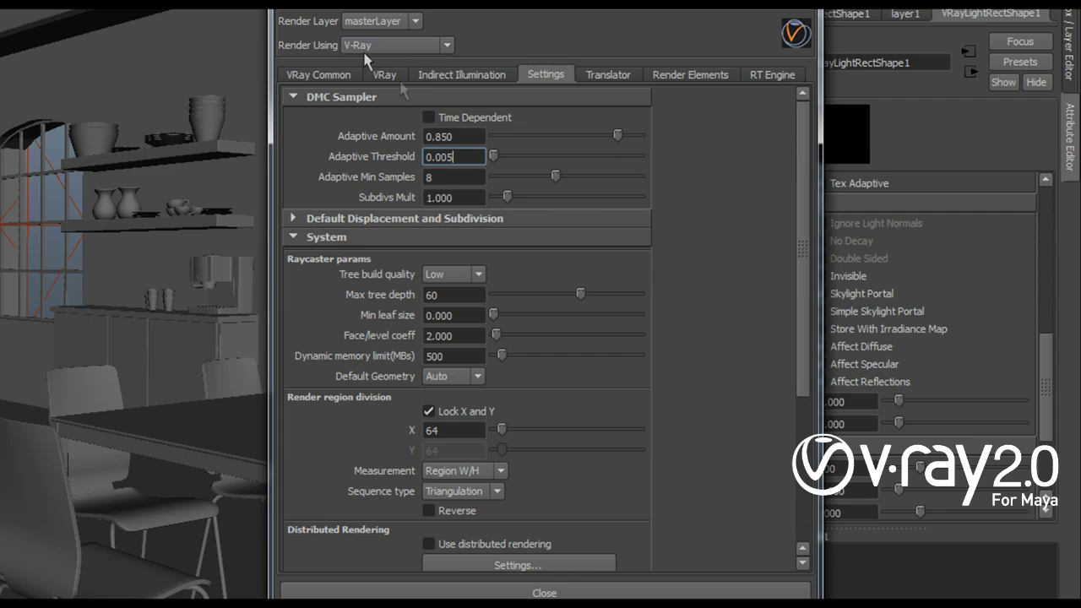
{"action": "double_click", "coordinate": [447, 135]}
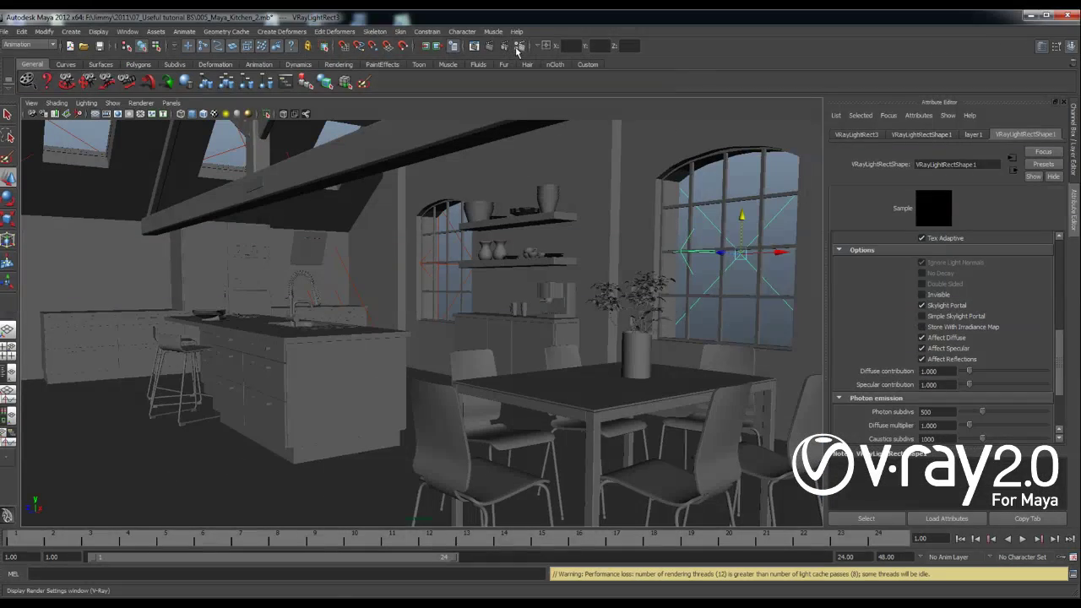
Render the current frame in V-Ray with the higher-quality settings
{"action": "left_click", "coordinate": [518, 48]}
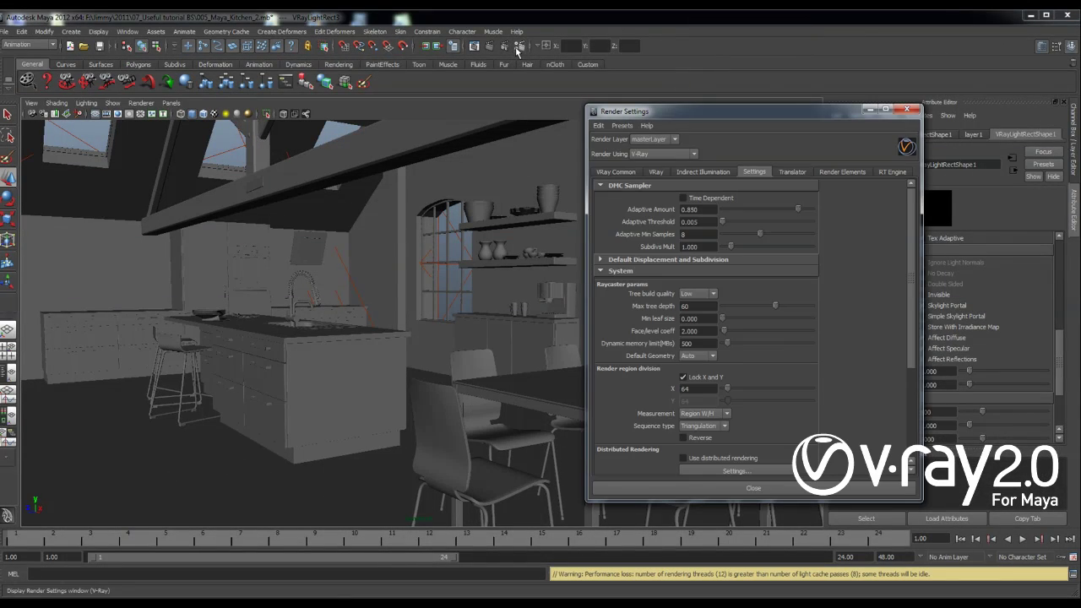
{"action": "left_click", "coordinate": [490, 48]}
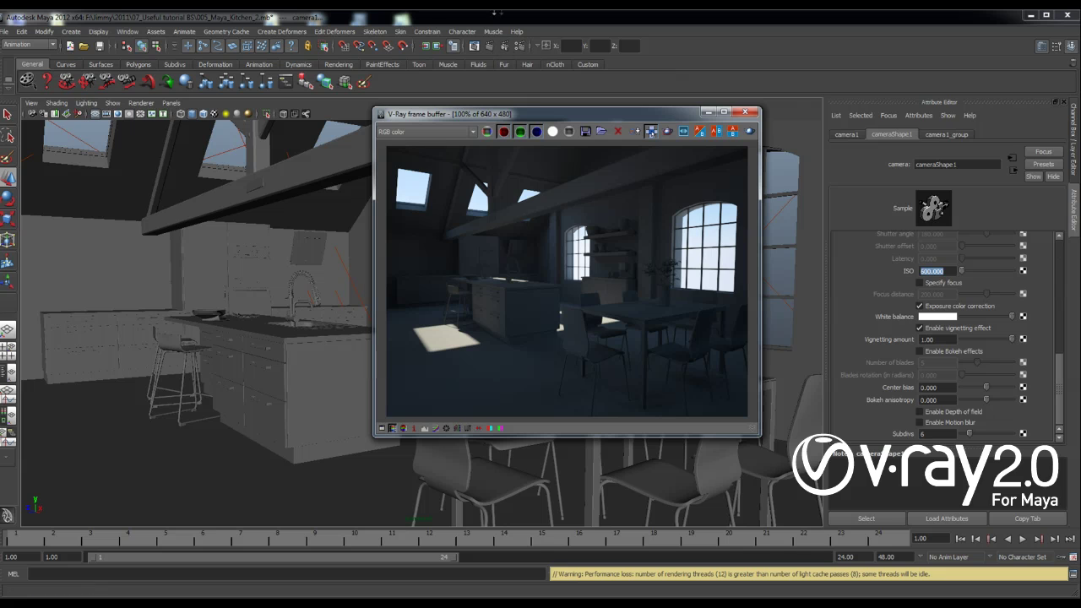
{"action": "left_click_drag", "start_coordinate": [536, 112], "coordinate": [559, 118]}
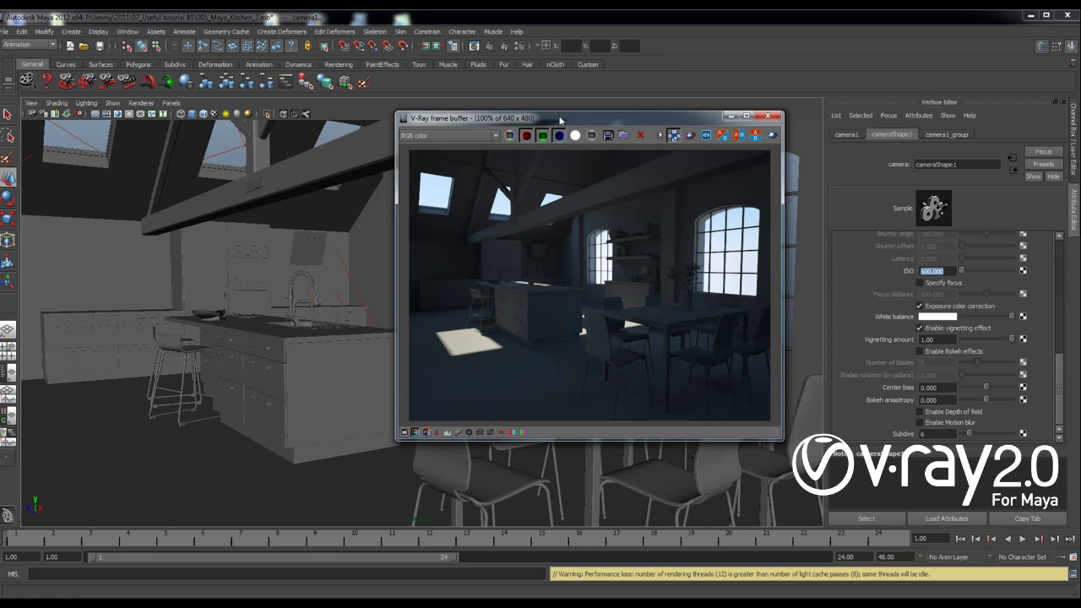
Inspect the dining table in the render at 200% zoom, then return to 100%
{"action": "scroll", "coordinate": [562, 225], "scroll_direction": "up", "scroll_amount": 1}
{"action": "middle_click_drag", "start_coordinate": [577, 245], "coordinate": [558, 265]}
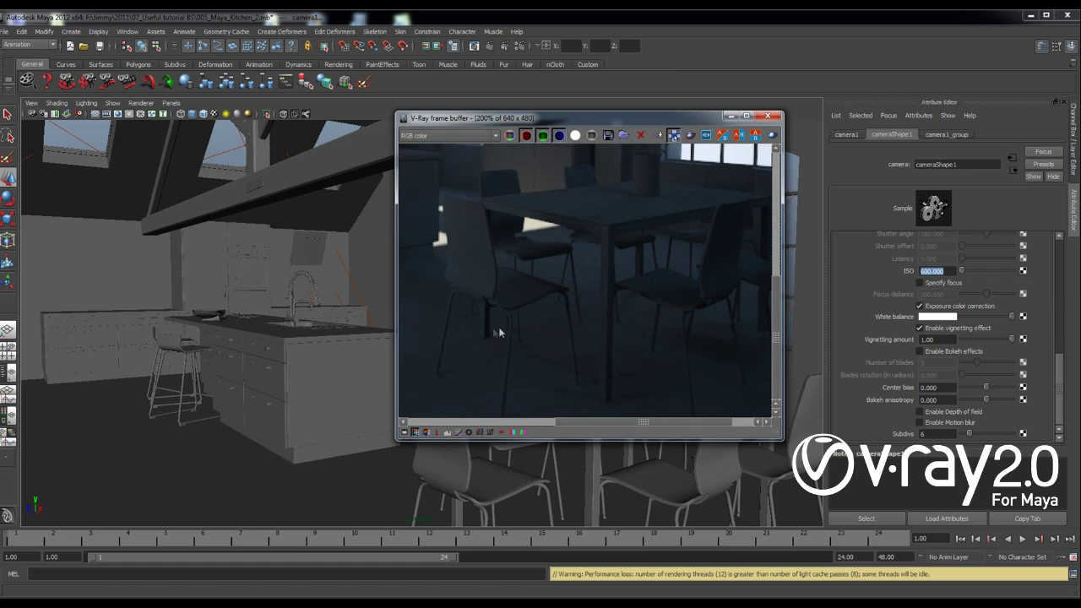
{"action": "scroll", "coordinate": [499, 332], "scroll_direction": "down", "scroll_amount": 1}
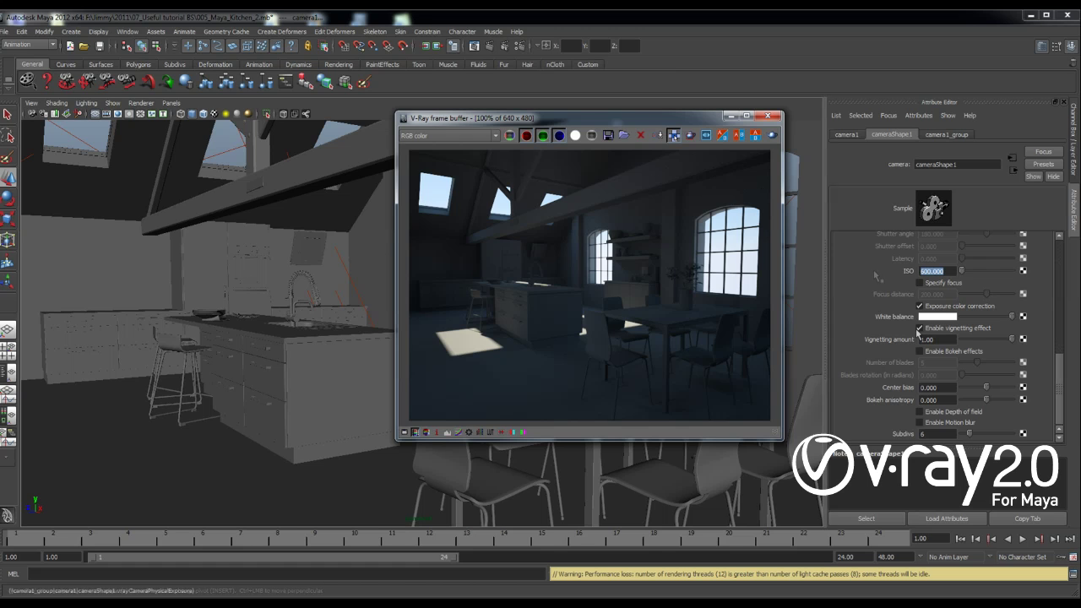
Disable camera1's vignetting, raise its ISO from 600 to 2000, and re-render
{"action": "left_click_drag", "start_coordinate": [1060, 382], "coordinate": [1057, 375]}
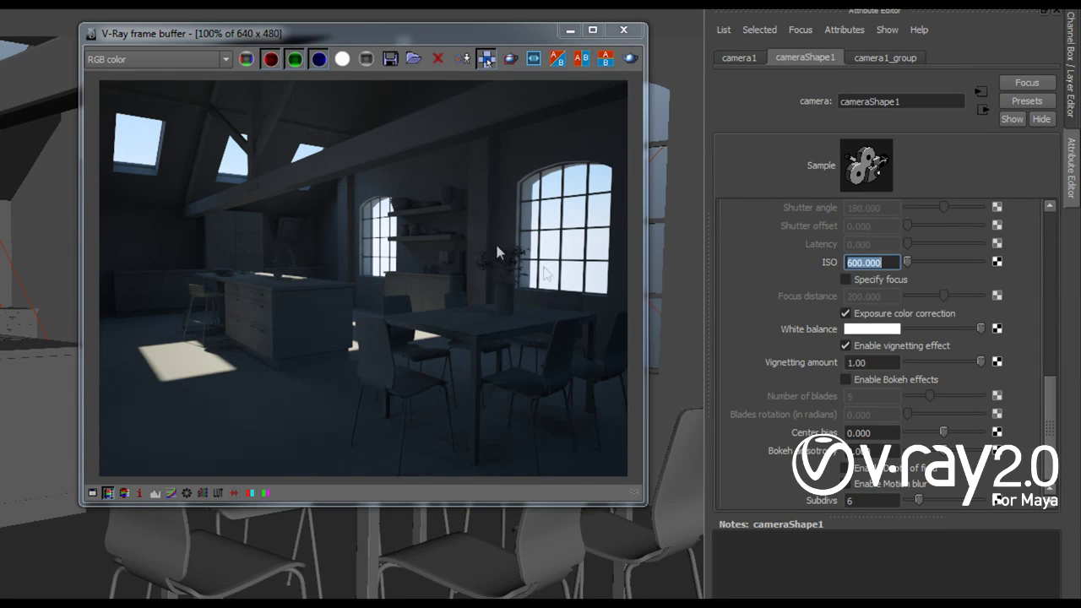
{"action": "left_click", "coordinate": [878, 350]}
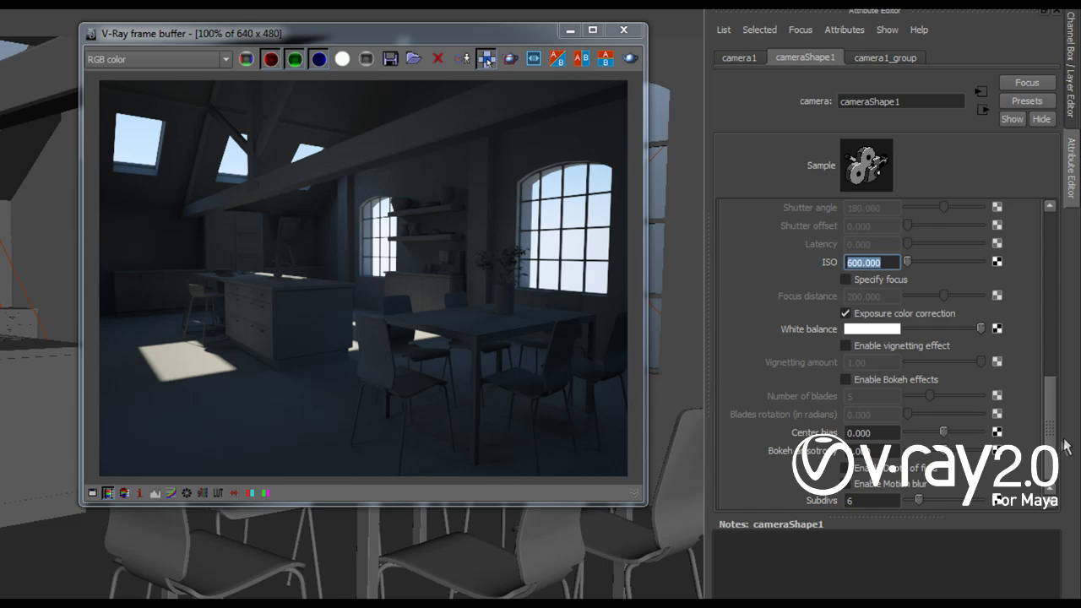
{"action": "left_click_drag", "start_coordinate": [1053, 443], "coordinate": [1054, 414]}
{"action": "type", "text": "2000"}
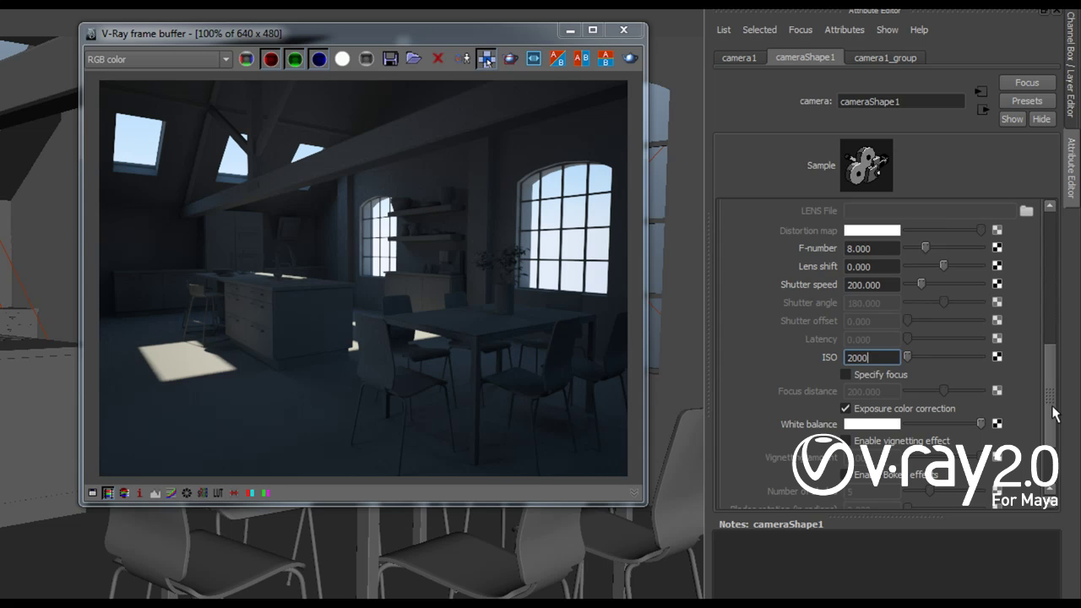
{"action": "key", "text": "Return"}
{"action": "left_click", "coordinate": [628, 58]}
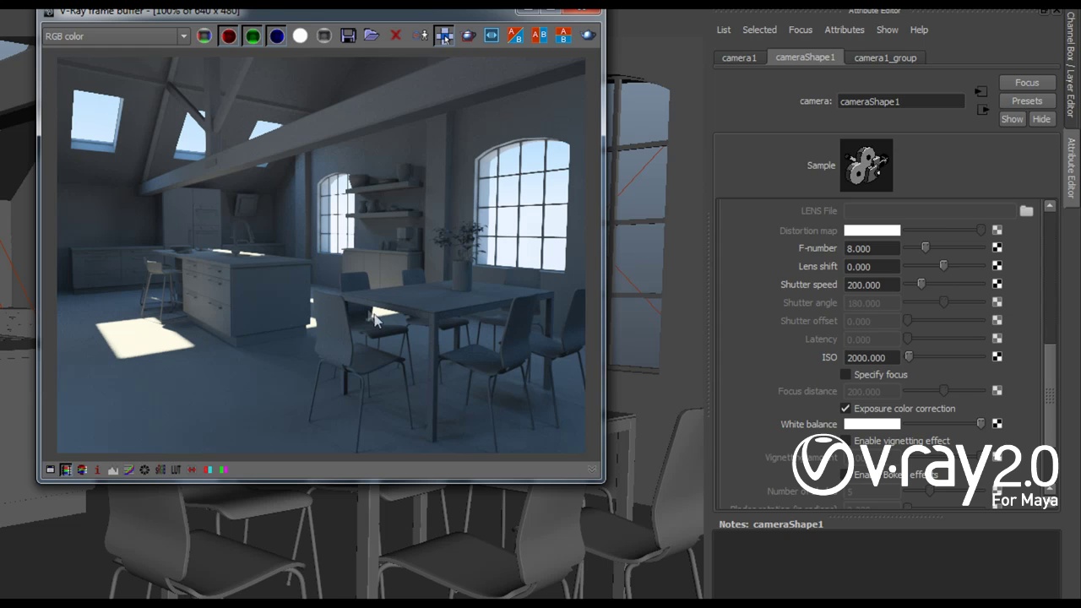
Inspect the chairs in the finished ISO 2000 render at 200%, then return to 100%
{"action": "scroll", "coordinate": [396, 337], "scroll_direction": "up", "scroll_amount": 3}
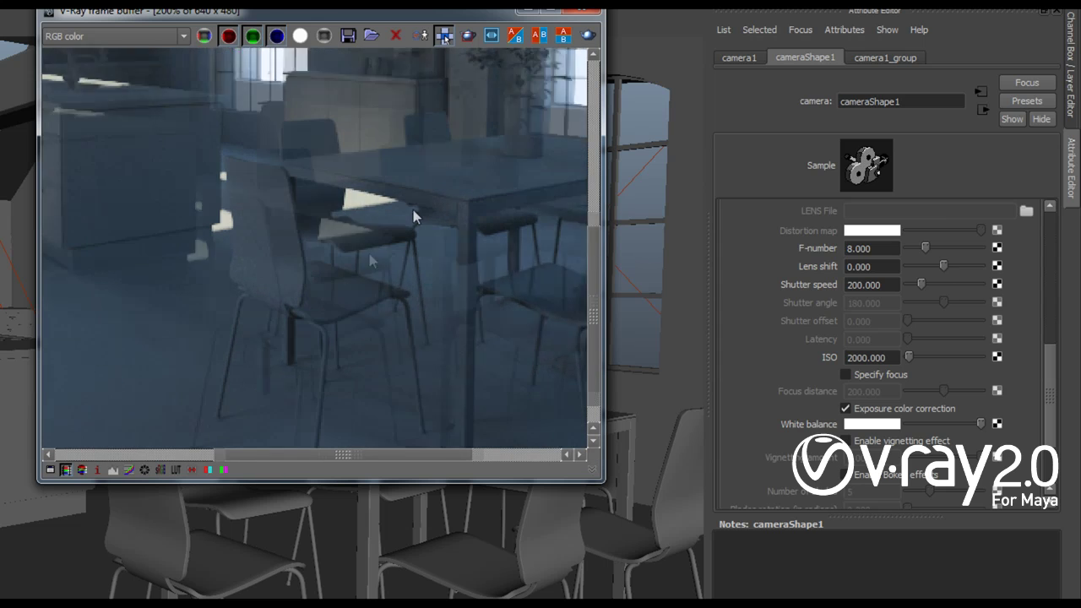
{"action": "middle_click_drag", "start_coordinate": [413, 209], "coordinate": [463, 180]}
{"action": "scroll", "coordinate": [402, 332], "scroll_direction": "down", "scroll_amount": 3}
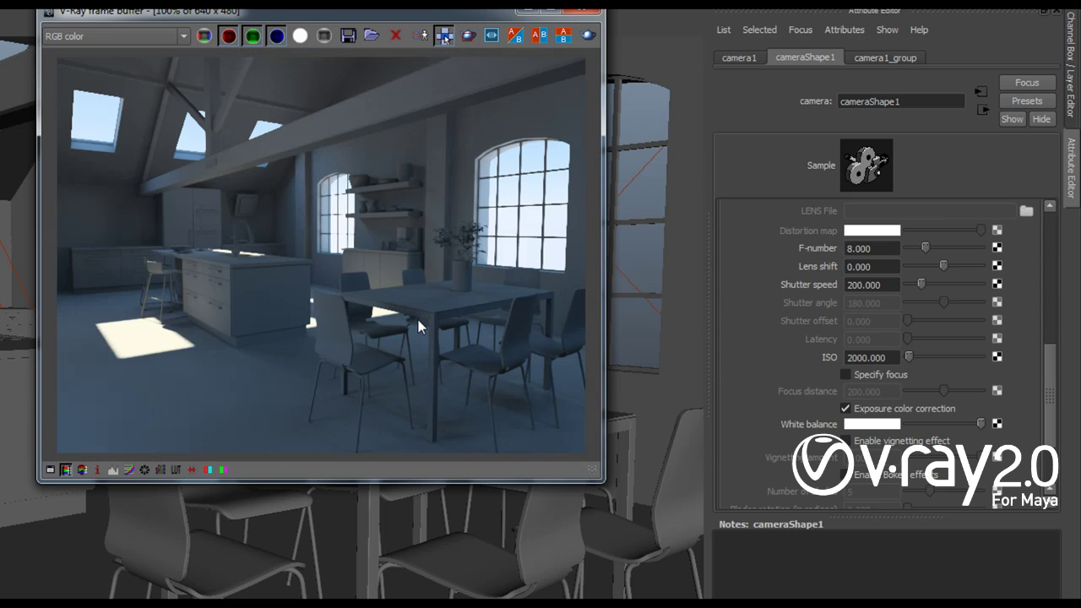